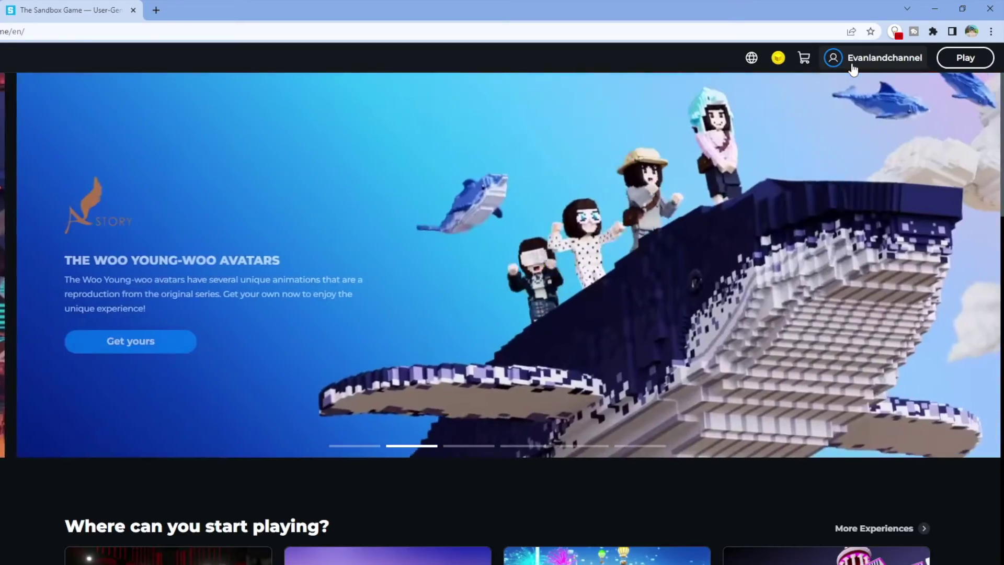
- Open The Sandbox website's Build Experiences page and look through its game-building overview
left_click(854, 67)
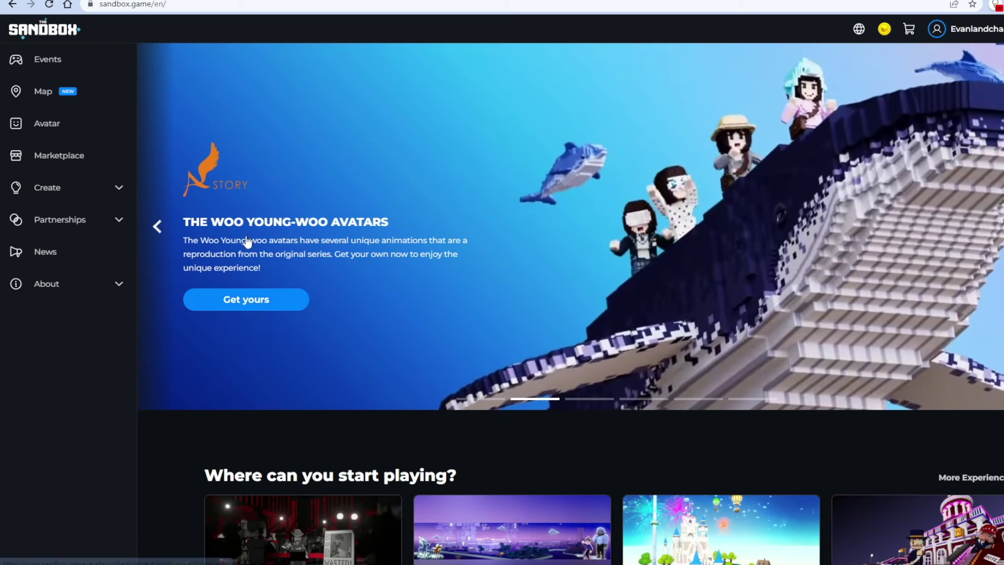
left_click(34, 192)
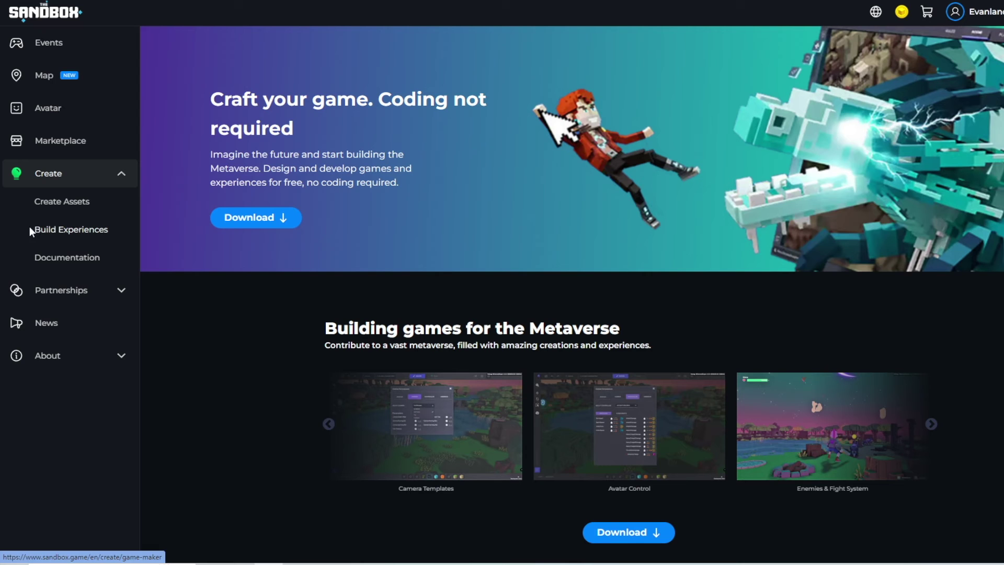
left_click_drag(30, 240, 109, 232)
scroll(345, 264, "down", 6)
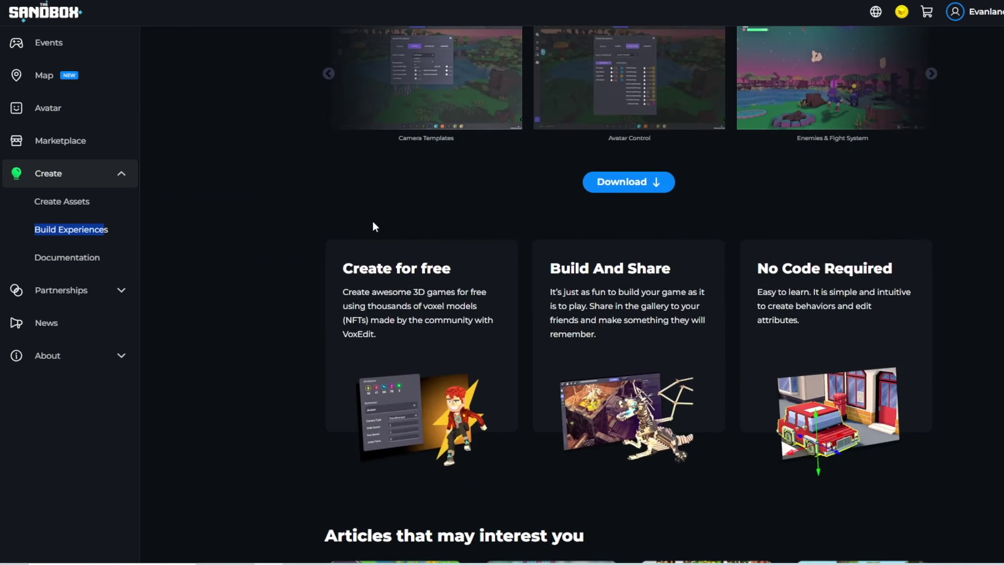
scroll(398, 102, "down", 20)
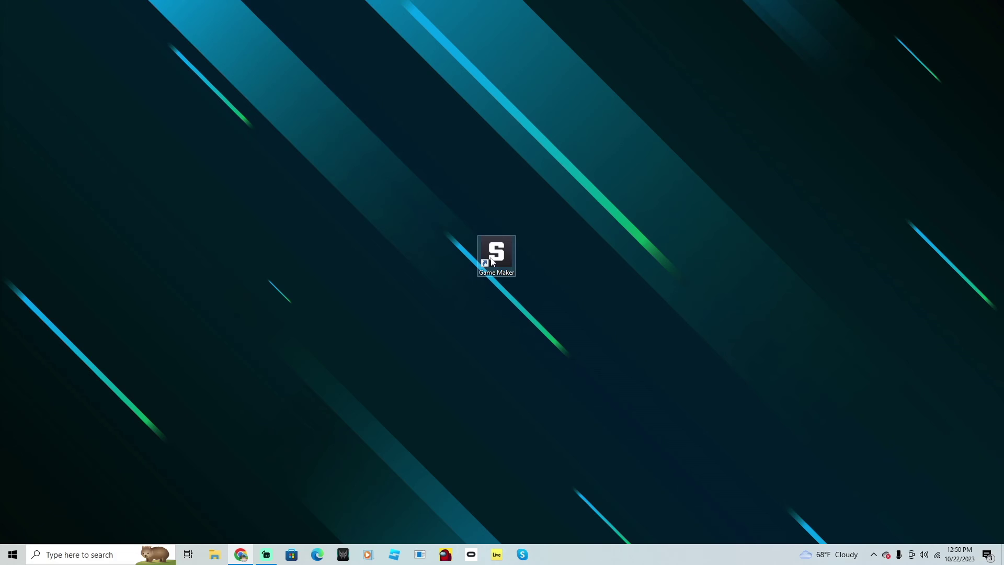
- Switch to Game Maker and start a new experience with a 1x1 land size
double_click(495, 257)
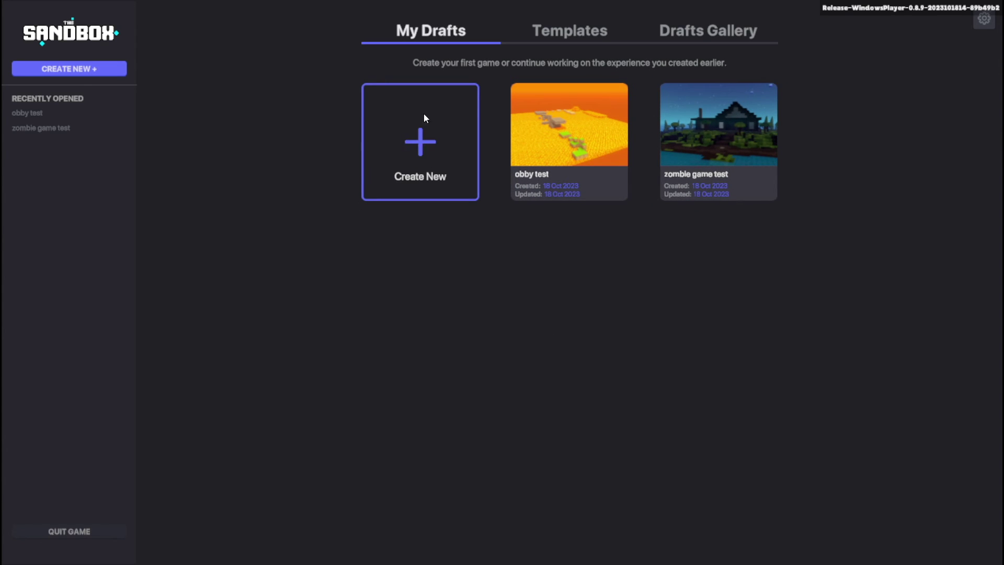
left_click(426, 159)
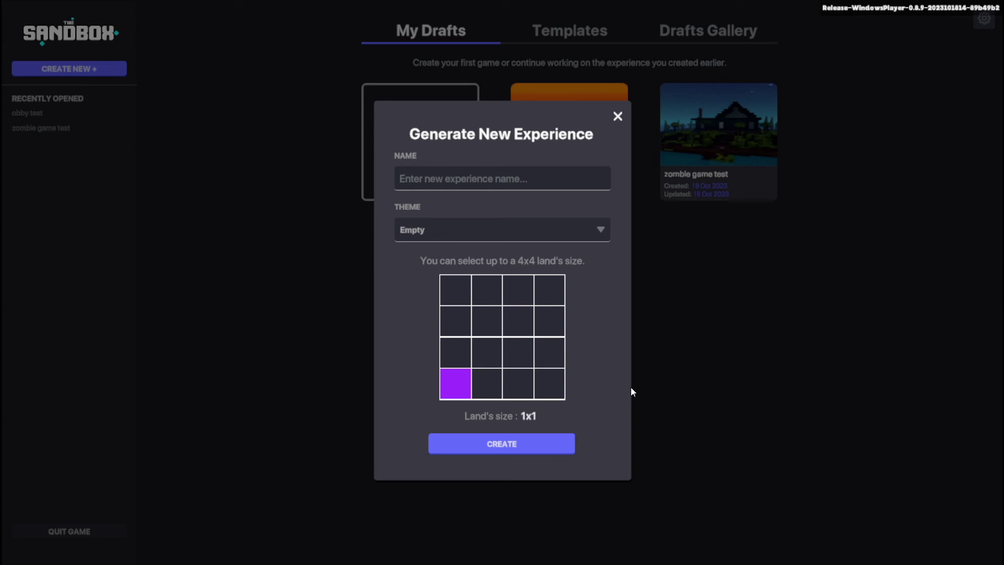
left_click(550, 282)
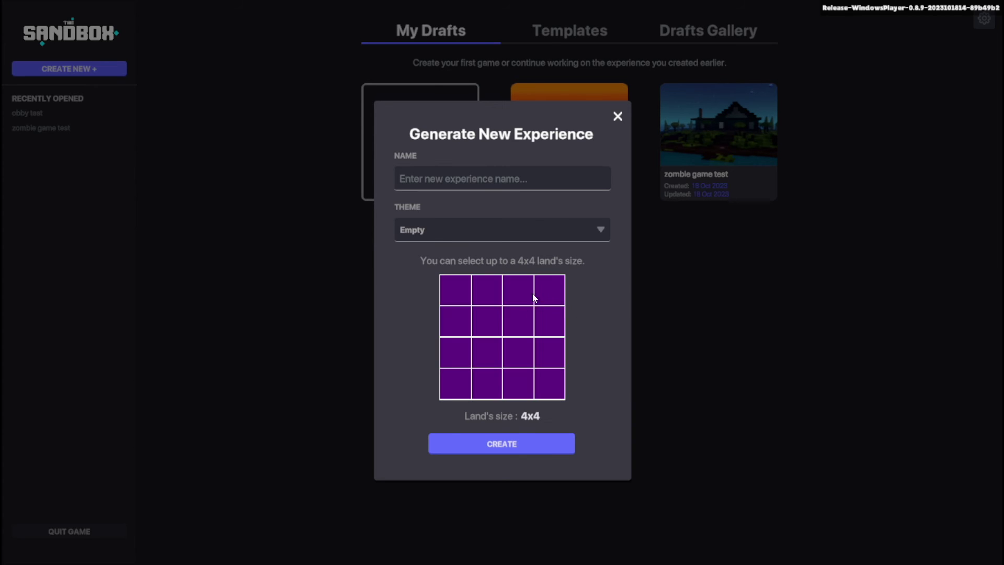
left_click(451, 386)
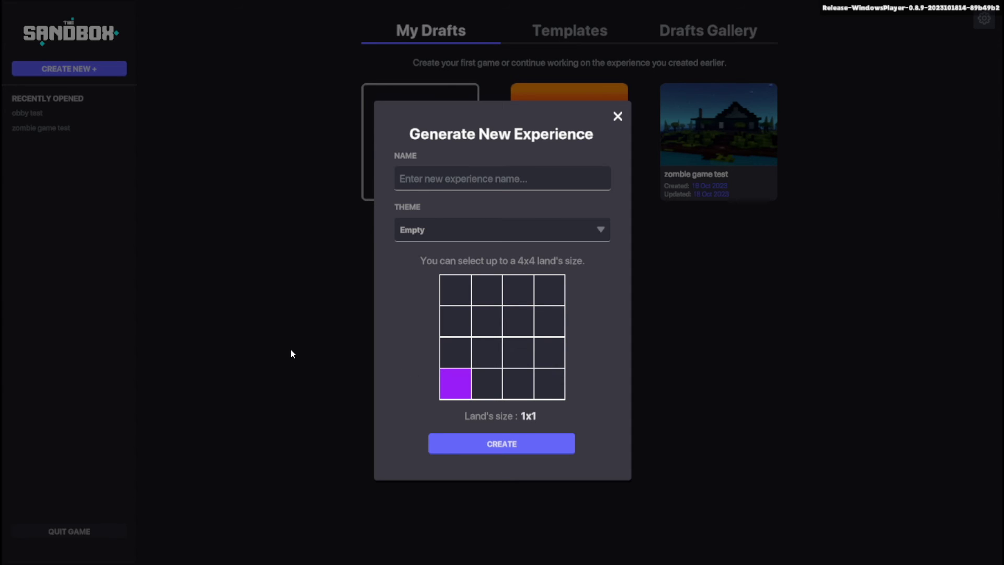
- Name the new experience Floor is Lava and create it with the Empty theme
left_click(434, 443)
left_click(472, 184)
type("Floor is Lav")
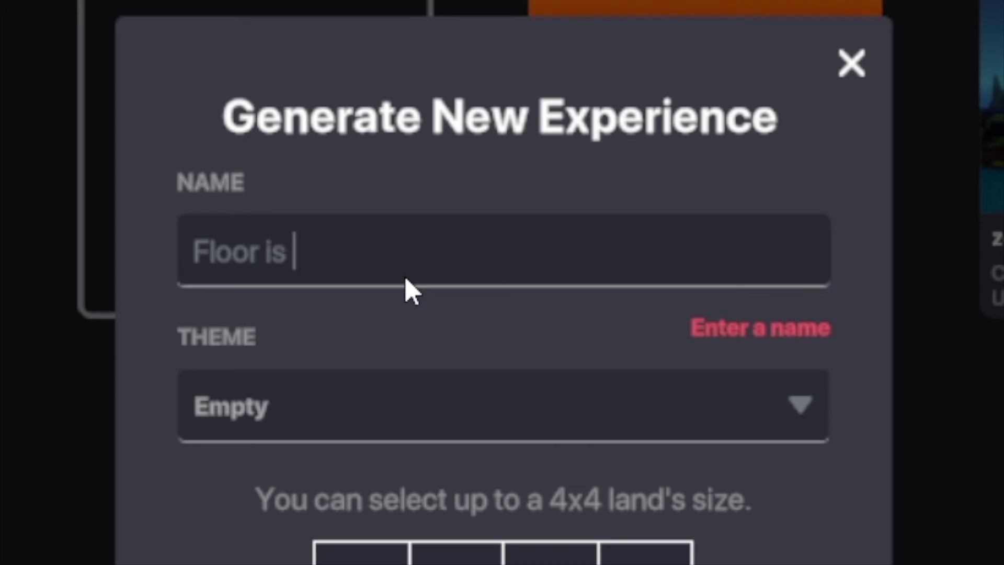
type("a")
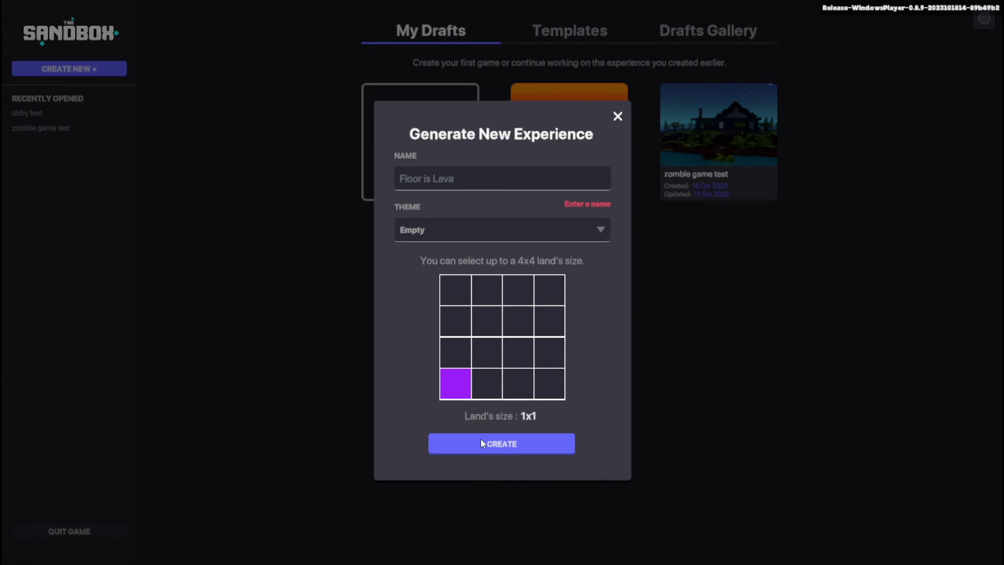
left_click(481, 438)
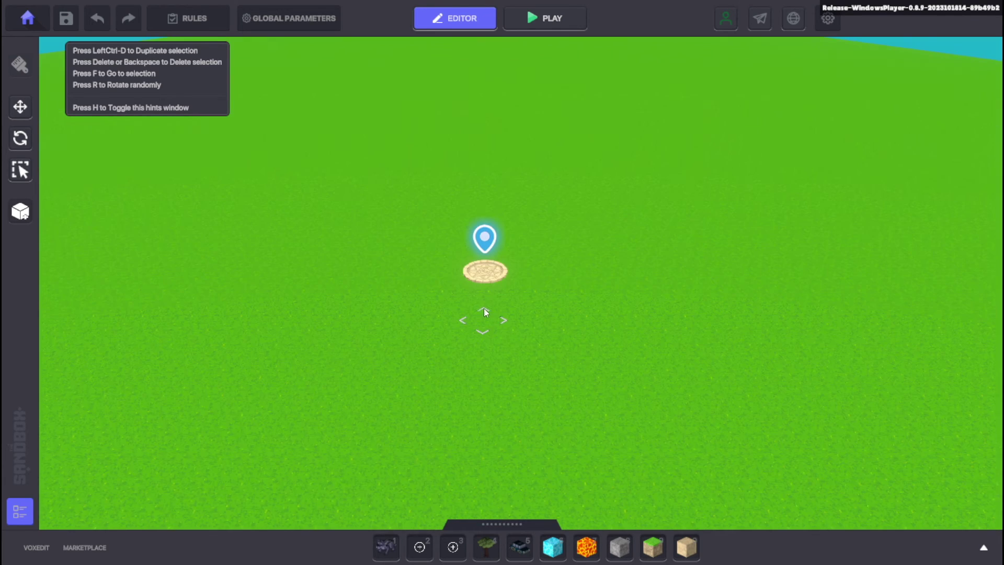
- Examine the empty grass land and its spawn point from different distances, positions and angles
scroll(493, 286, "down", 5)
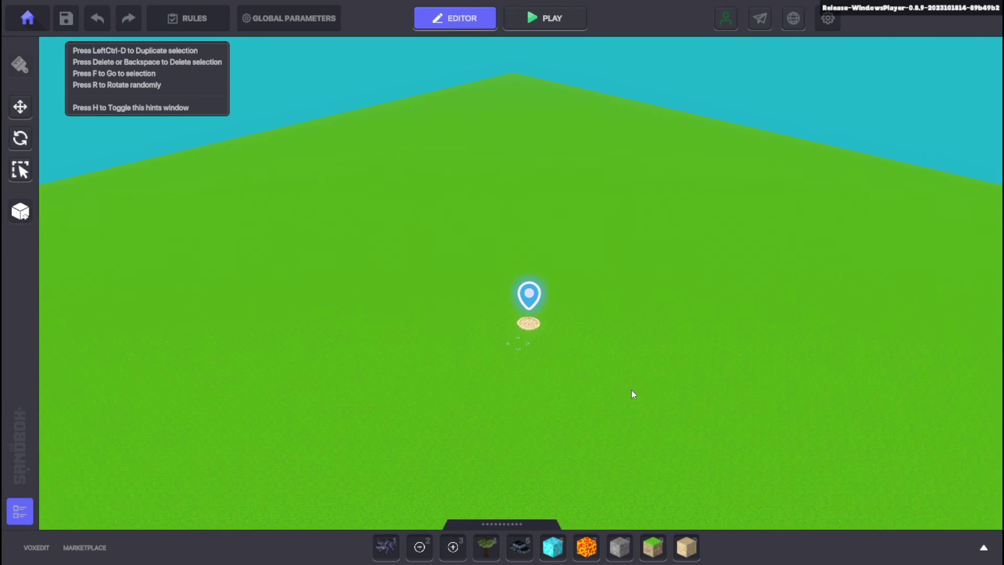
scroll(602, 344, "up", 3)
scroll(543, 319, "down", 3)
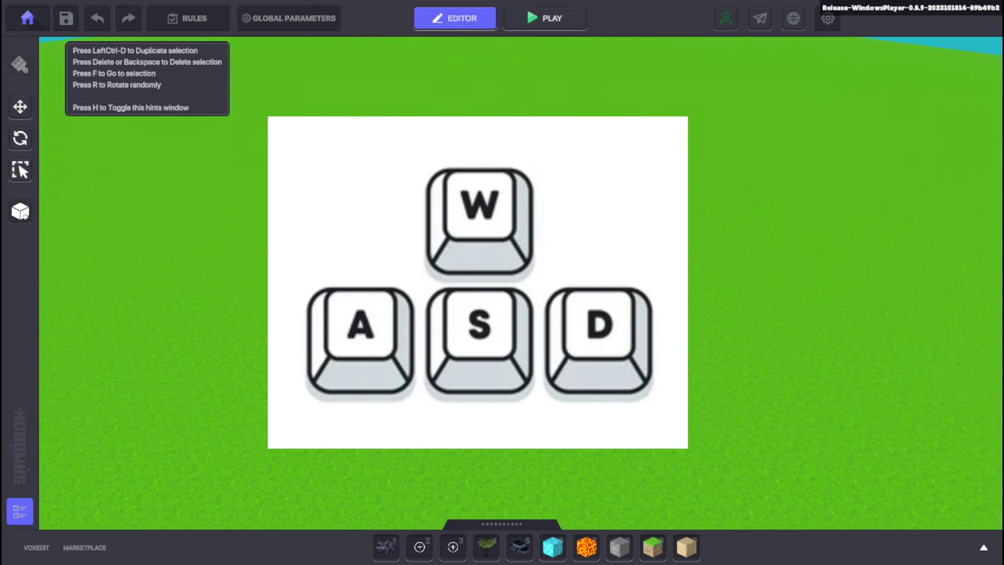
key("a")
key("d")
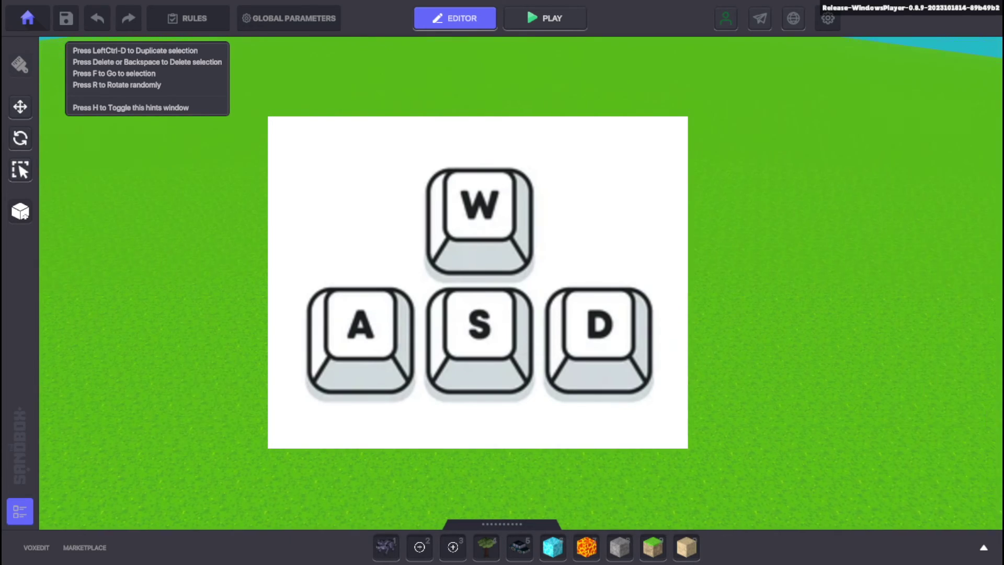
key("s")
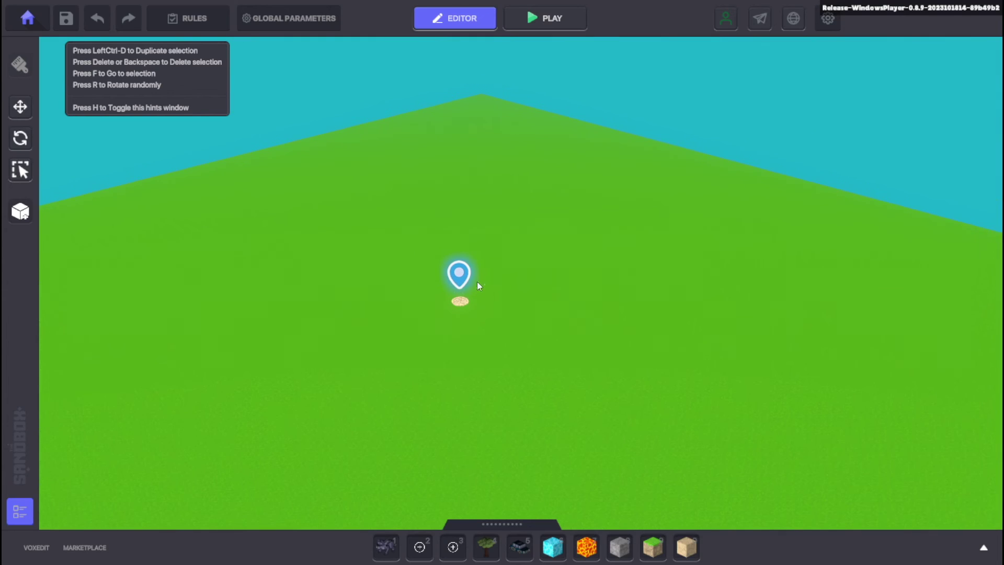
key("q")
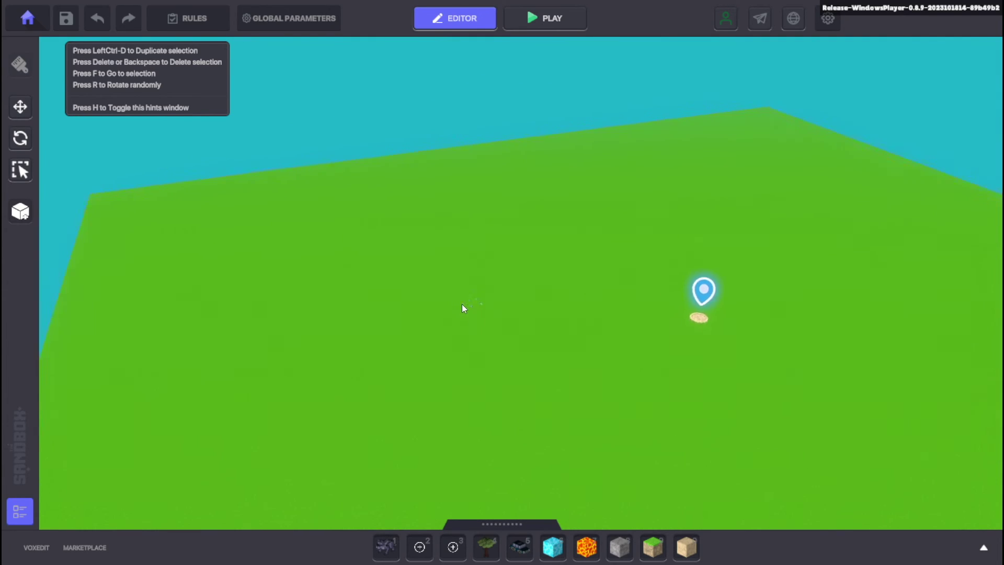
key("q")
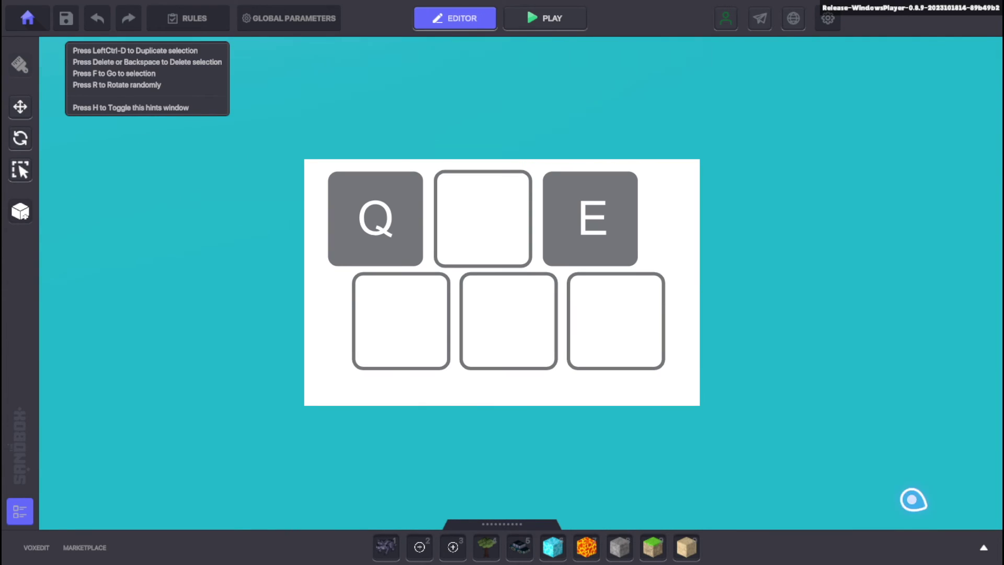
key("q")
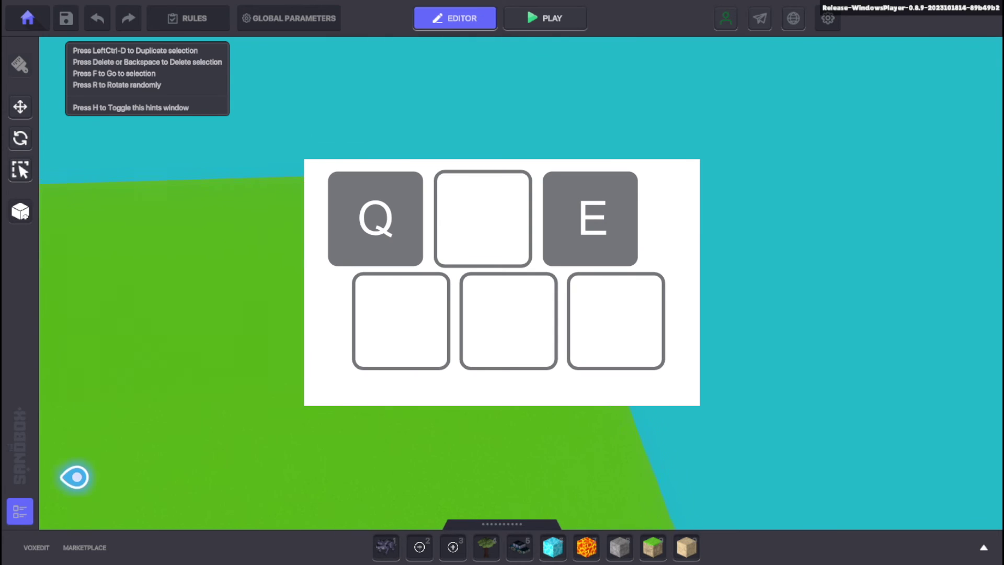
key("e")
key("q")
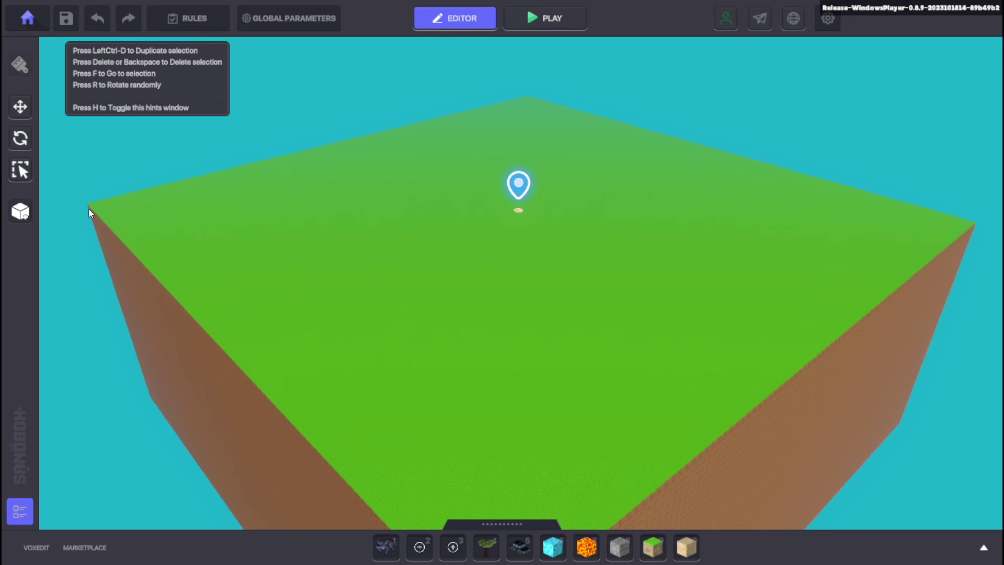
- Choose the Soil with Grass 03 block in Free brush mode and clear away the land's default terrain
key("9")
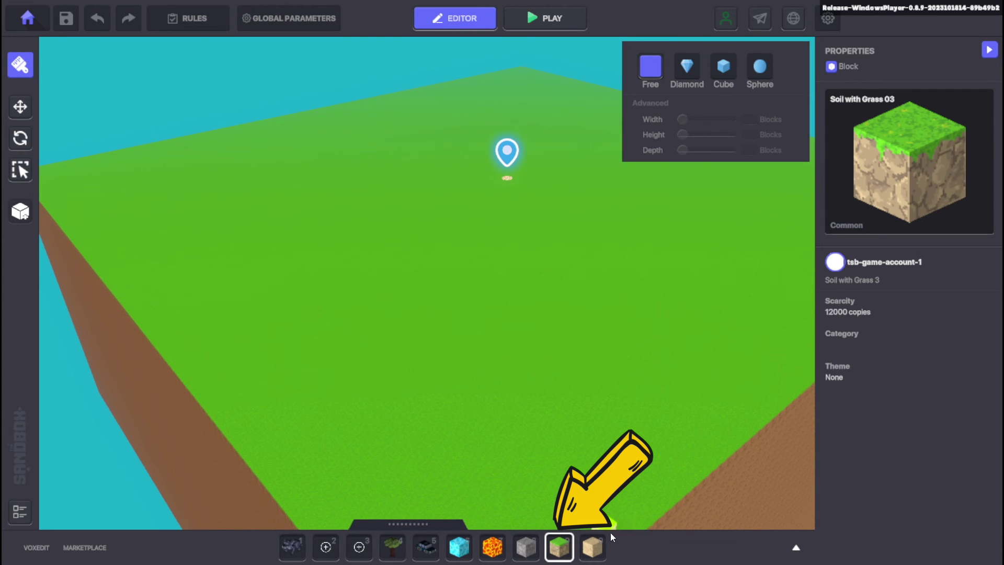
scroll(591, 361, "down", 10)
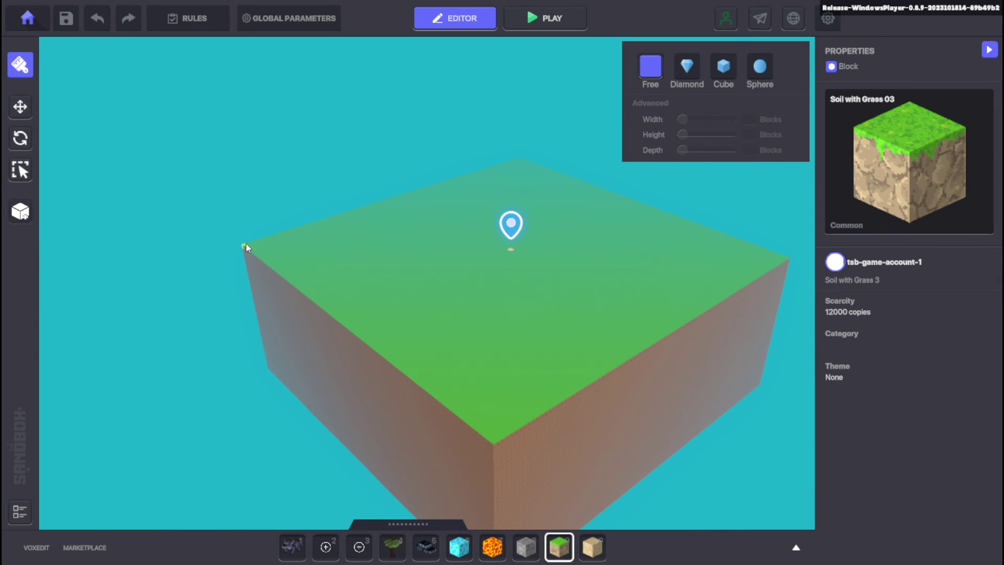
left_click_drag(248, 244, 765, 363)
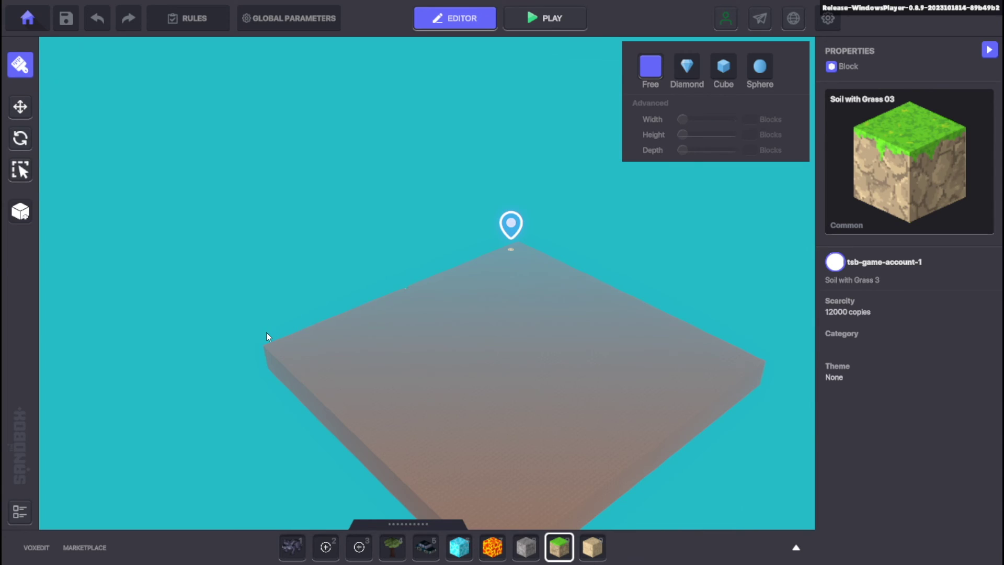
scroll(280, 341, "up", 1)
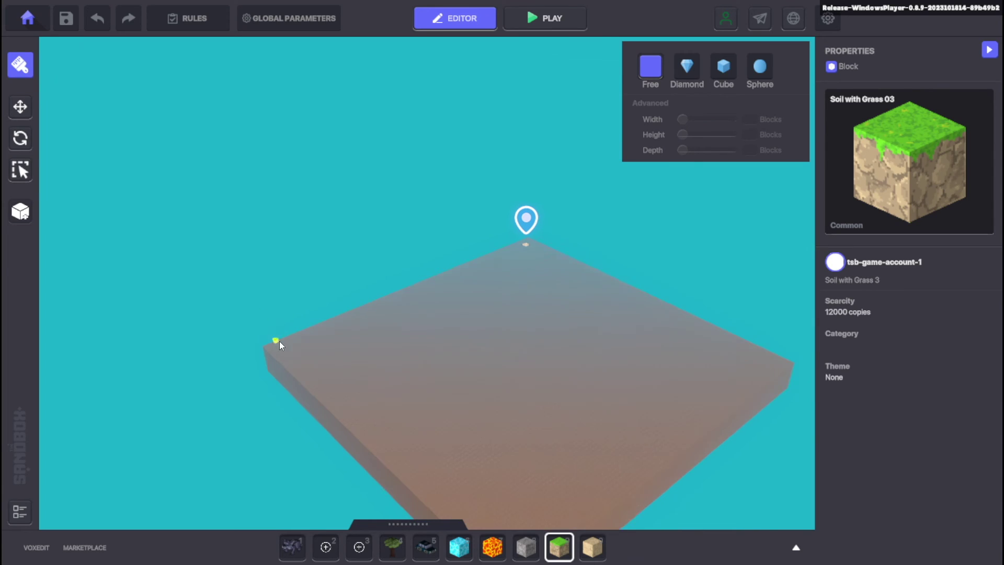
scroll(279, 344, "up", 1)
left_click_drag(259, 351, 815, 391)
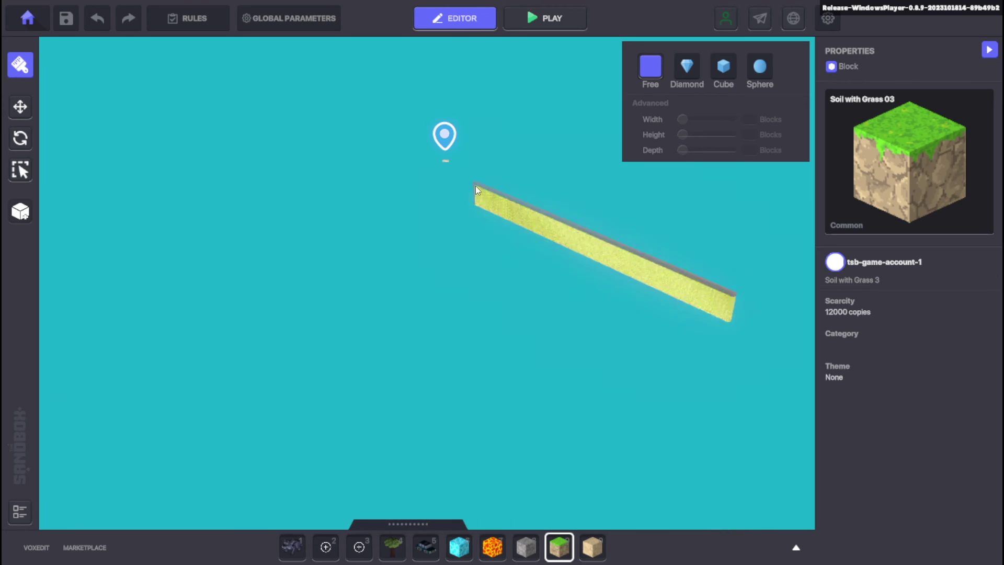
left_click_drag(476, 187, 450, 199)
- Build a one-layer 3x3 platform from Soil with Grass 03 blocks in the cleared area
scroll(489, 341, "up", 4)
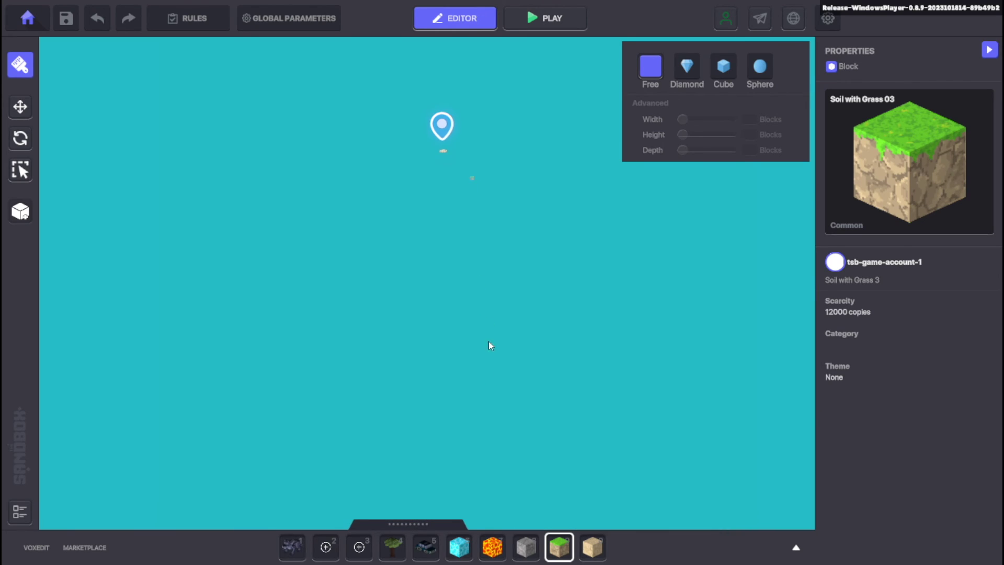
scroll(460, 411, "up", 3)
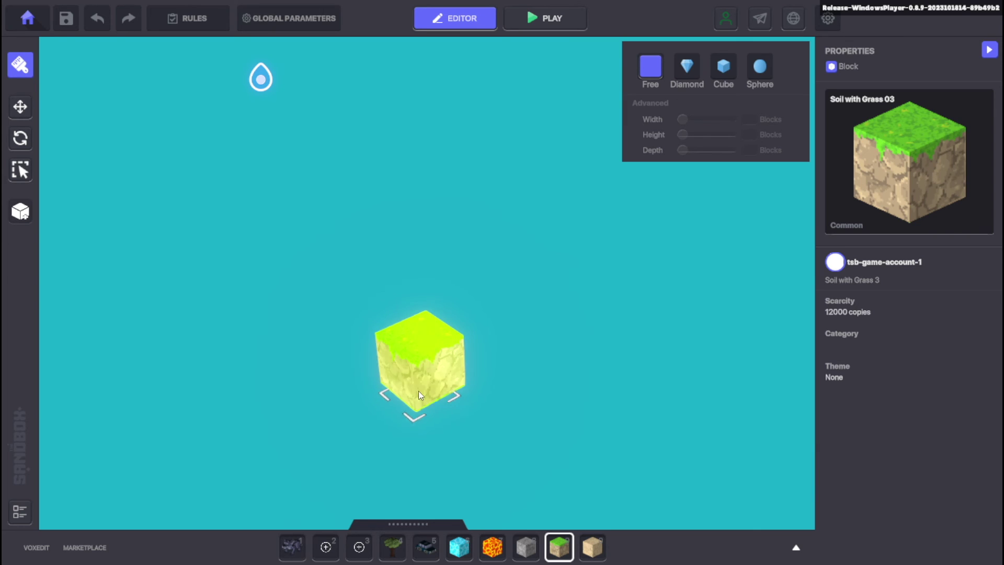
left_click(420, 393)
left_click(445, 373)
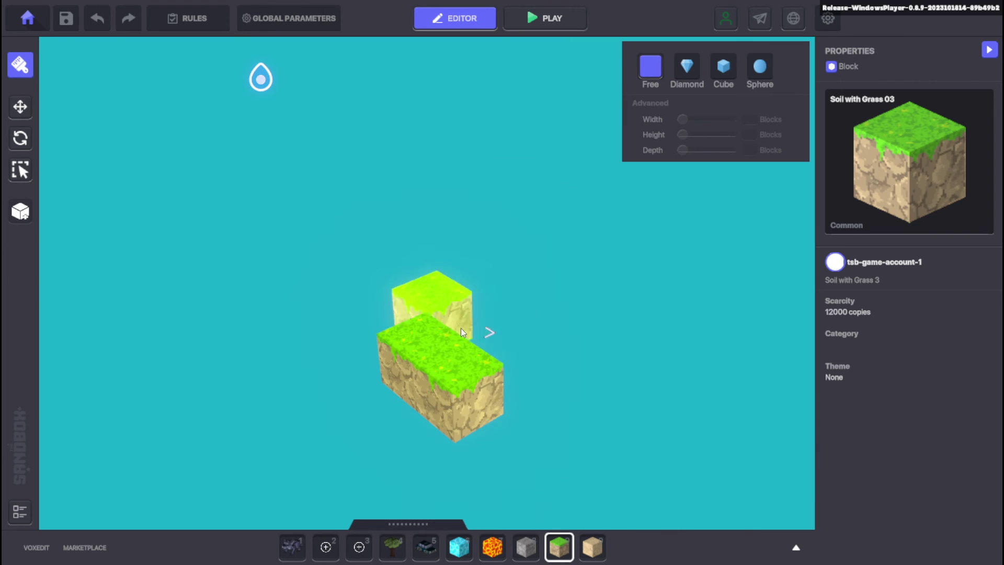
left_click(588, 246)
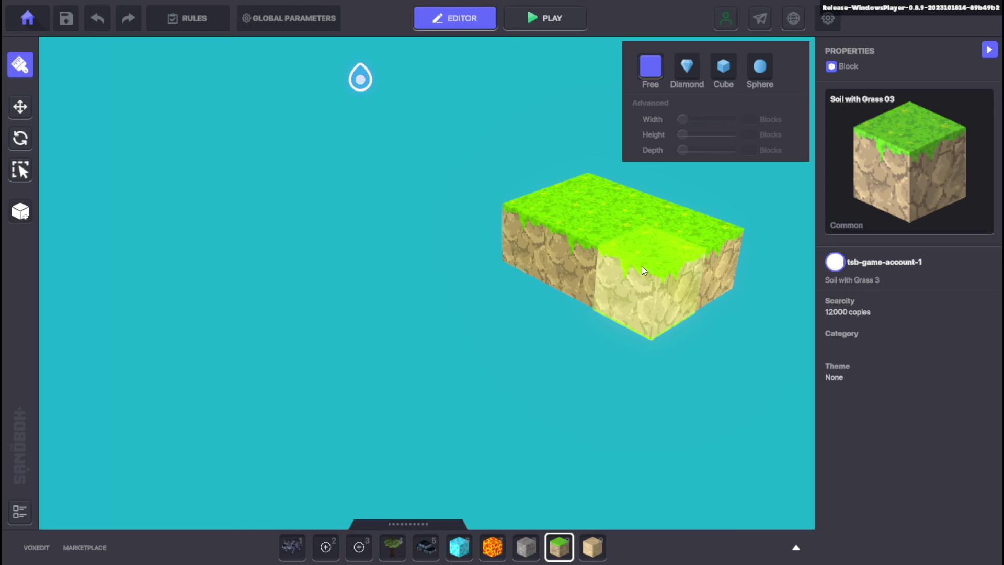
left_click(641, 266)
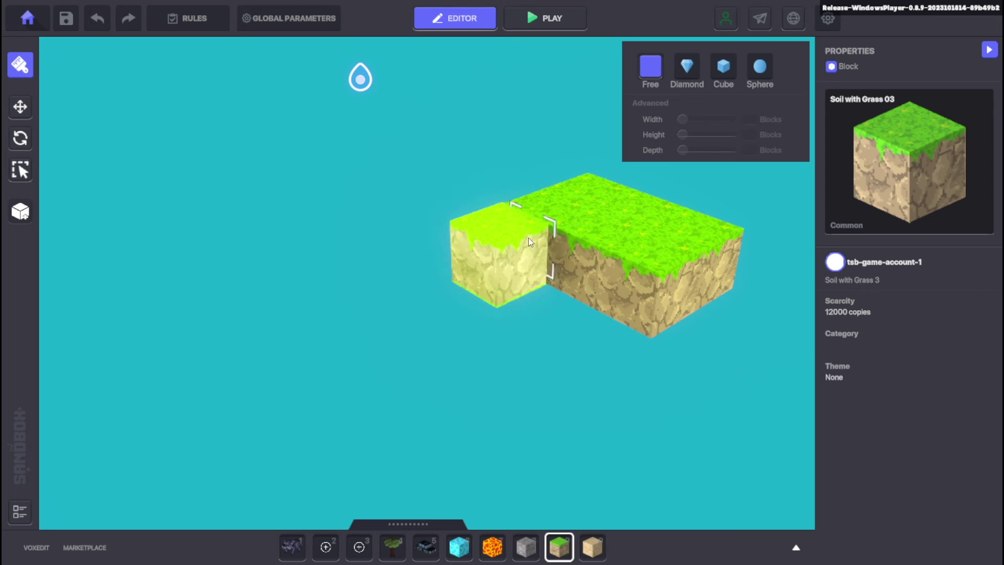
left_click(529, 238)
left_click(573, 260)
left_click(620, 293)
scroll(620, 292, "down", 10)
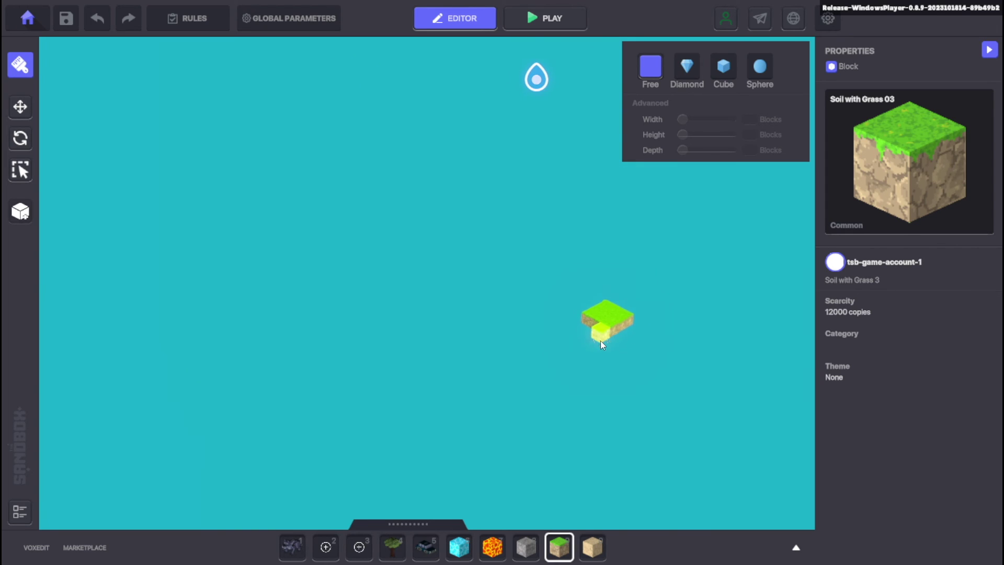
scroll(418, 286, "down", 2)
scroll(419, 287, "up", 1)
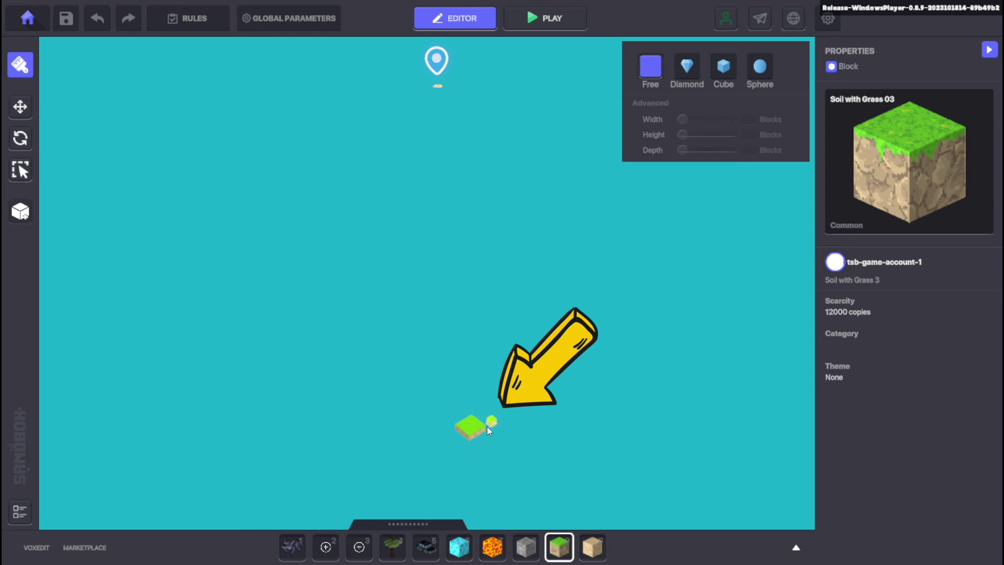
- Lower the Avatar's Portal vertically to Y 0.00 and focus the view on it
left_click(21, 169)
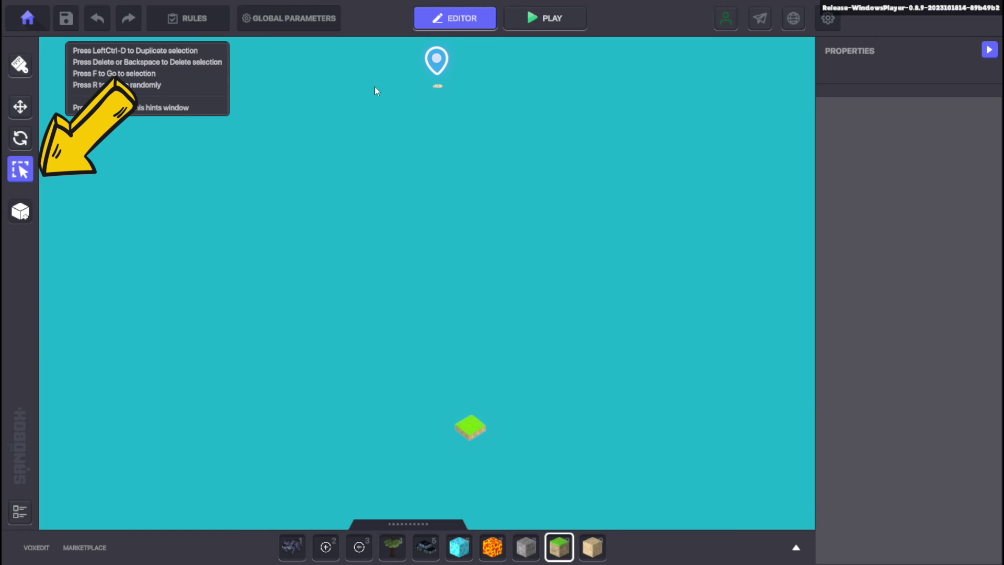
left_click(442, 89)
left_click(25, 108)
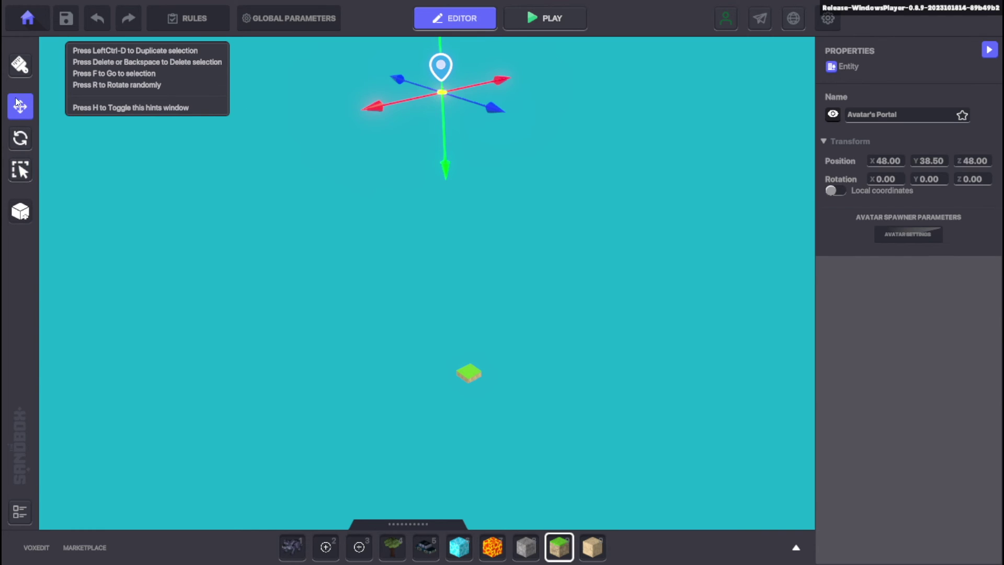
left_click_drag(441, 129, 449, 383)
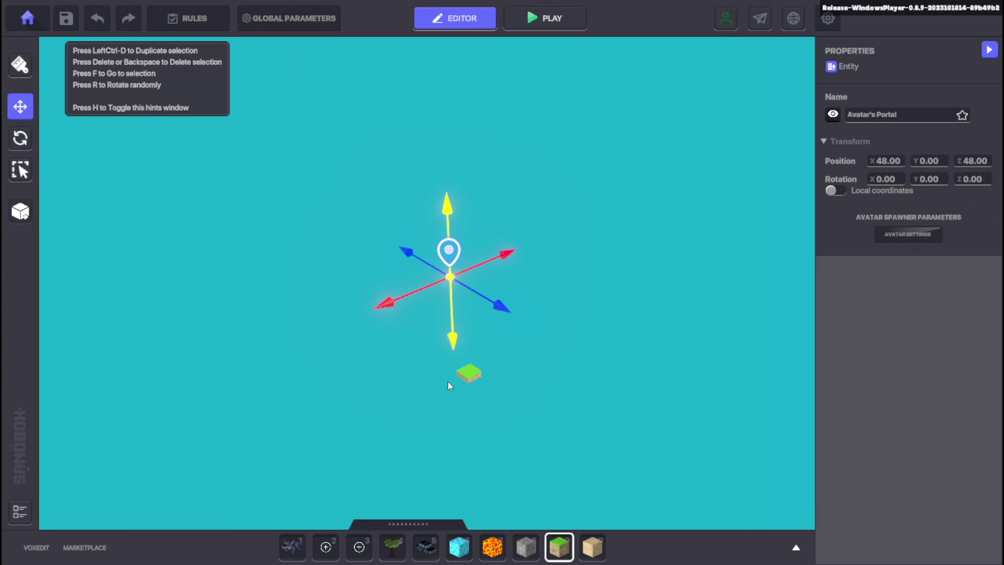
key("f")
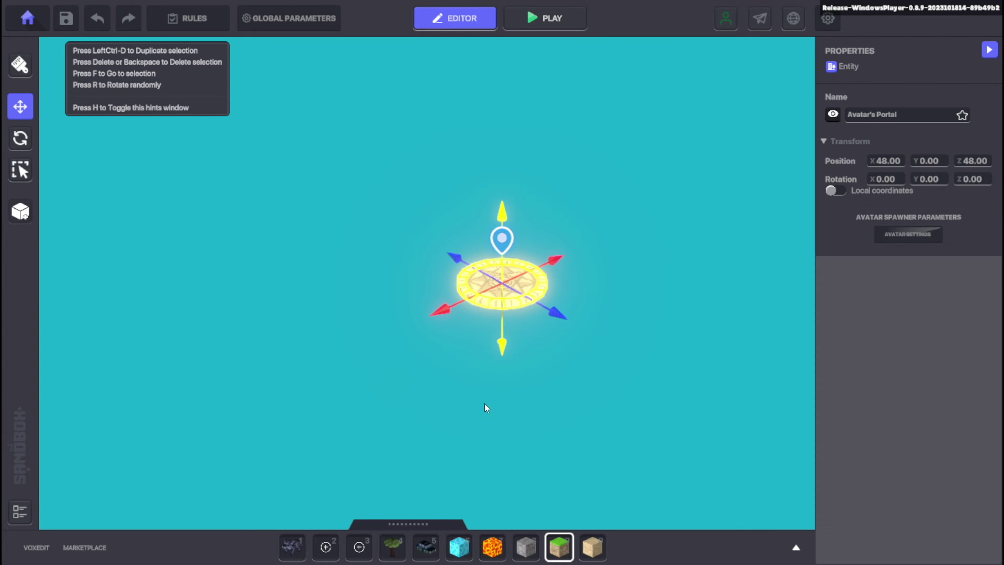
- Play-test the experience and walk the avatar around the small grass platform
middle_click_drag(505, 405, 597, 288)
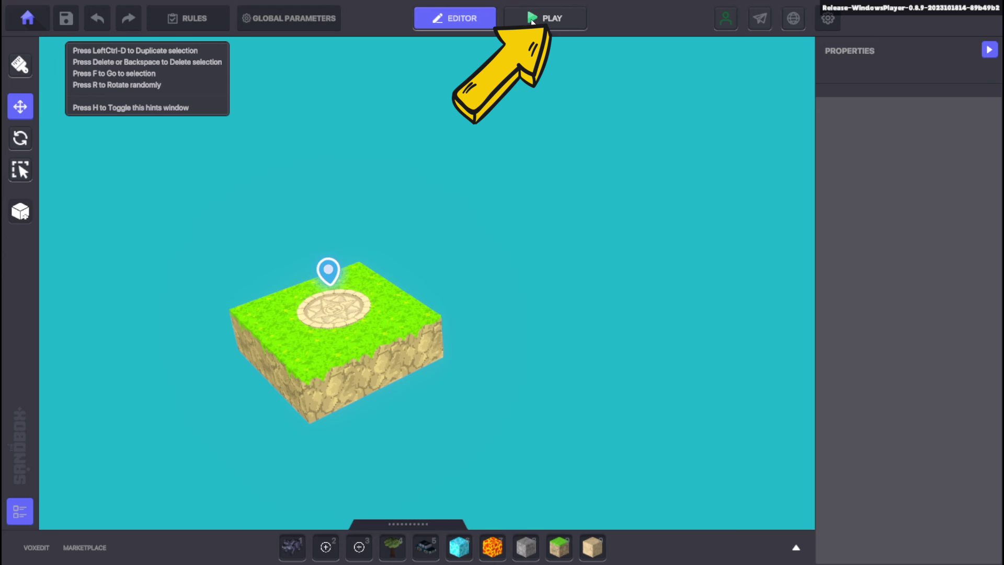
left_click(553, 19)
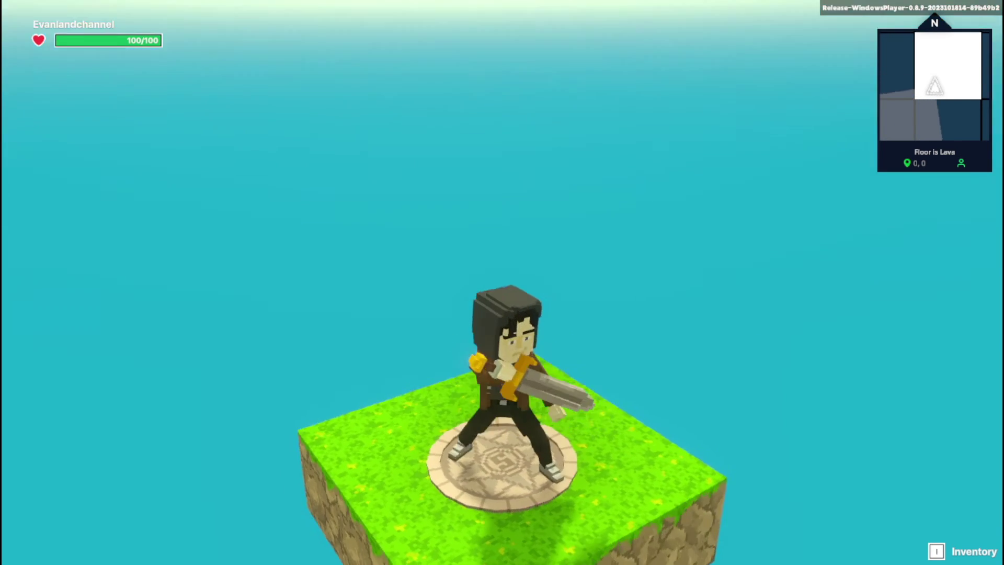
key("d")
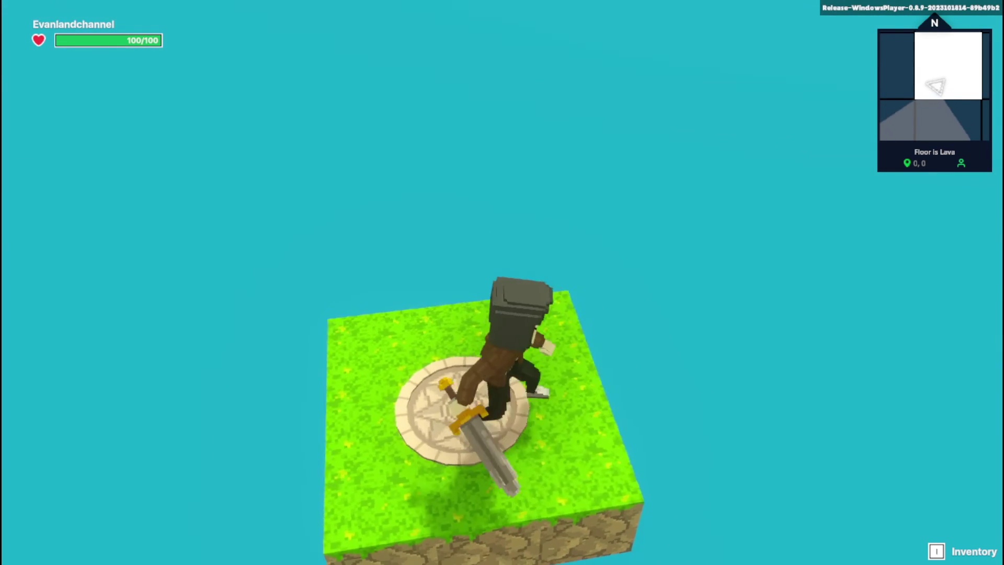
key("s")
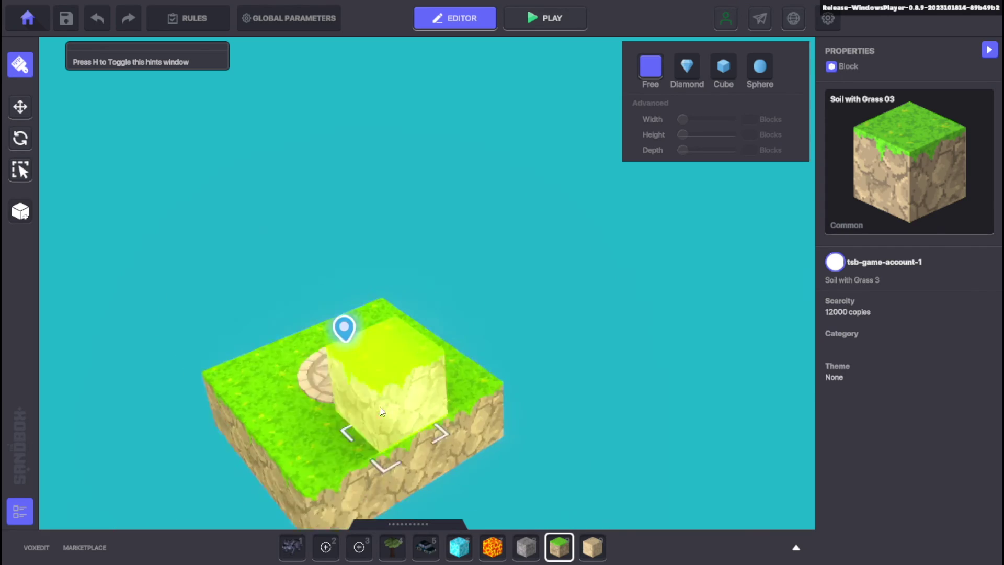
- Add a second layer of Soil with Grass 03 blocks around the platform's centre and raise the Avatar's Portal to Y 3.10
left_click(332, 354)
left_click(332, 353)
left_click(420, 414)
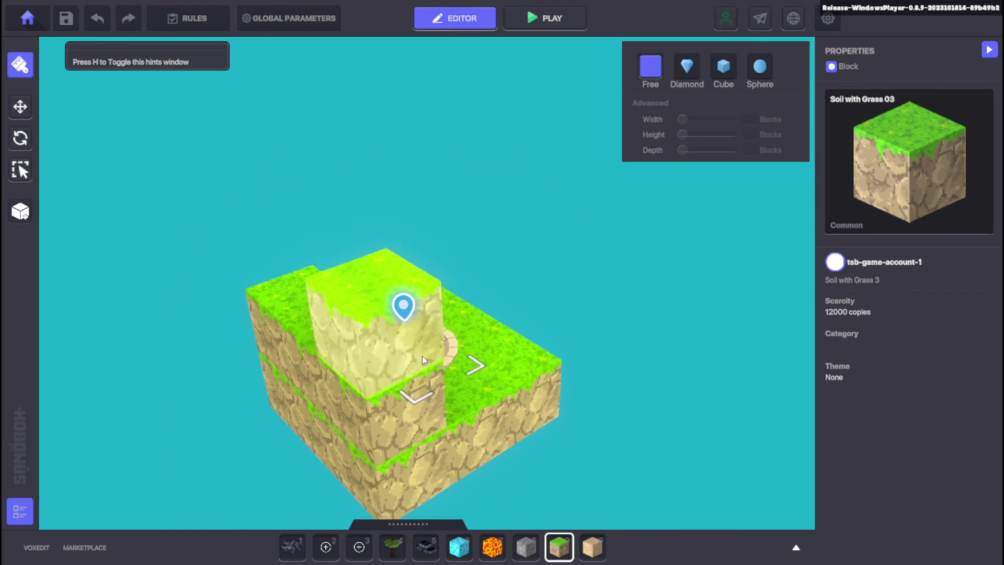
left_click(393, 296)
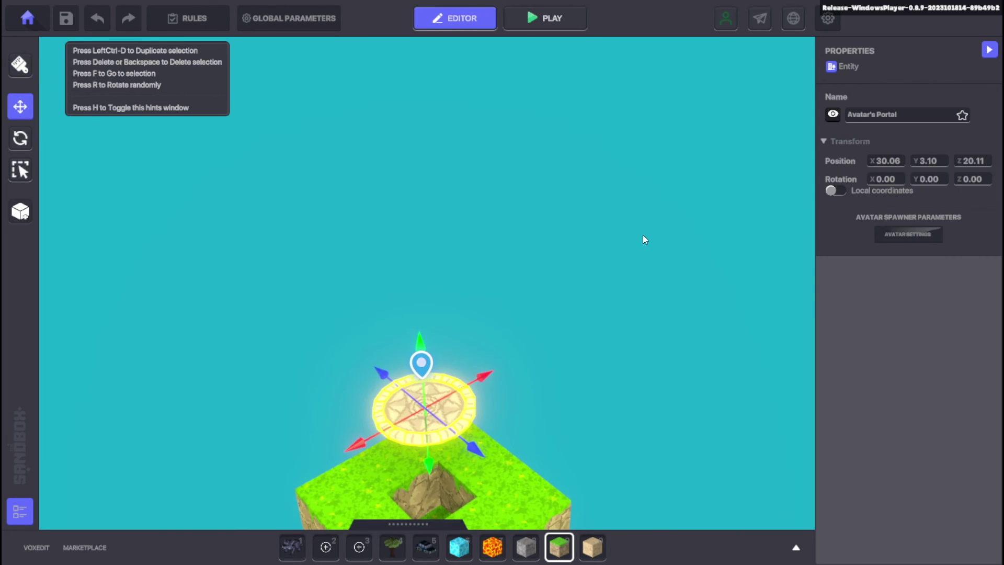
- Fill the centre gap with a Soil with Grass 03 block and lower the Avatar's Portal onto the platform's surface
left_click(563, 549)
left_click(458, 357)
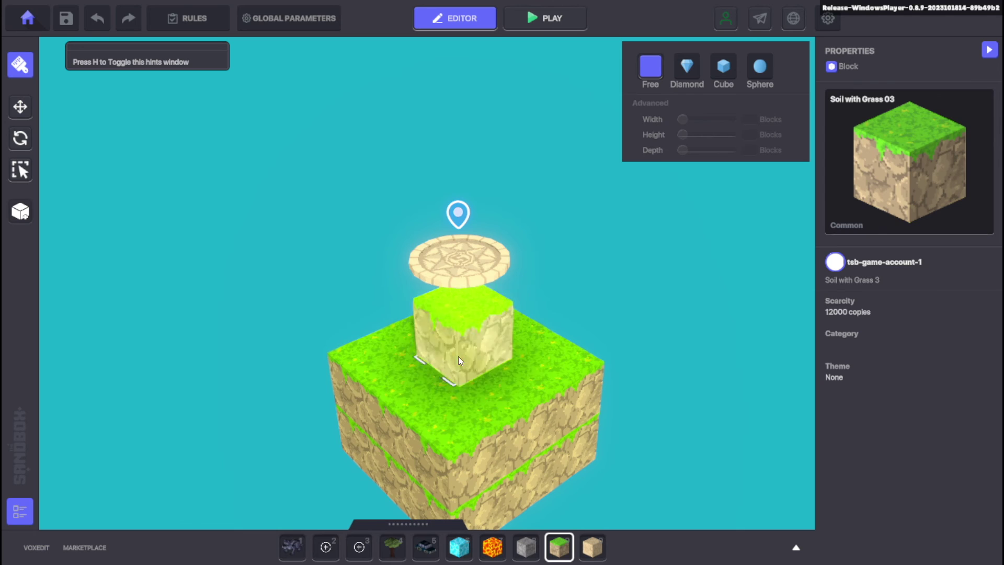
left_click(21, 109)
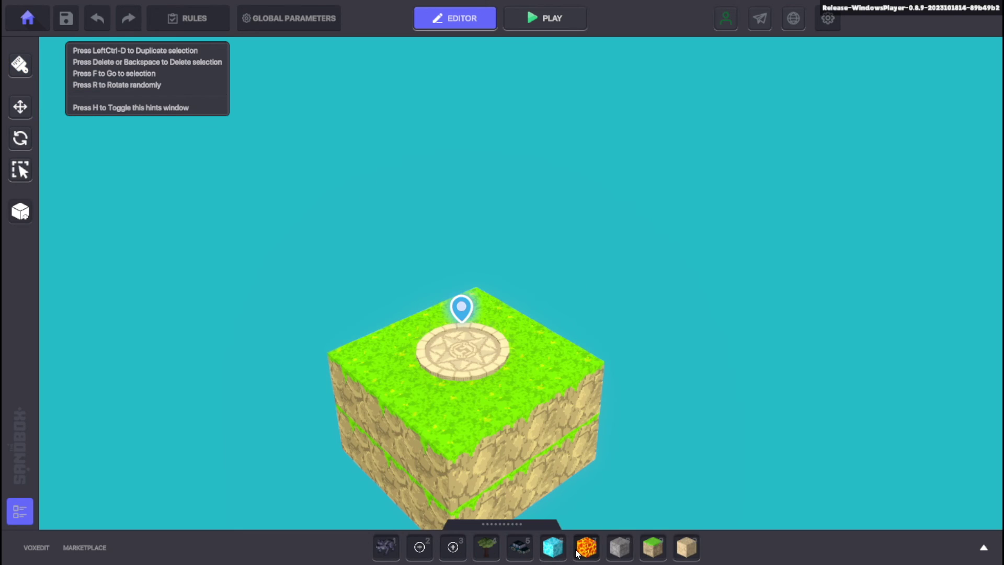
- Surround the platform's lower layer with a one-block ring of Lava blocks and play-test it
left_click(581, 549)
middle_click_drag(633, 436, 633, 393)
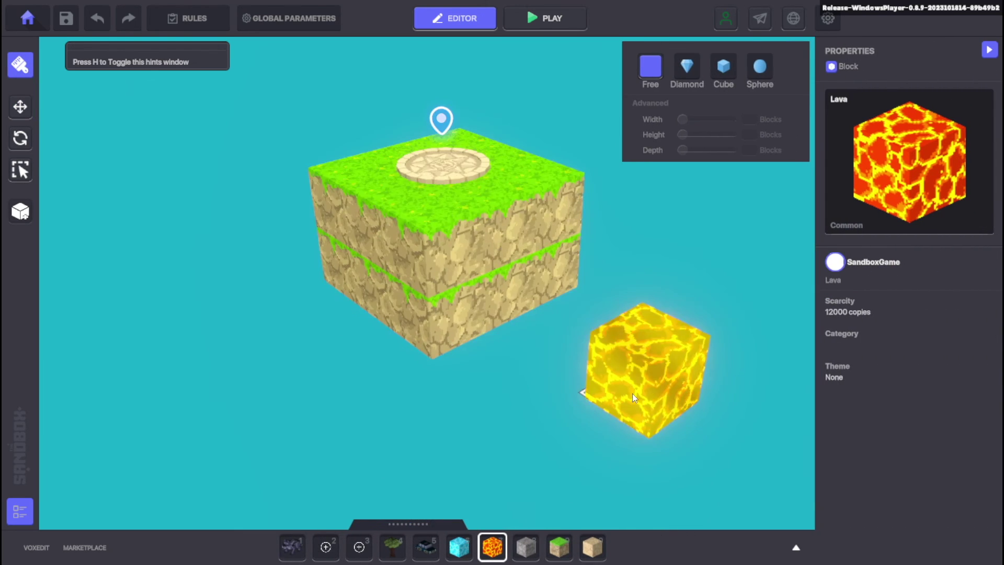
scroll(633, 393, "down", 2)
left_click(543, 231)
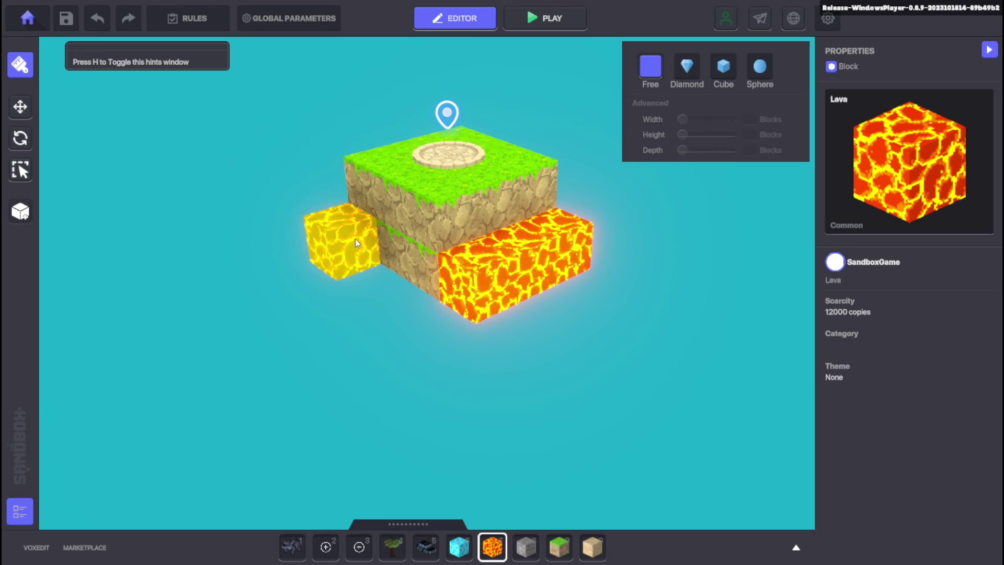
left_click(356, 241)
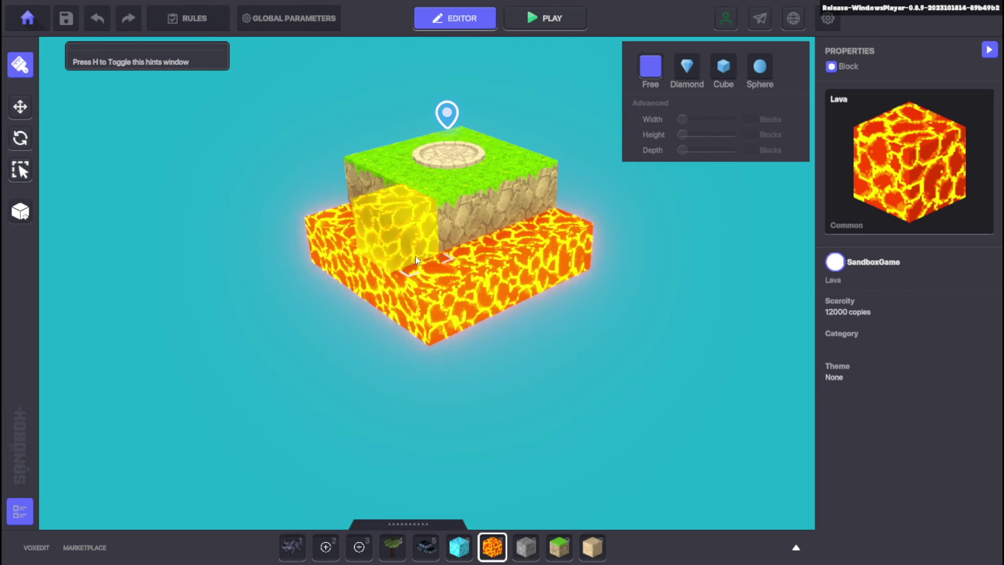
middle_click_drag(415, 256, 637, 304)
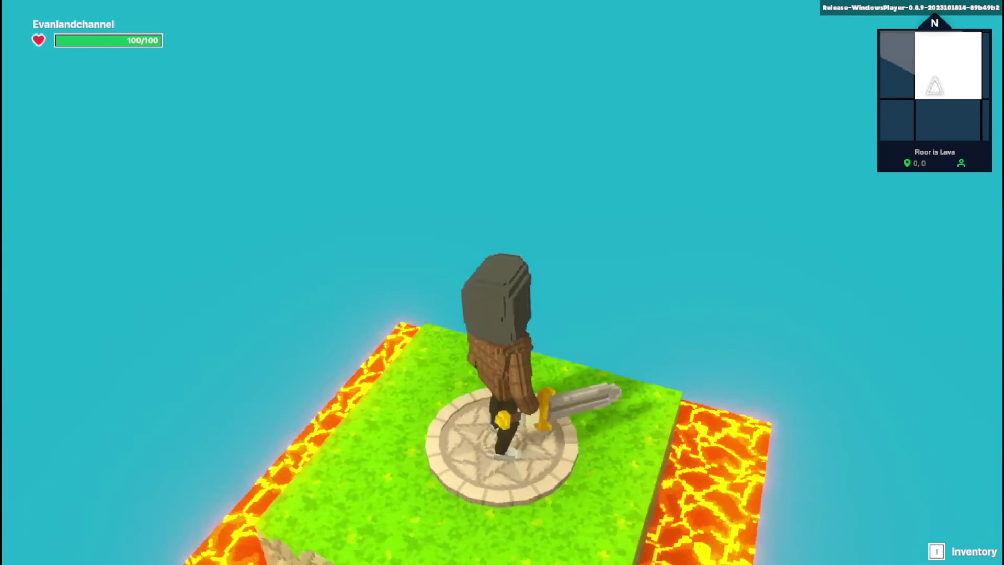
key("s")
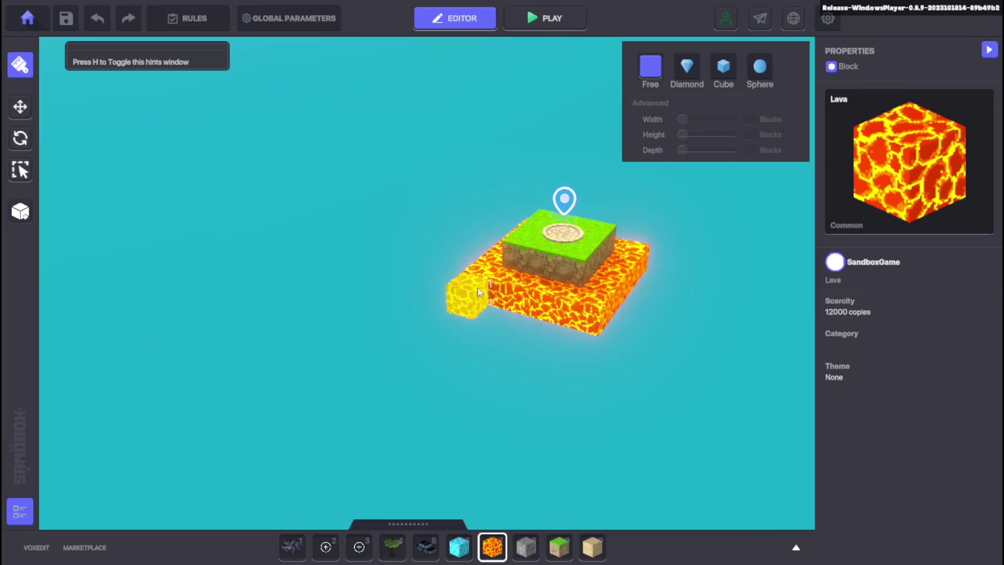
- Extend the Lava ring in wide strips into a one-layer lava floor covering the land around the platform
left_click_drag(472, 288, 805, 230)
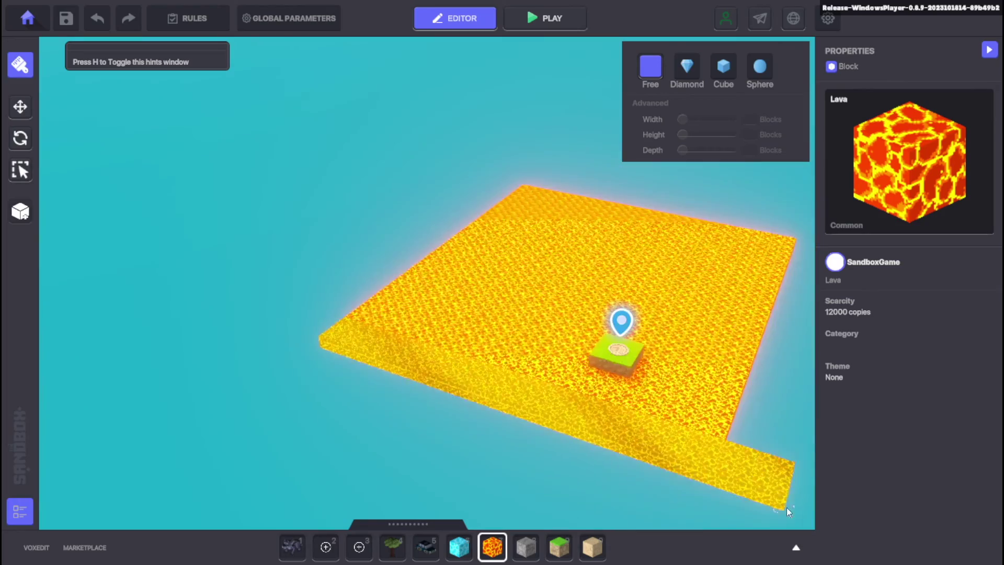
left_click_drag(786, 507, 728, 441)
scroll(758, 474, "down", 3)
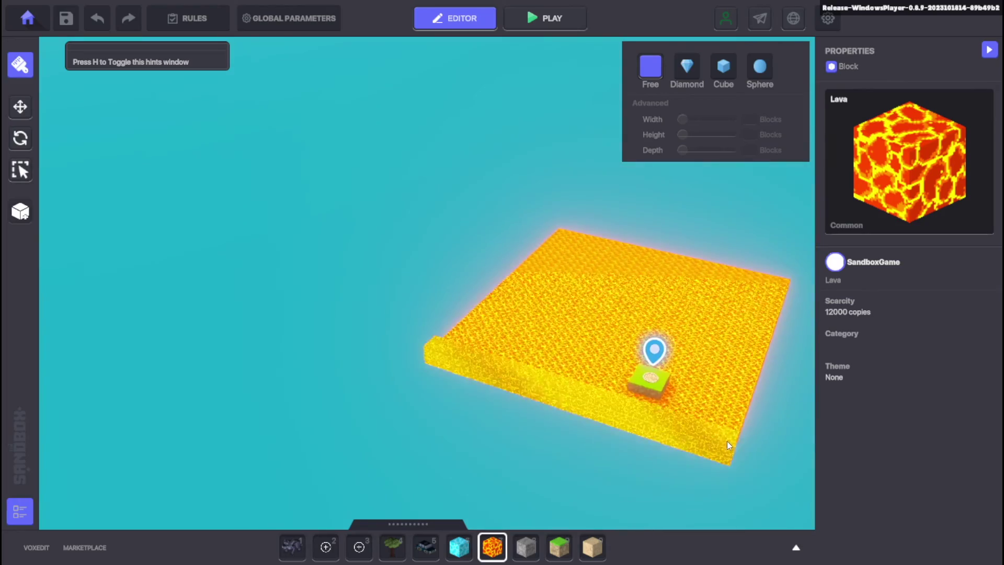
left_click_drag(772, 564, 775, 561)
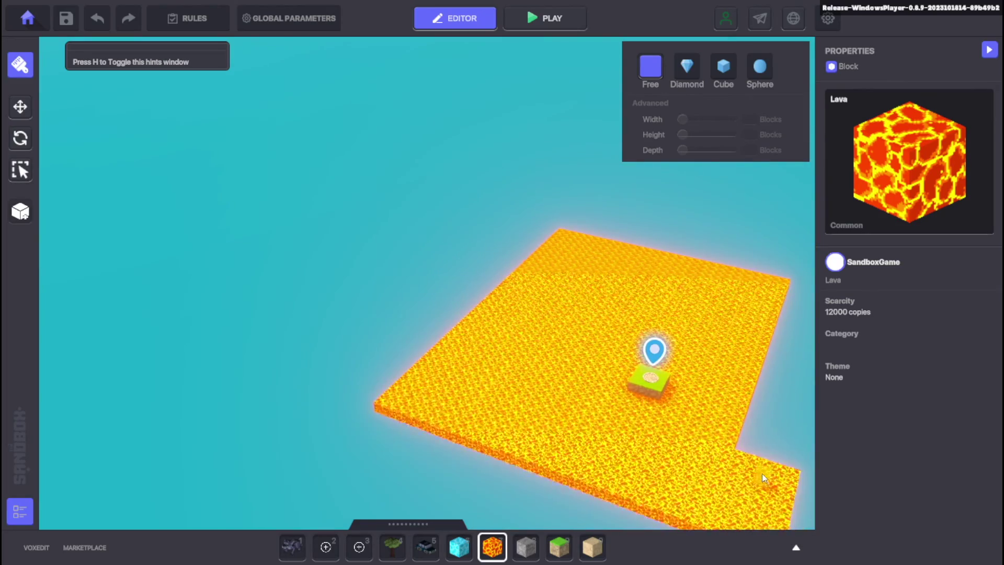
middle_click_drag(762, 479, 555, 257)
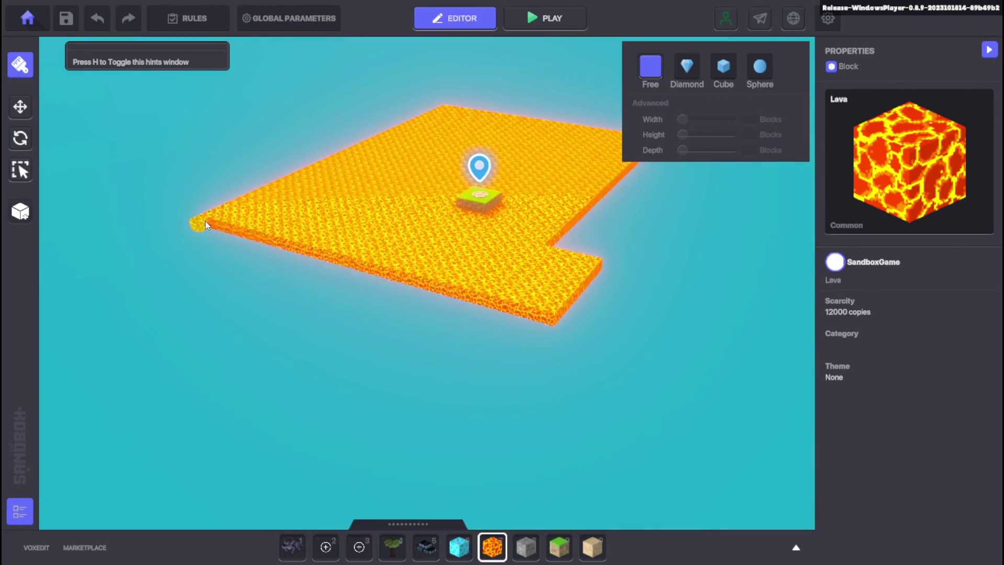
left_click_drag(206, 225, 79, 419)
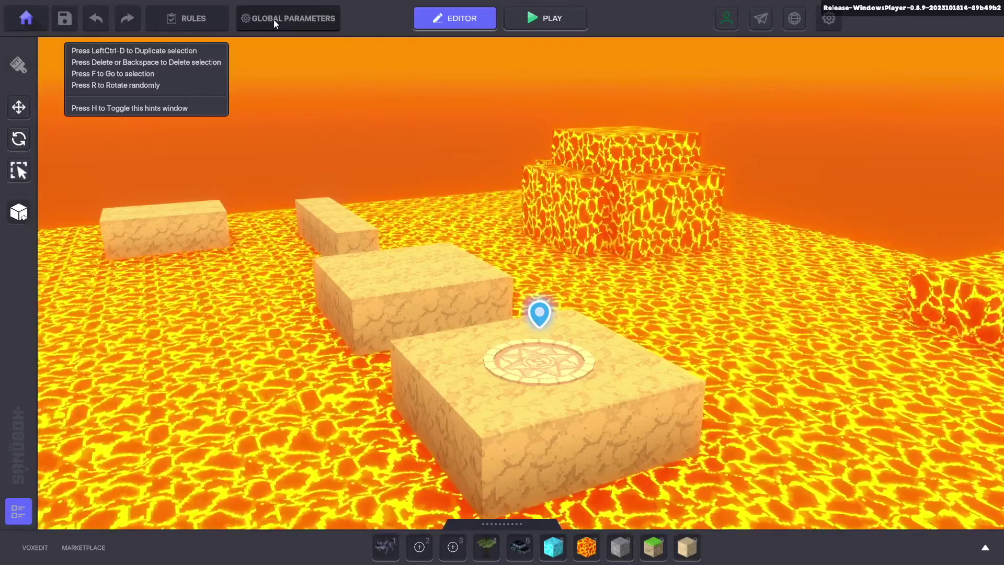
- In the global controller's Health component, start adding a Damaging Block and search the block list for "lava"
left_click(274, 20)
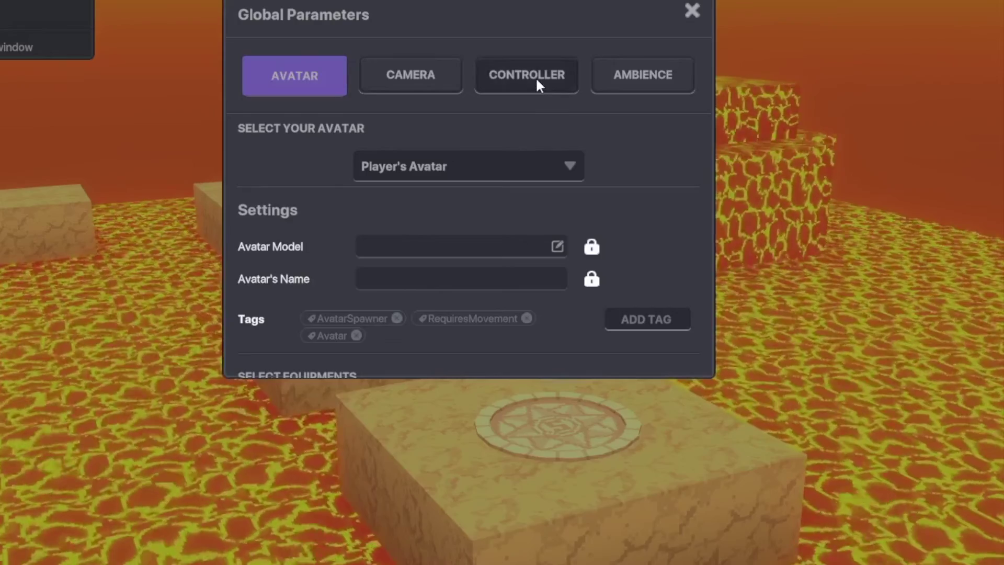
left_click(528, 131)
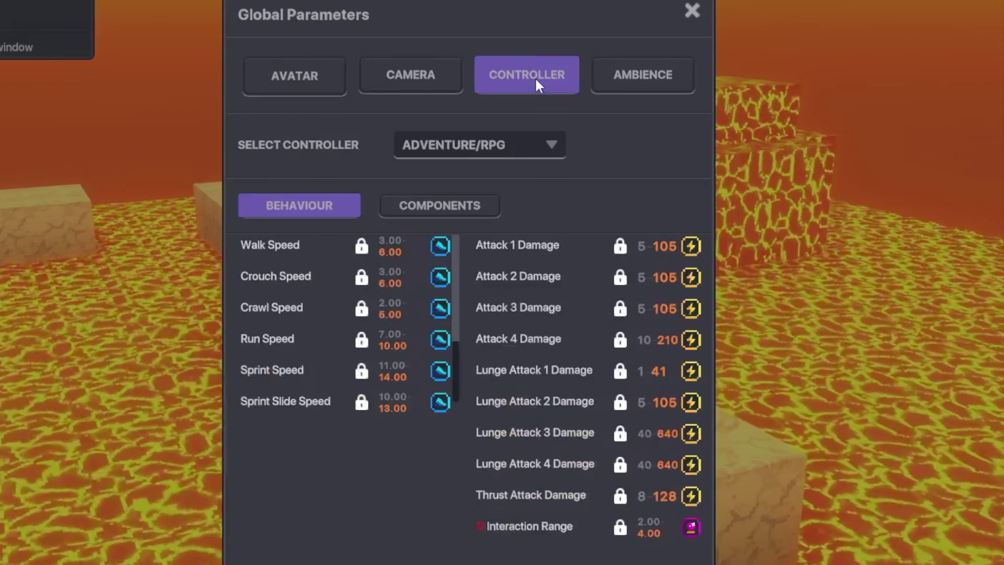
left_click(460, 207)
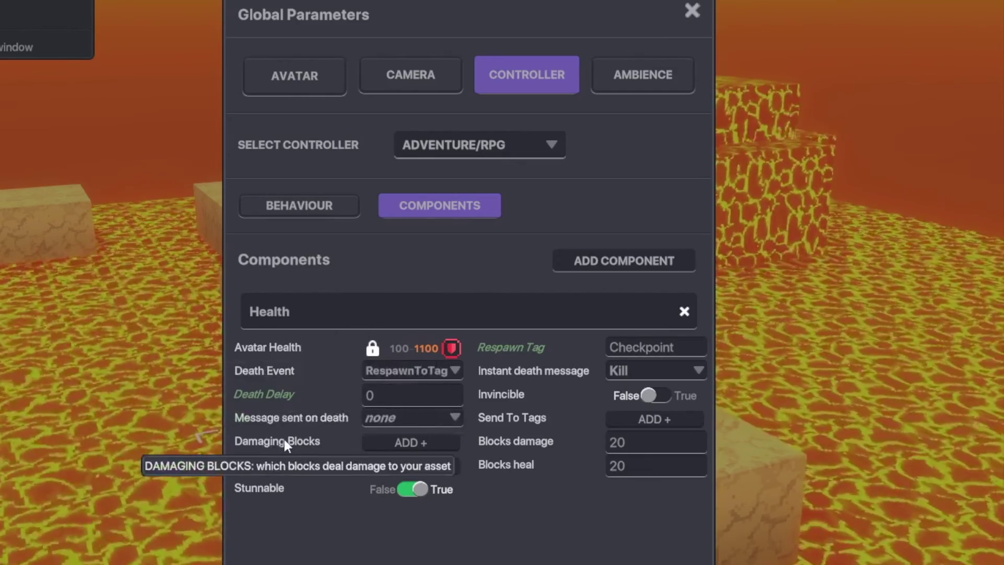
left_click(398, 441)
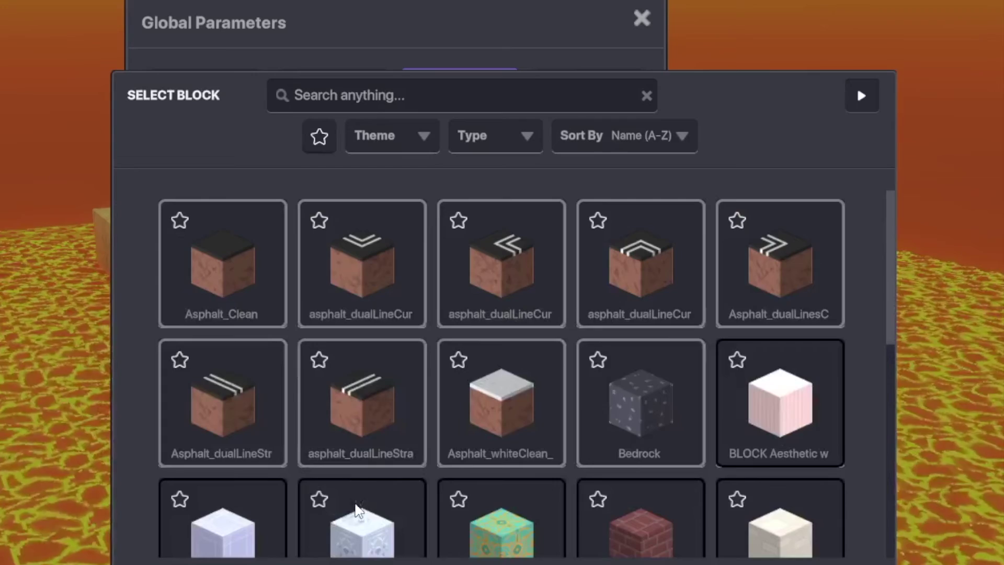
scroll(401, 353, "down", 8)
scroll(402, 359, "up", 8)
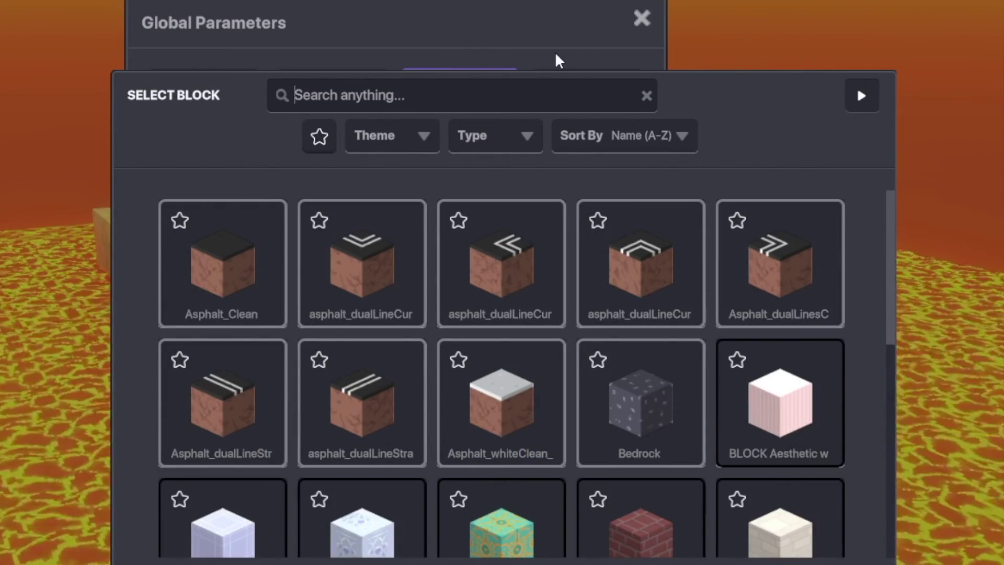
type("lava")
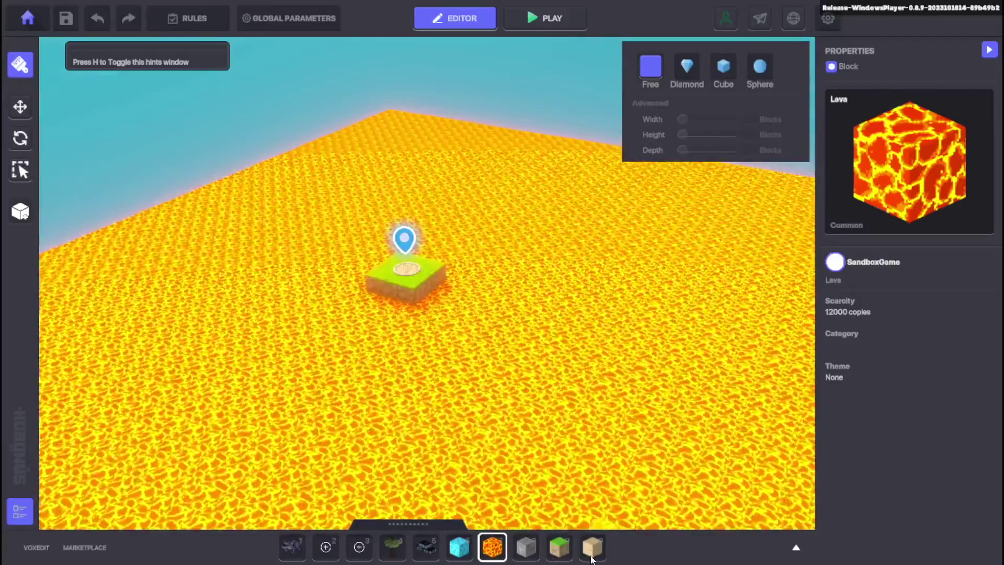
- Place three 2x2 Sand platforms on the lava, spaced at jumping distance from the grass platform
key("0")
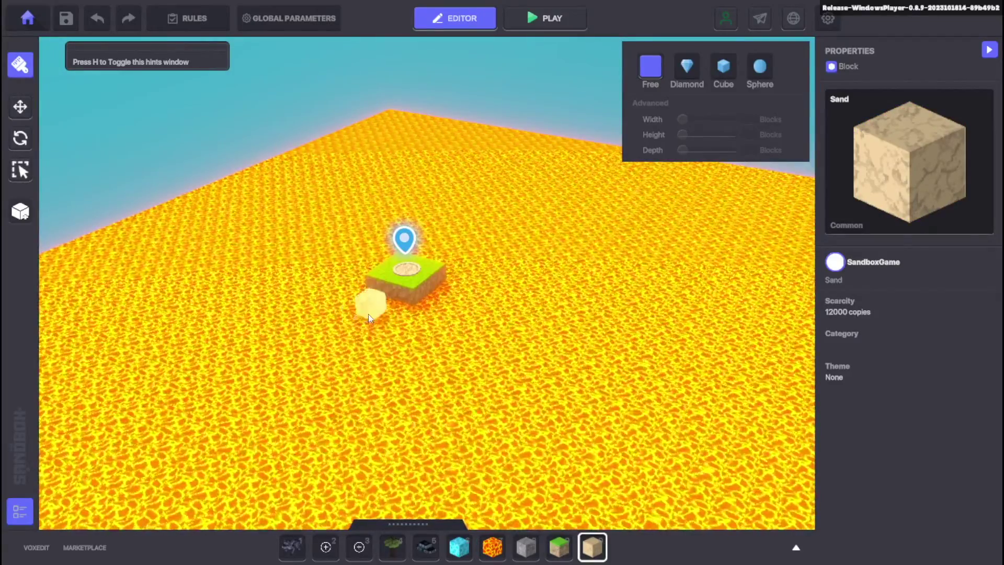
left_click(357, 324)
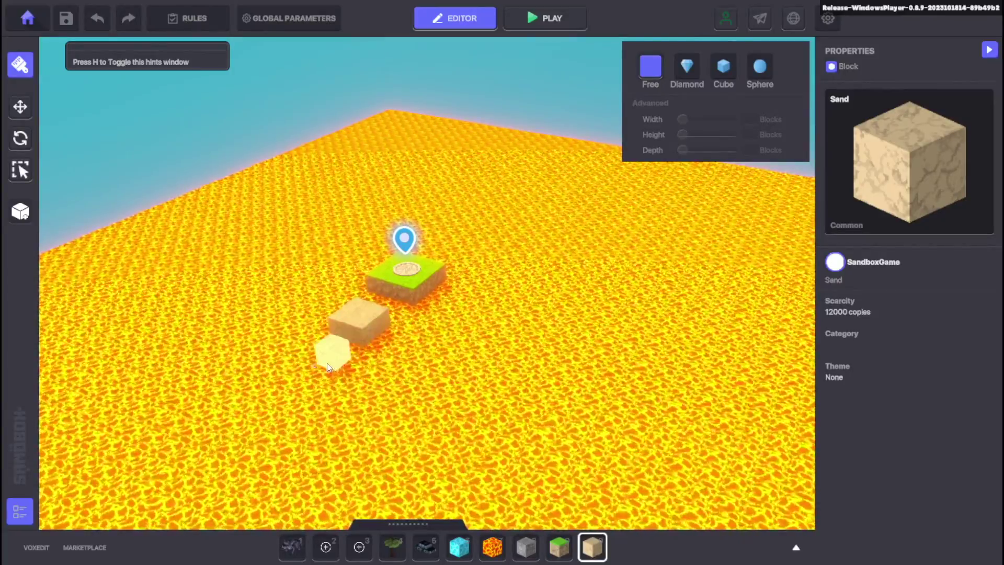
left_click(293, 377)
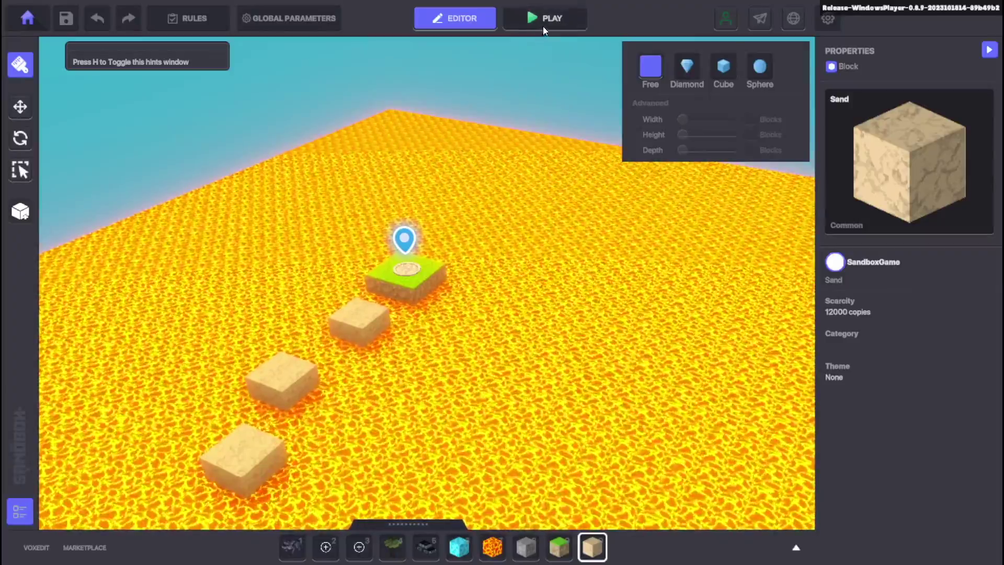
- Play-test the jumps from the grass platform across the three sand platforms
left_click(543, 19)
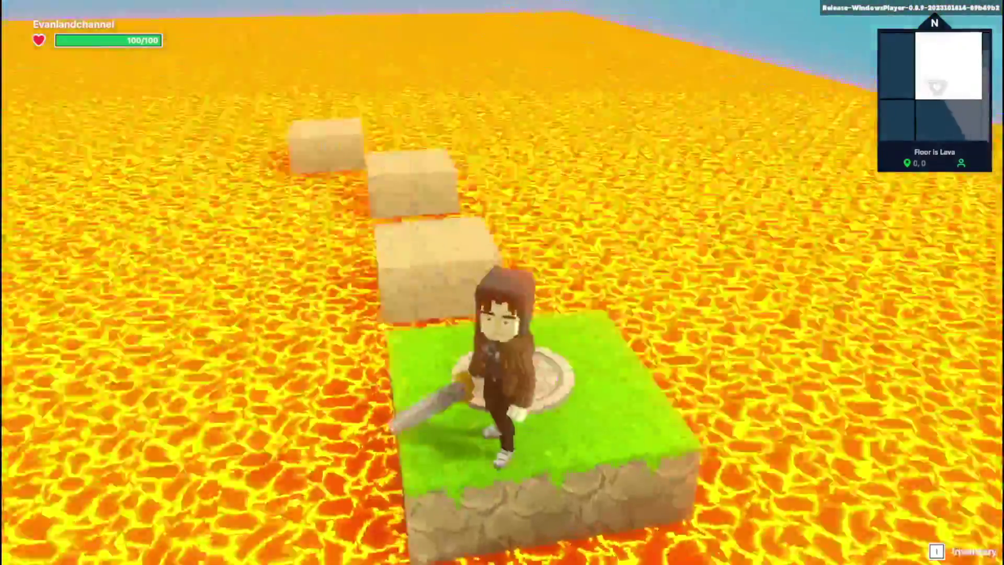
key("w")
key("space")
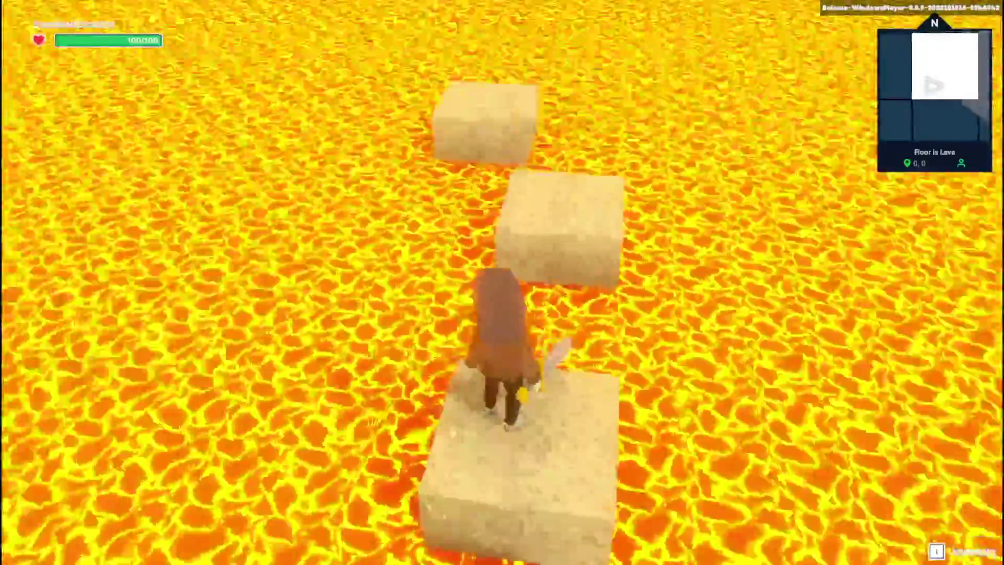
key("w")
key("space")
key("space")
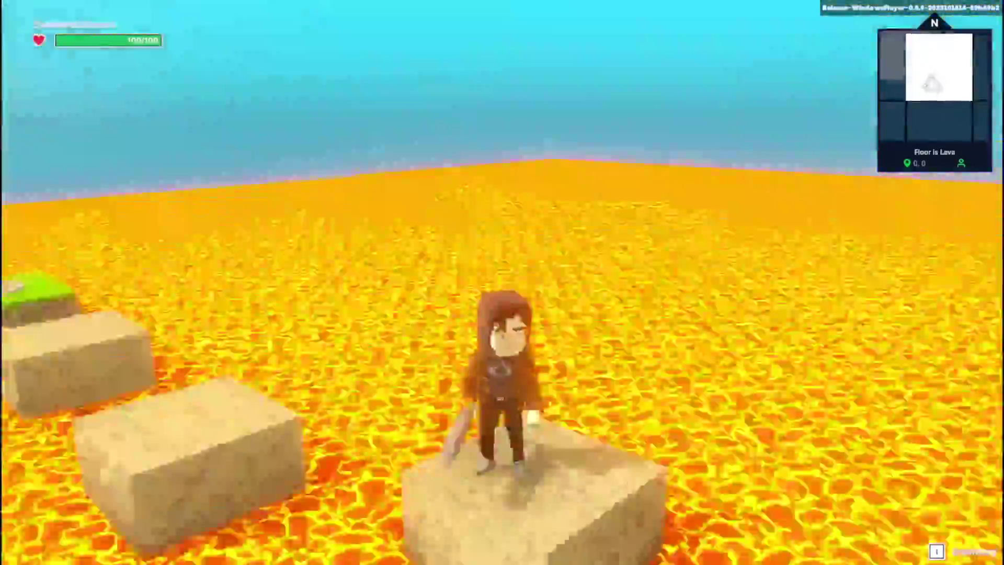
key("w")
key("space")
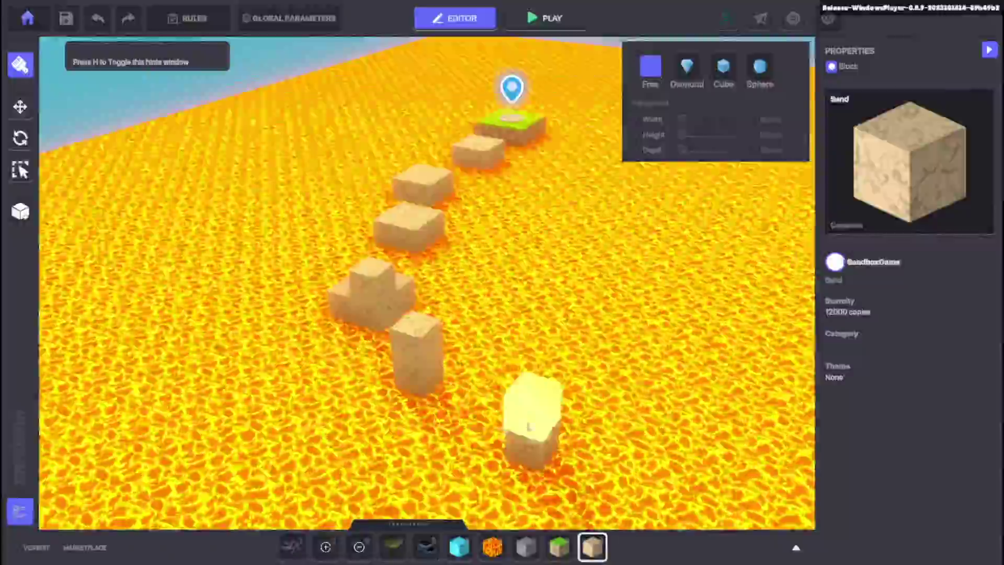
- Extend the obstacle course beyond the existing platforms with further Sand blocks and pillars
left_click_drag(534, 408, 439, 361)
left_click(513, 466)
key("s")
left_click(473, 251)
left_click(494, 287)
left_click(476, 337)
- Continue the obstacle course across the lava, switching between the grey stone, light-blue and Lava blocks
key("8")
mouse_move(434, 418)
left_mouse_down()
mouse_move(577, 514)
mouse_move(471, 293)
mouse_move(466, 253)
left_mouse_up()
key("6")
left_click(466, 219)
key("8")
right_click_drag(467, 253, 382, 268)
key("7")
key("8")
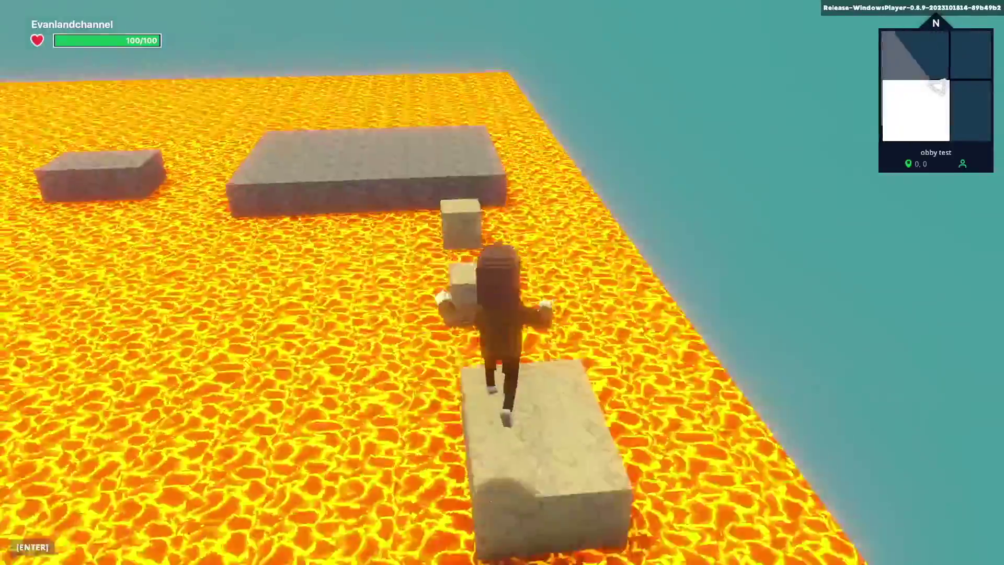
- Play-test the finished "obby test" course, jumping across its stone platforms and pillars towards the stairs
key("w")
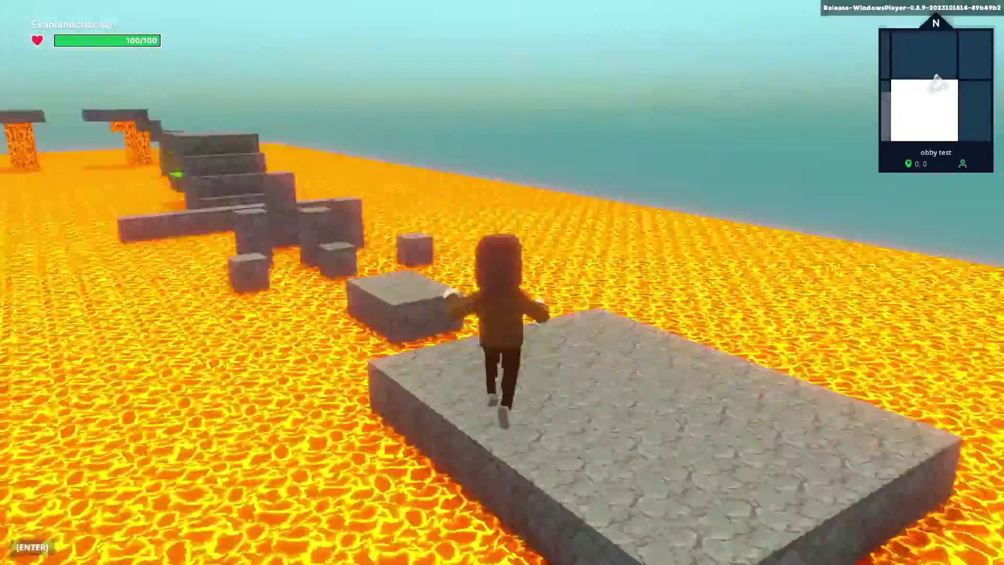
key("space")
key("w")
key("space")
key("space")
key("space")
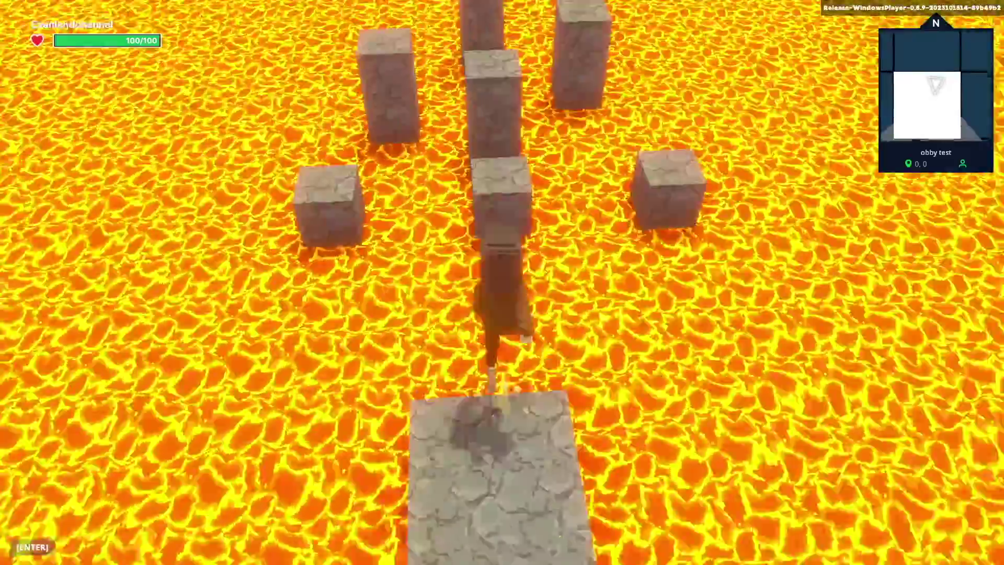
key("w")
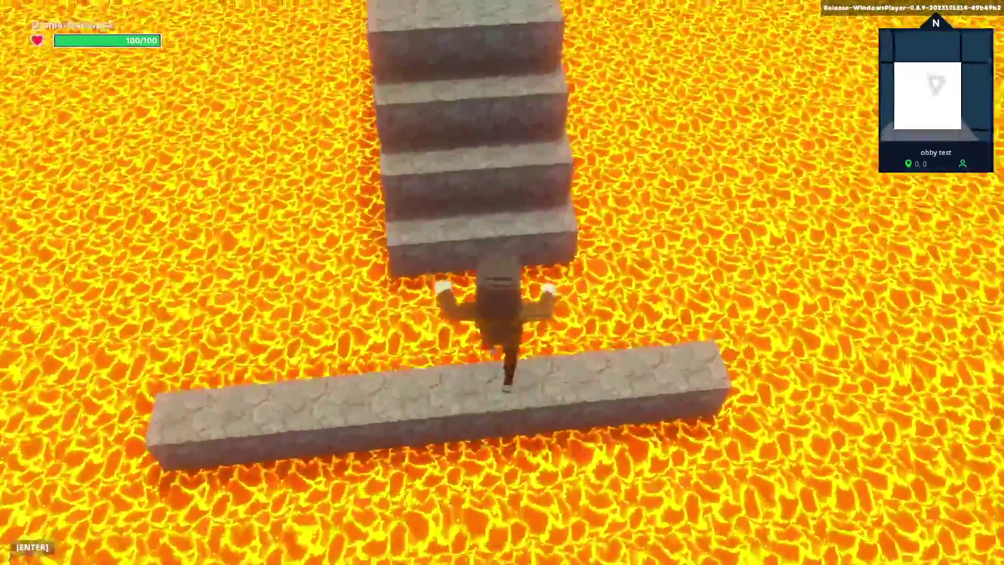
- Play-test the course from the long stone beam up the stairs and across the grass blocks
key("space")
key("space")
key("w")
key("space")
key("space")
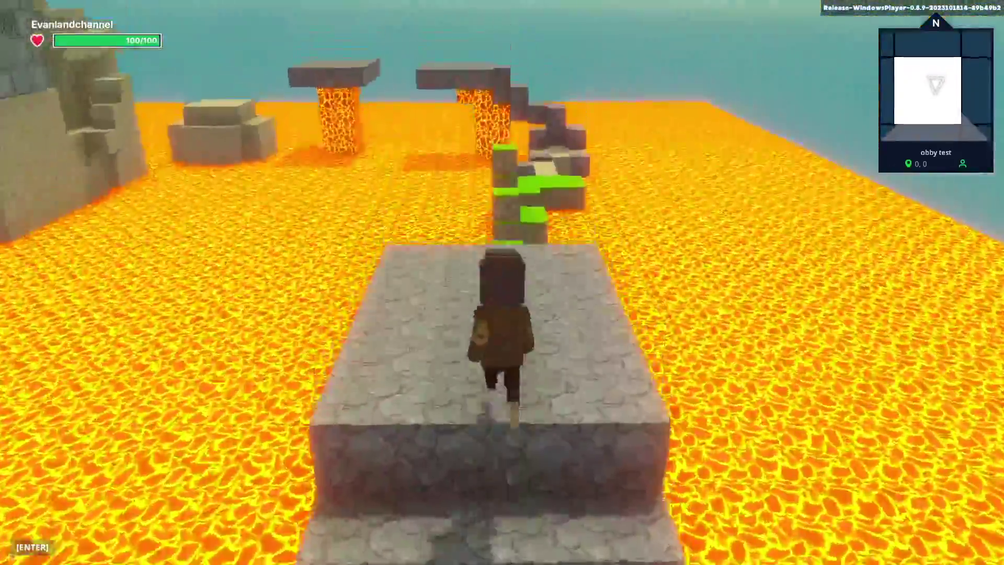
key("w")
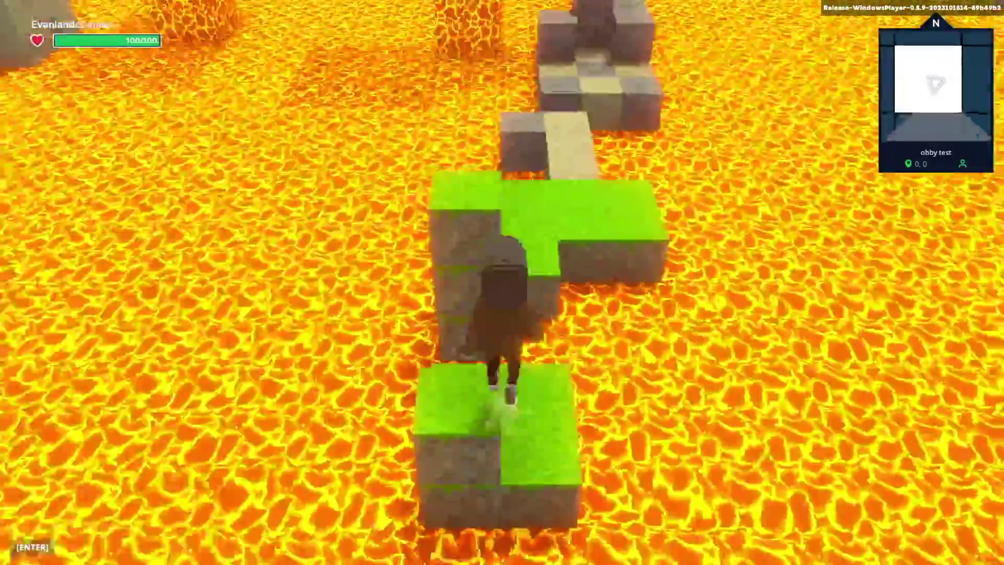
key("space")
key("space")
key("w")
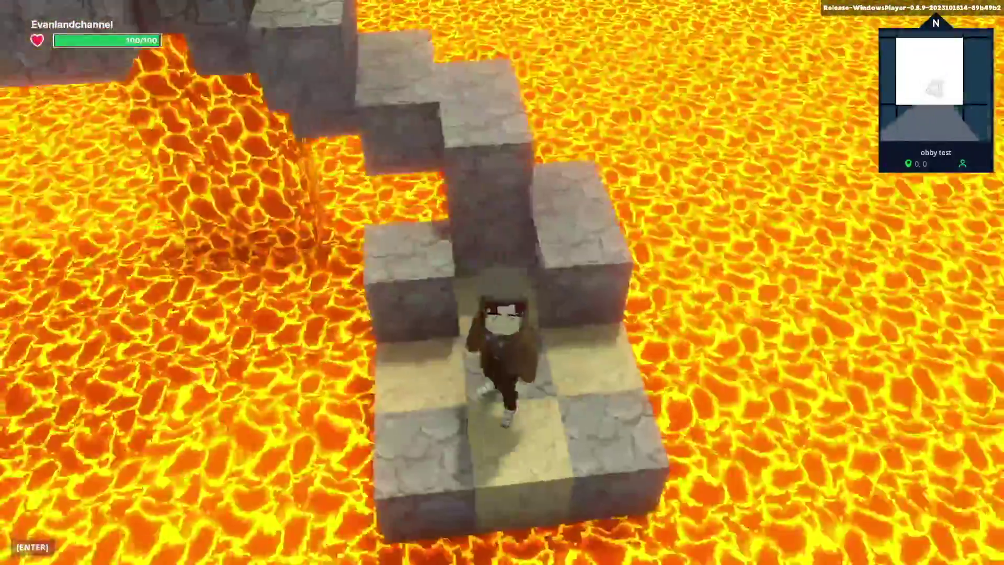
- Play-test the climb from the checkered sand-and-stone platform up the stone steps to the raised stone platform
key("a")
key("d")
key("w")
key("space")
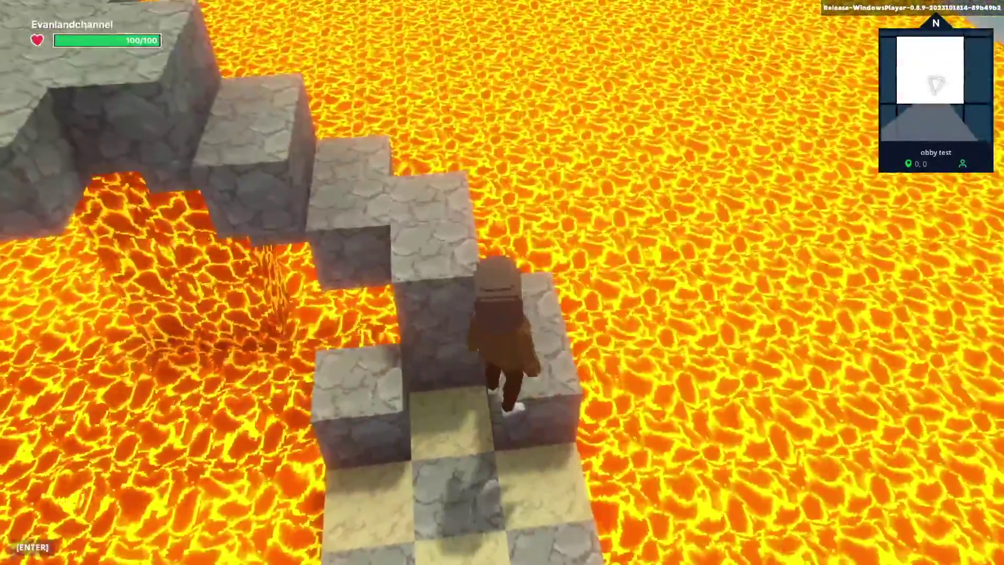
key("w")
key("space")
key("space")
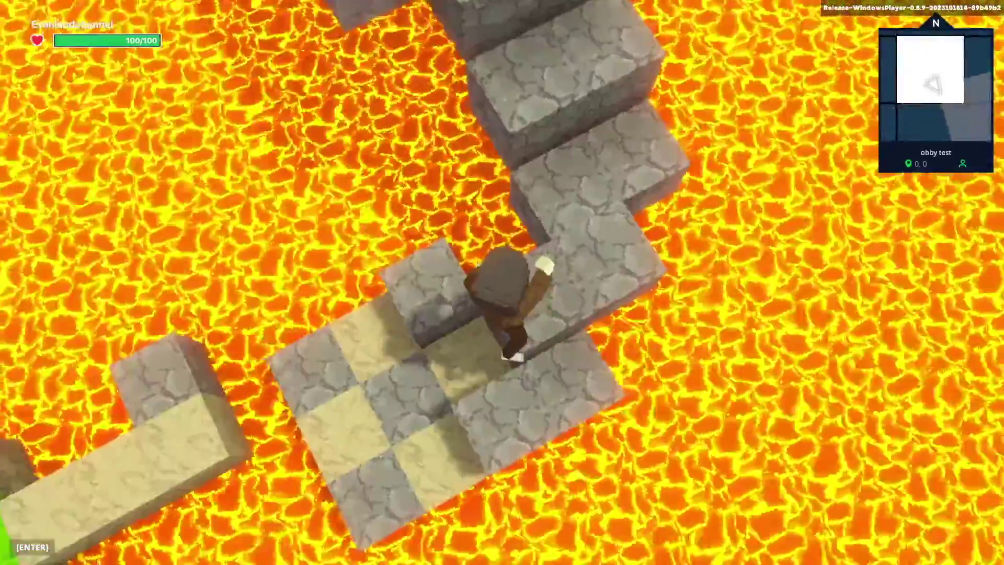
key("w")
key("w")
key("space")
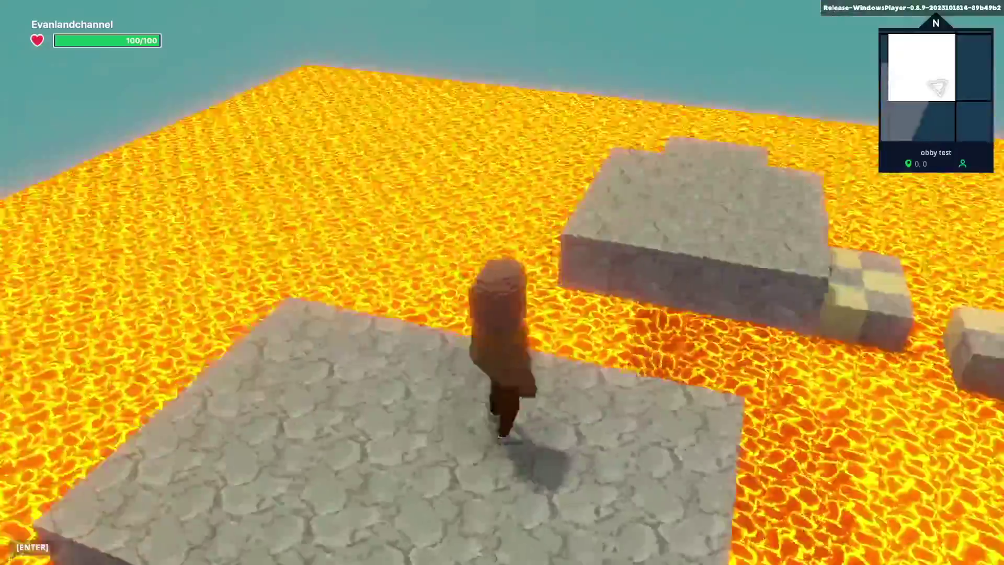
- Play-test the jump from the raised stone platform to the sand tower and climb it to the brick structure
key("s")
key("w")
key("a")
key("s")
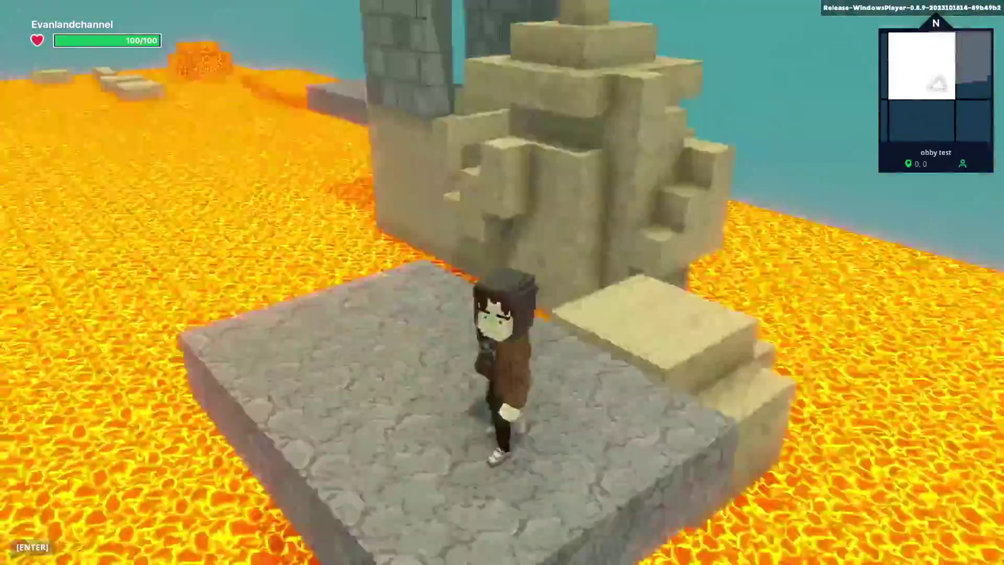
key("space")
key("w")
key("w")
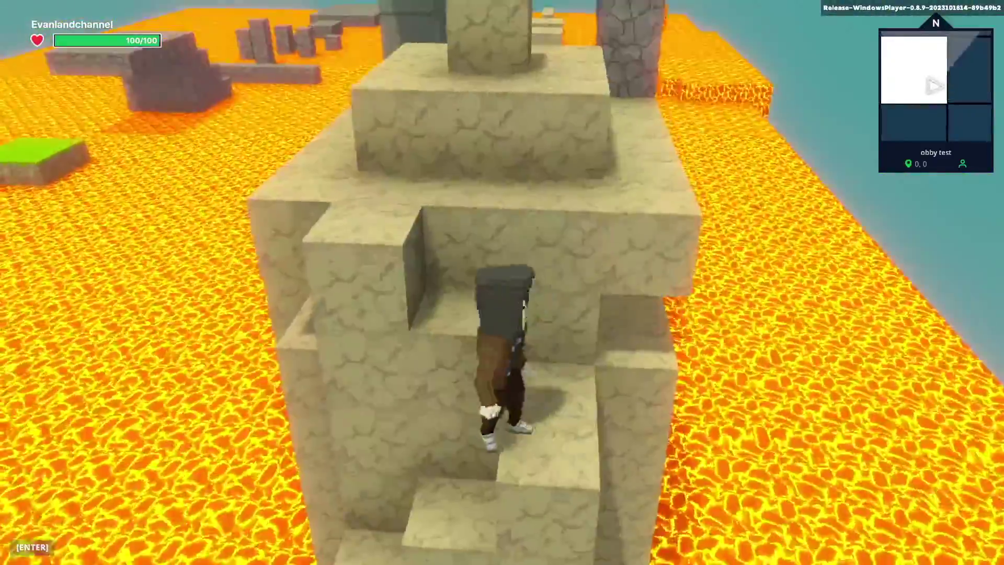
key("w")
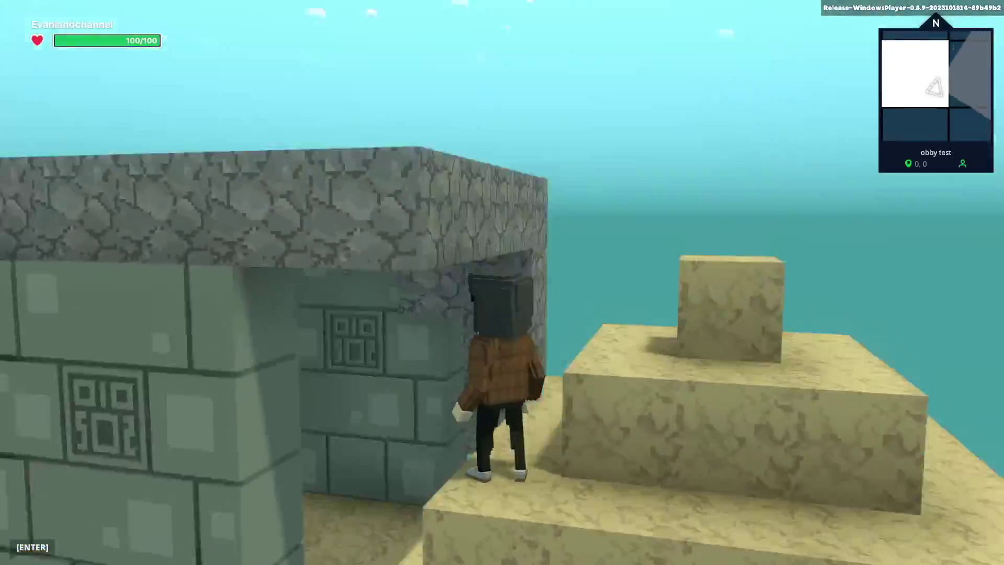
key("w")
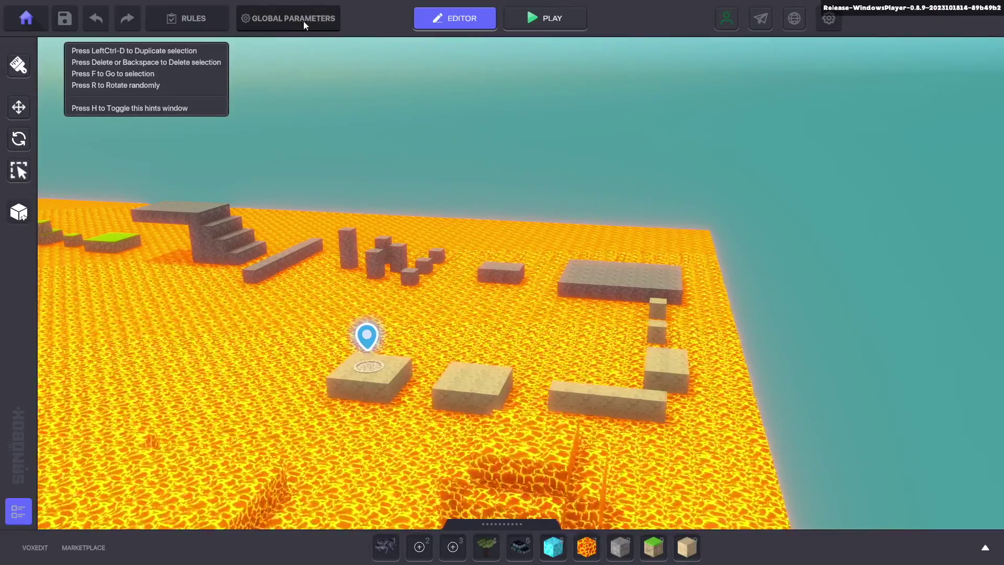
- Set the experience's ambience lighting to Desert in the Global Parameters
left_click(302, 22)
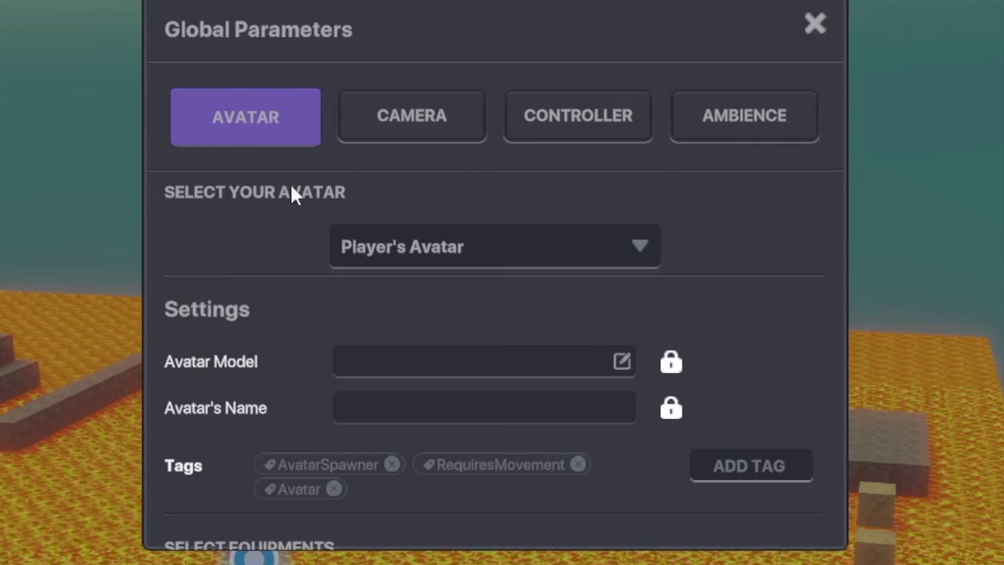
scroll(314, 312, "down", 4)
scroll(335, 355, "up", 4)
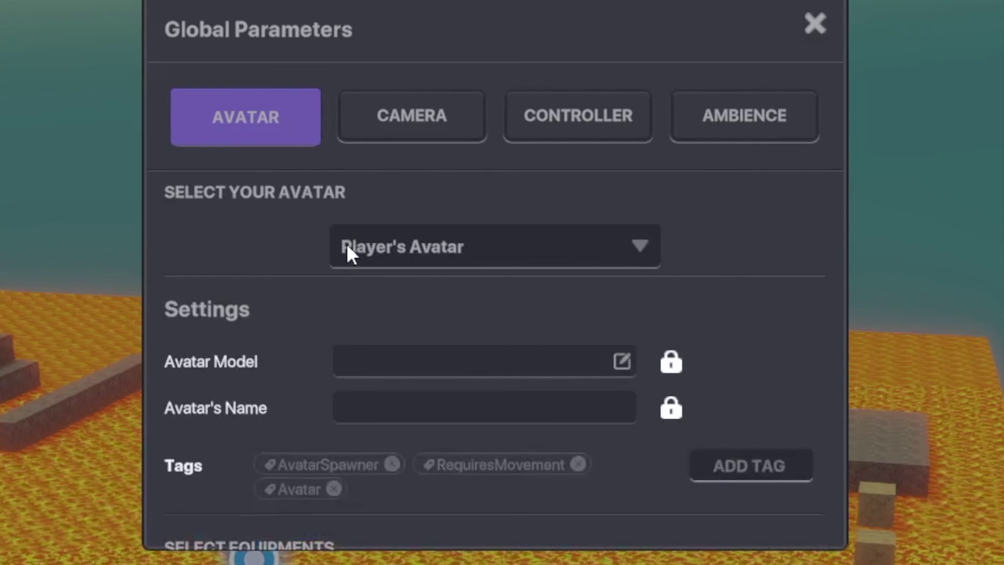
left_click(412, 115)
left_click(512, 215)
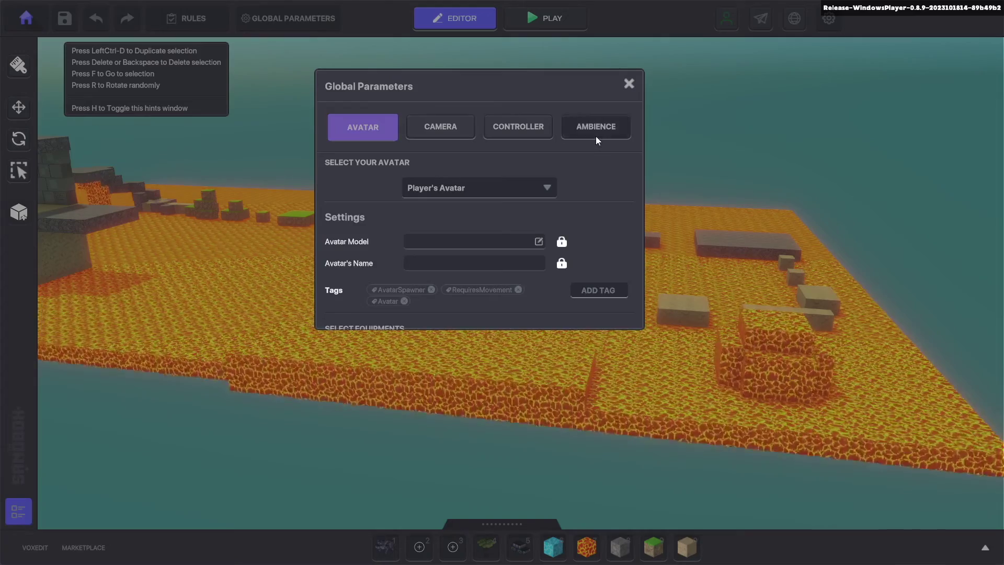
left_click(595, 133)
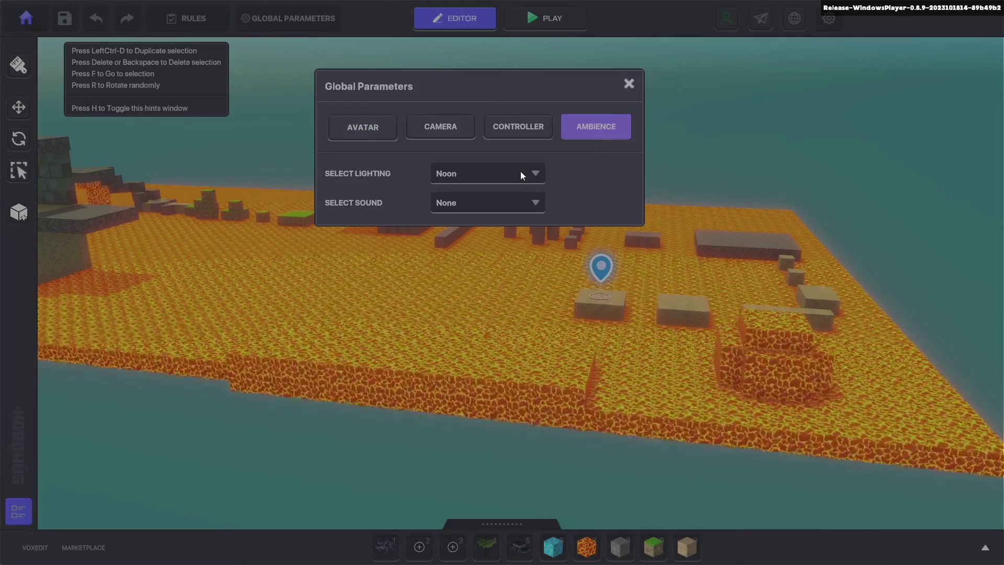
left_click(521, 174)
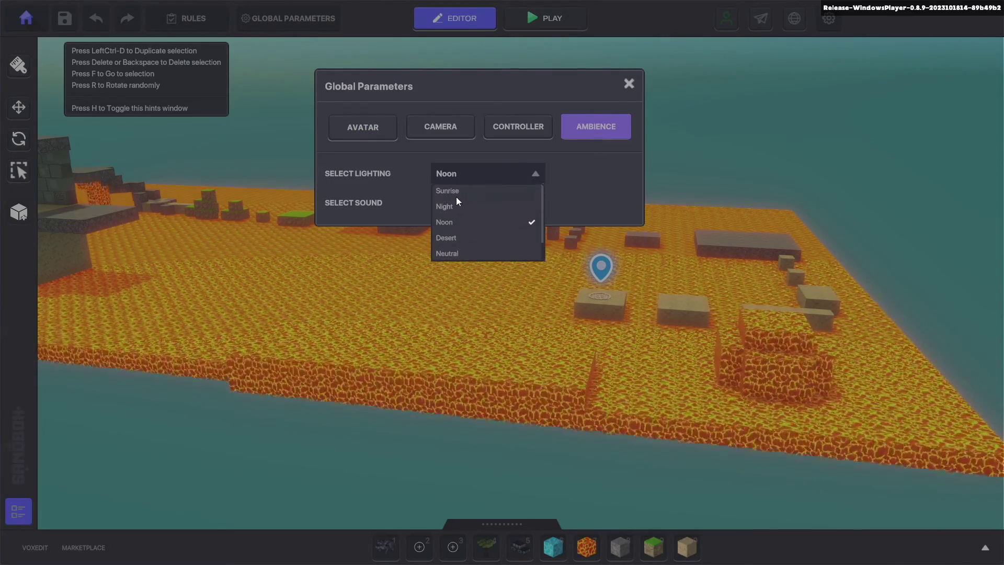
scroll(447, 239, "down", 2)
left_click(444, 208)
- Browse the music tracks available as the ambience sound
left_click(435, 196)
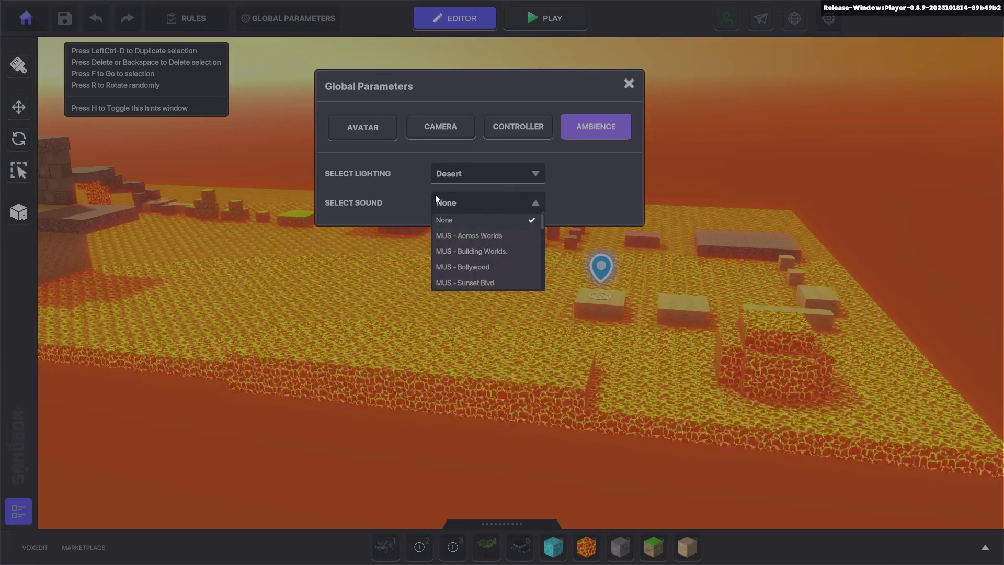
scroll(462, 216, "down", 2)
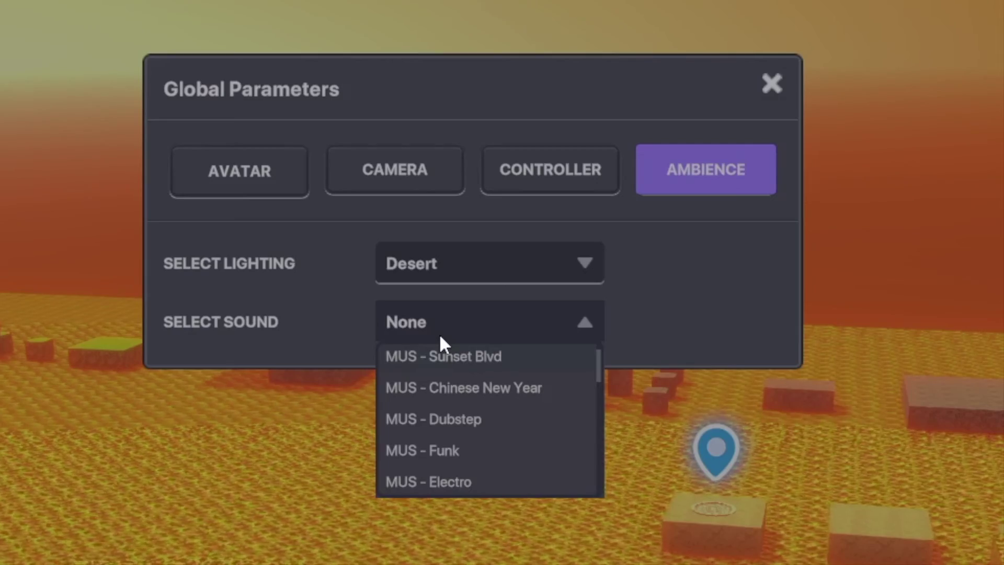
scroll(470, 227, "down", 3)
scroll(471, 471, "down", 5)
scroll(510, 386, "up", 10)
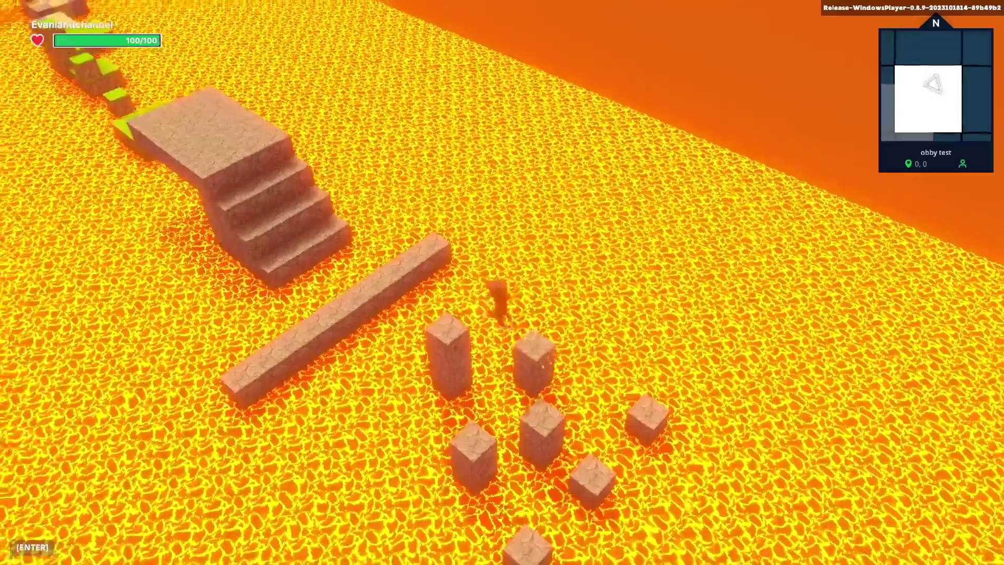
- Play-test the course under the Desert lighting, from the pillars over the stairs to the small grass blocks
key("w")
key("space")
key("space")
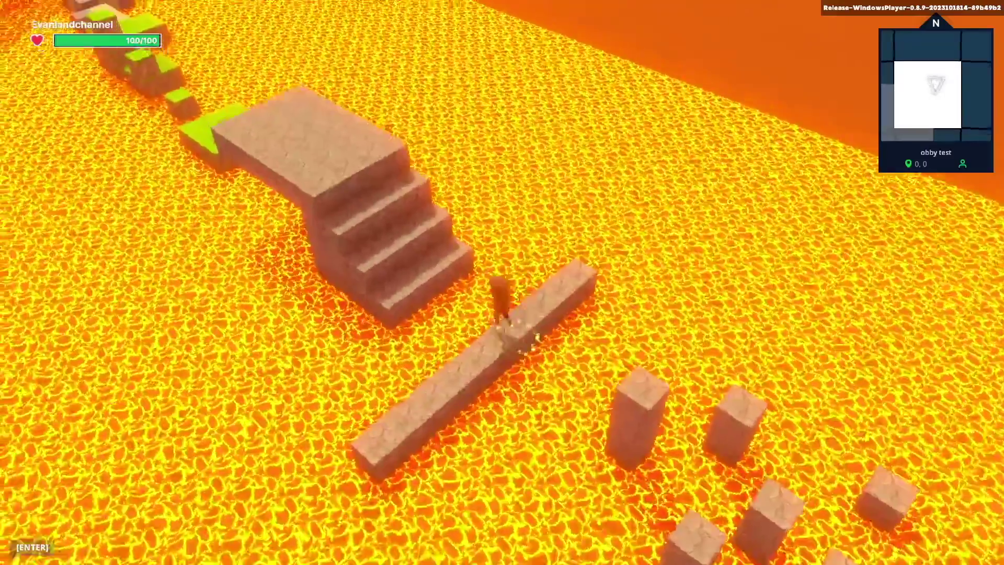
key("w")
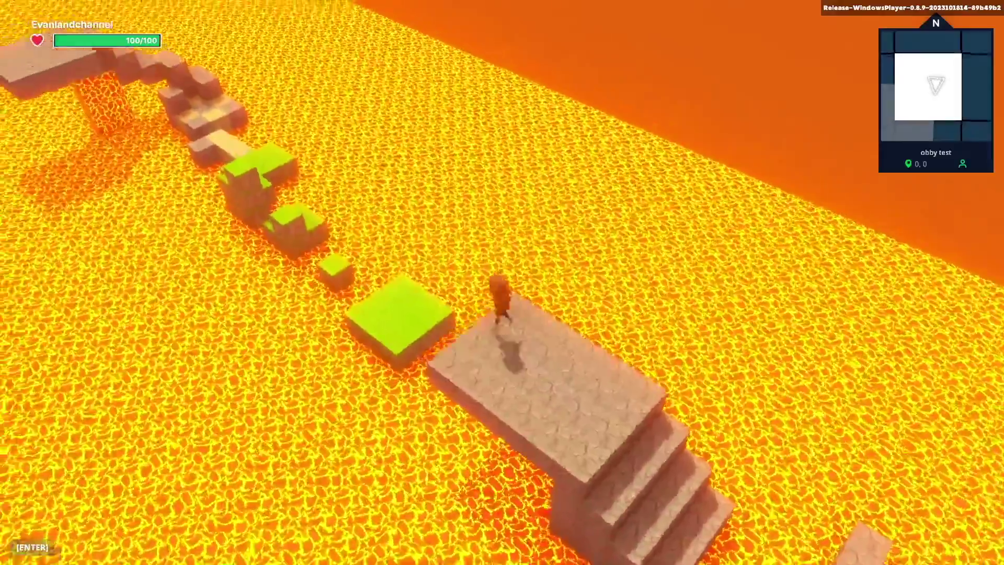
key("space")
key("w")
key("a")
key("space")
key("space")
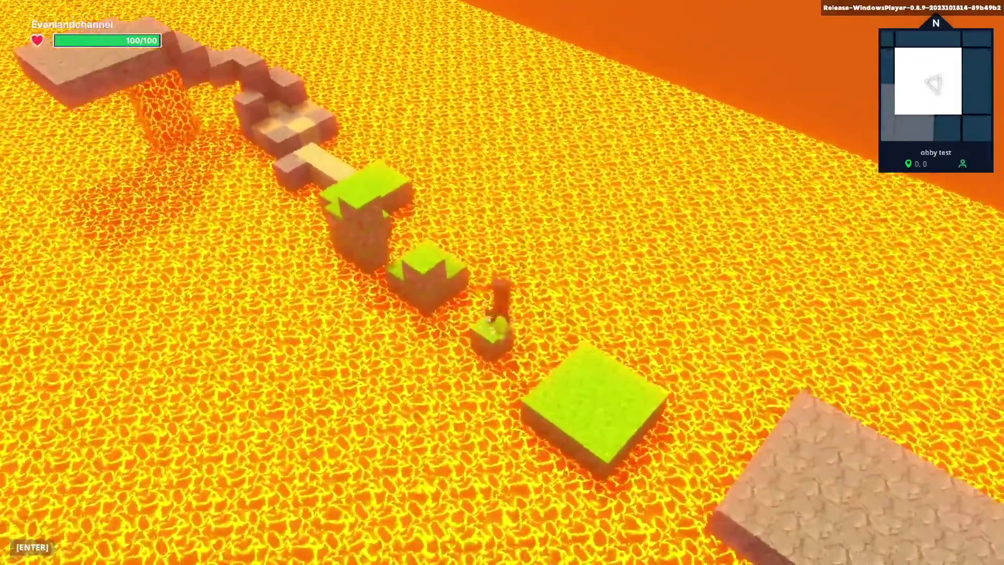
key("w")
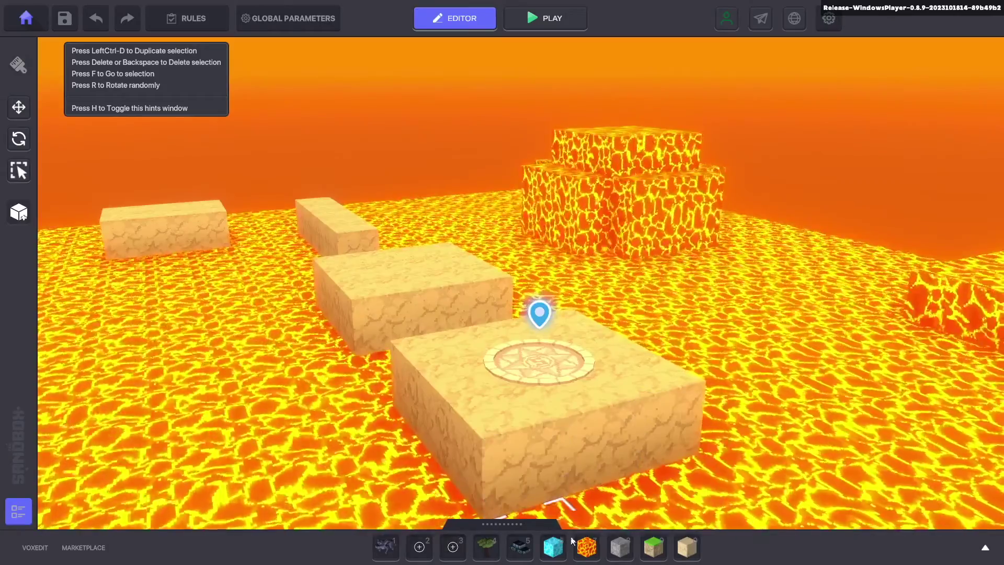
- Enlarge the spawn platform around the spawn point with additional Sand blocks
left_click(690, 548)
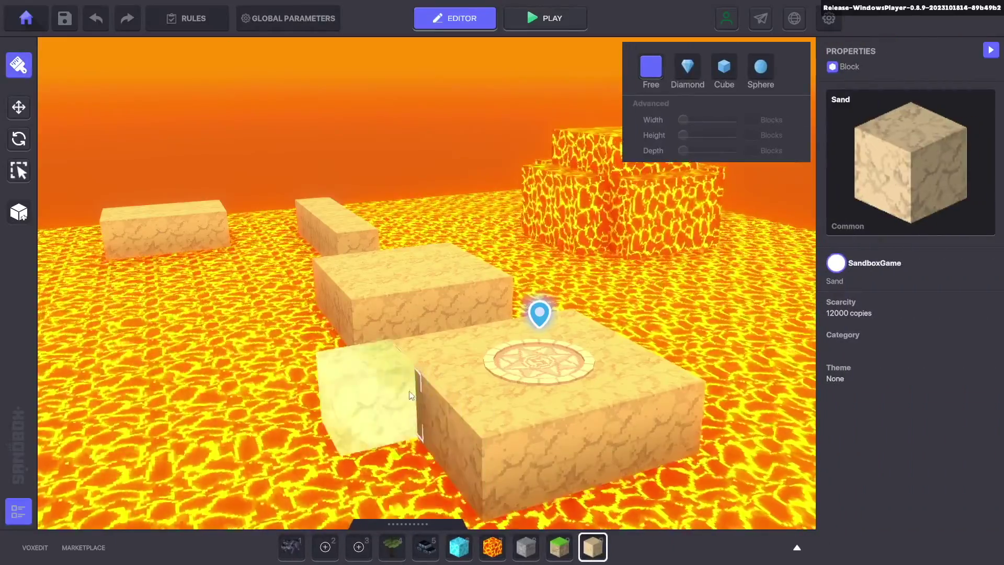
mouse_move(697, 454)
left_mouse_down()
mouse_move(612, 473)
mouse_move(473, 478)
left_mouse_up()
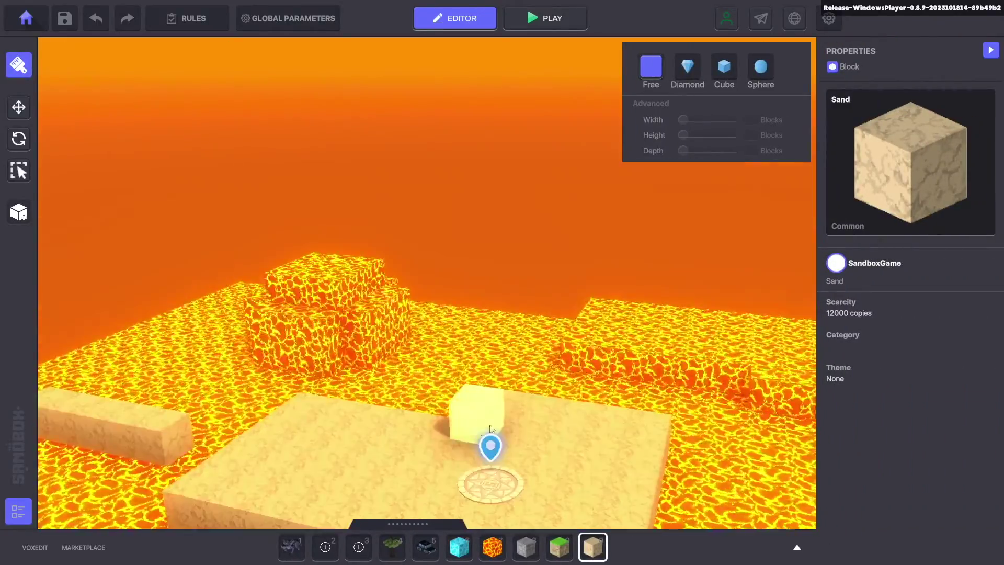
right_click_drag(490, 429, 467, 495)
middle_click_drag(465, 490, 476, 455)
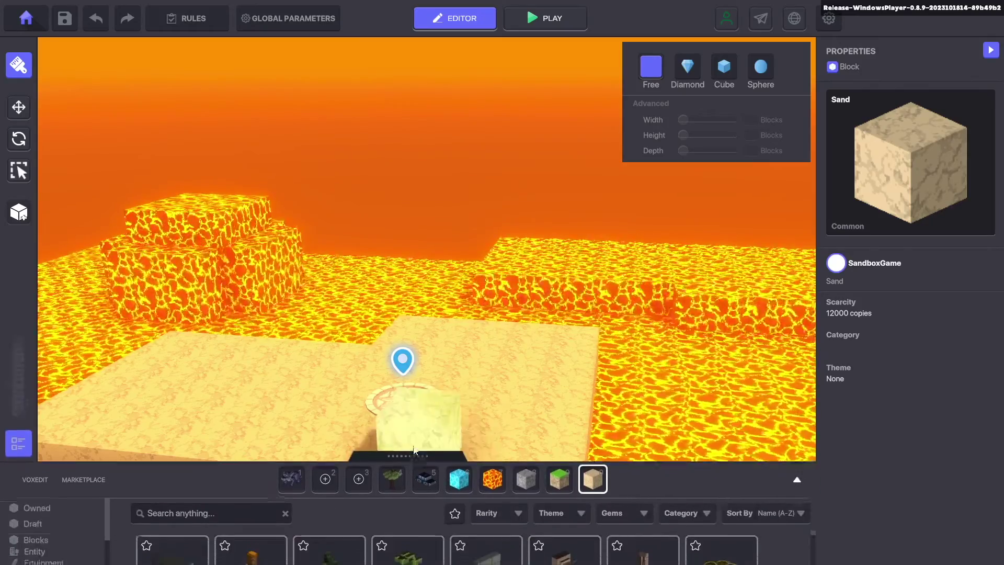
- Place the Adventurer Jet entity from the asset library on the enlarged sand platform behind the spawn point
left_click(413, 452)
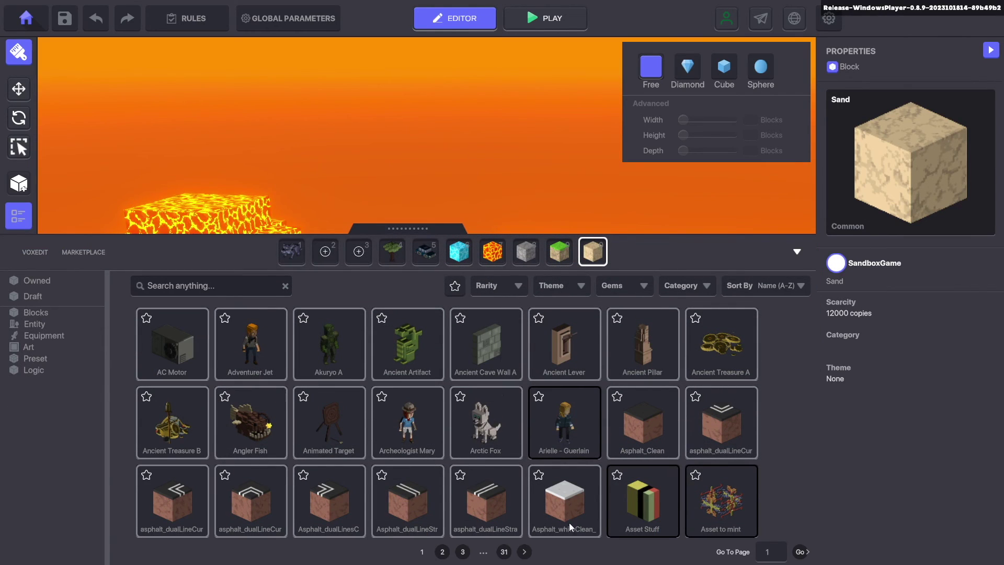
left_click(263, 337)
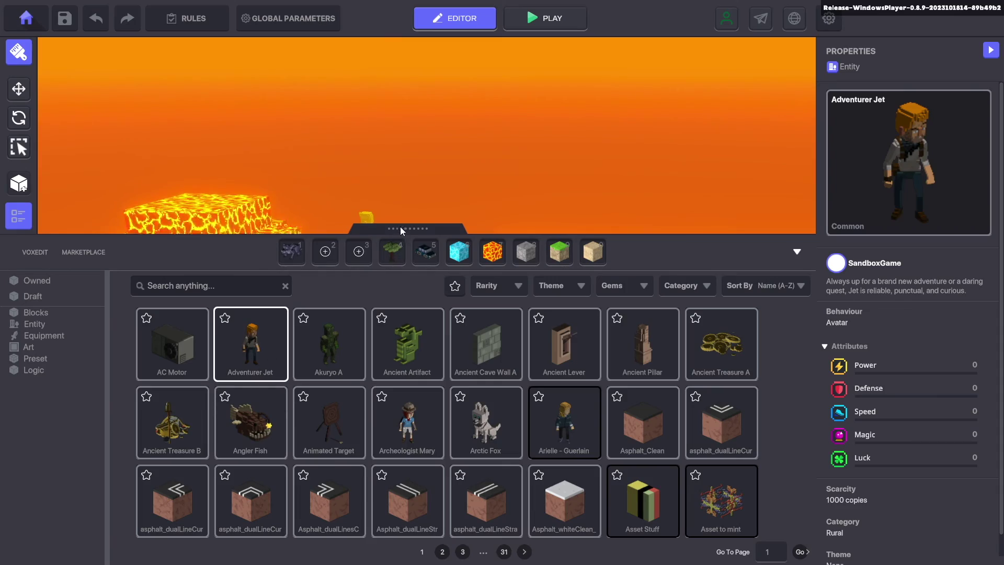
left_click_drag(400, 227, 377, 527)
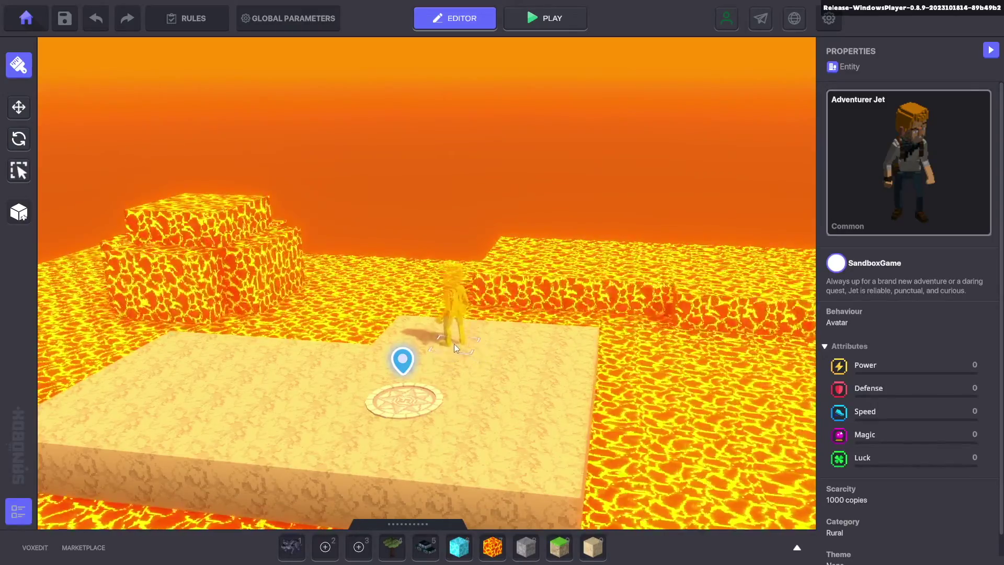
left_click(454, 344)
key("w")
key("a")
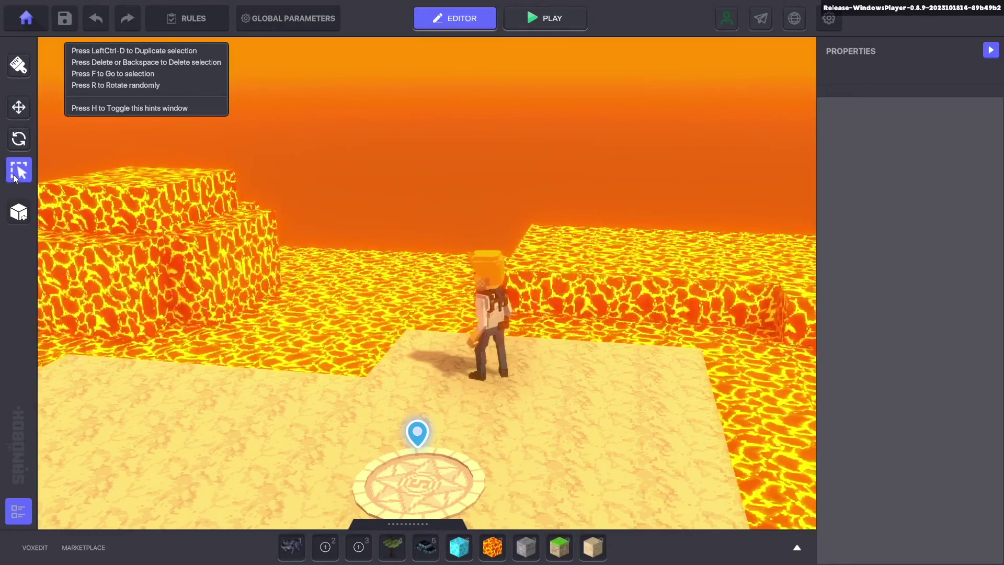
- Rotate Adventurer Jet to face the spawn point and check the character in play mode
left_click(494, 290)
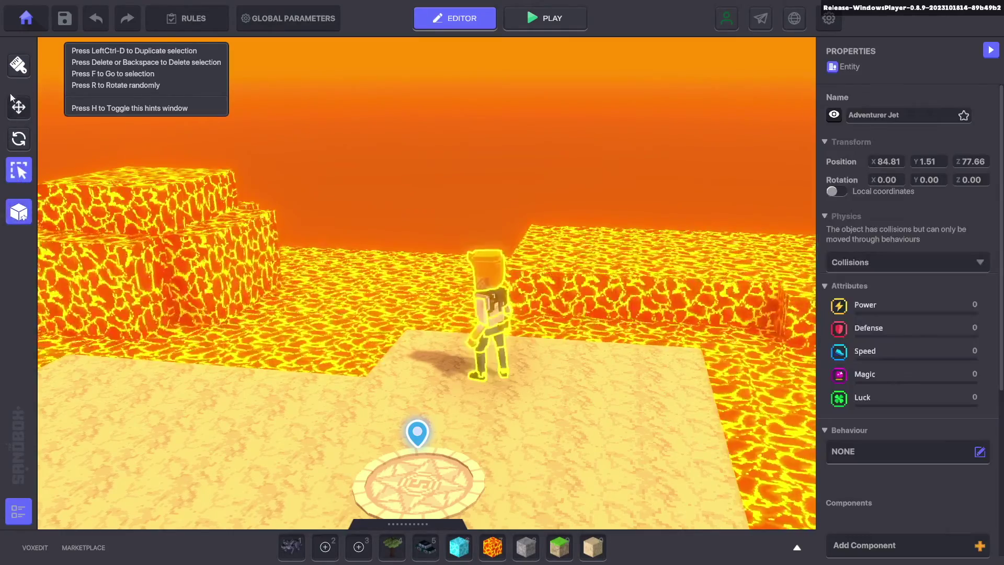
left_click(19, 139)
left_click_drag(513, 405, 702, 380)
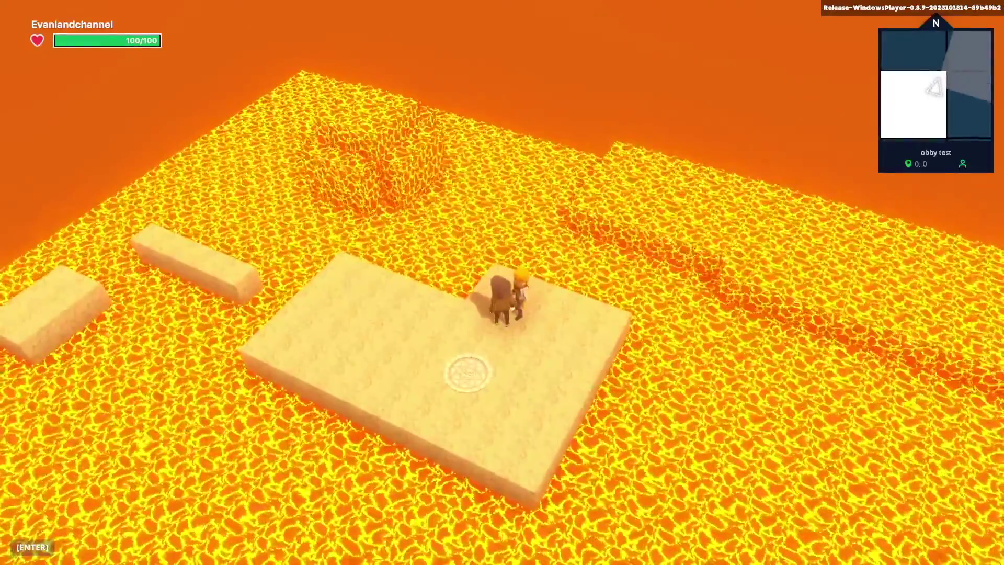
key("s")
key("a")
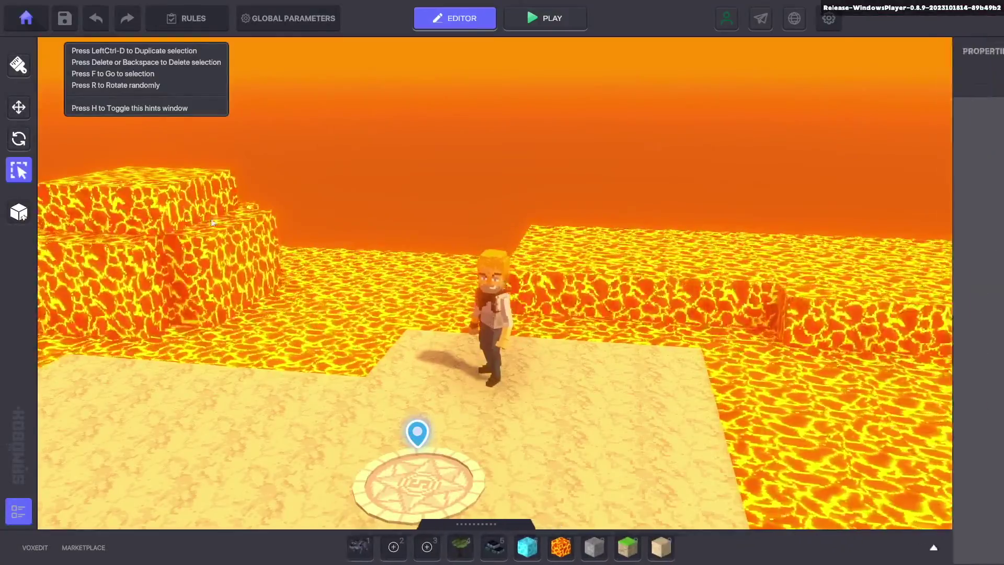
- Assign the Asker behaviour to the character standing behind the spawn point
left_click(481, 299)
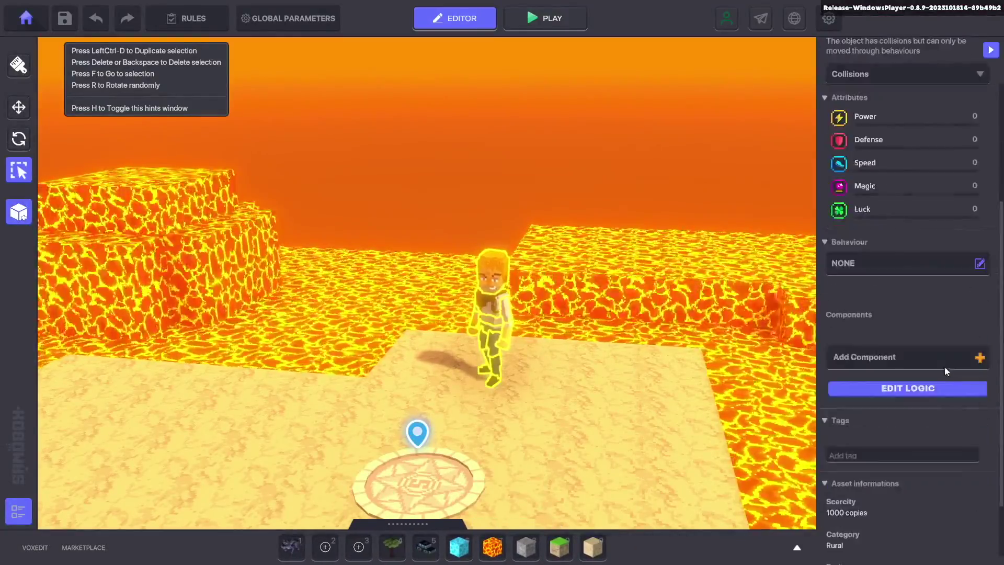
scroll(945, 368, "down", 2)
scroll(933, 348, "up", 5)
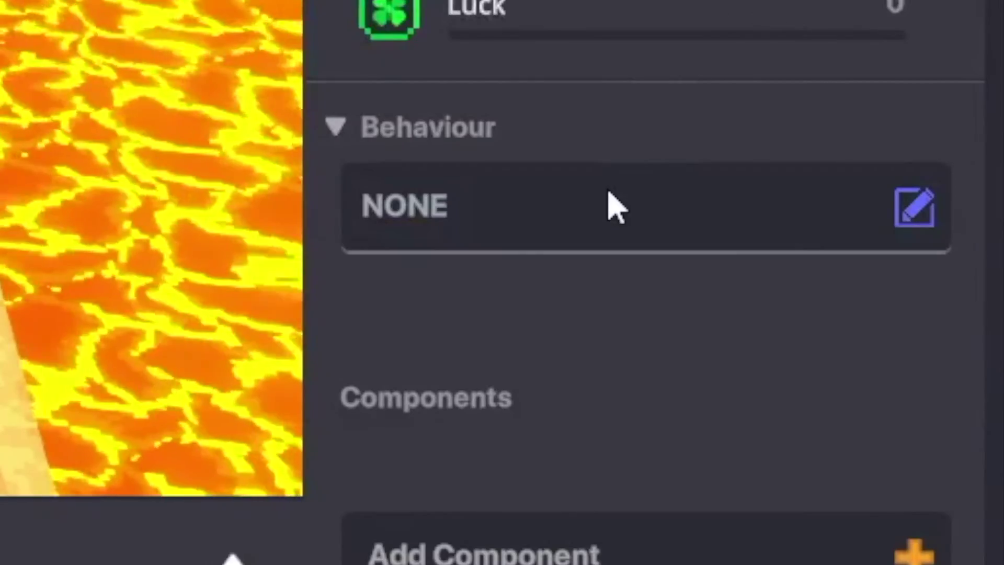
left_click(612, 207)
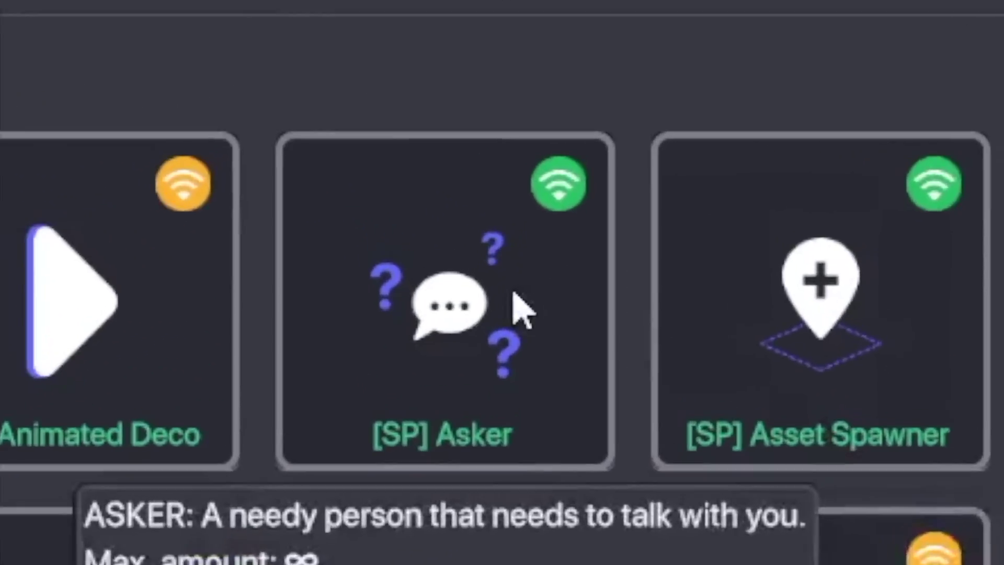
left_click(555, 266)
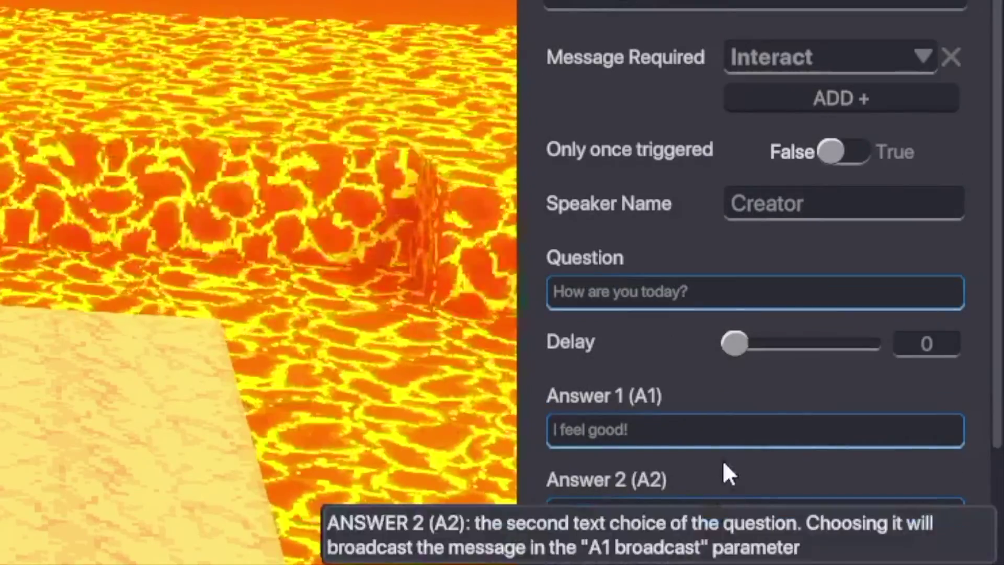
- Set the Asker's speaker name to Evanlandchannel
mouse_move(747, 392)
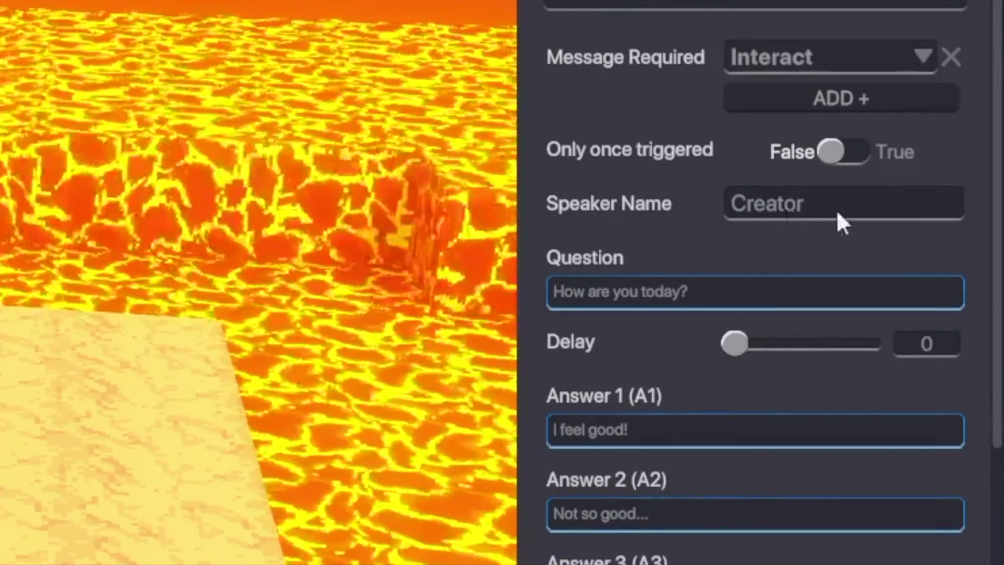
scroll(746, 200, "down", 1)
left_click(853, 197)
left_click(854, 199)
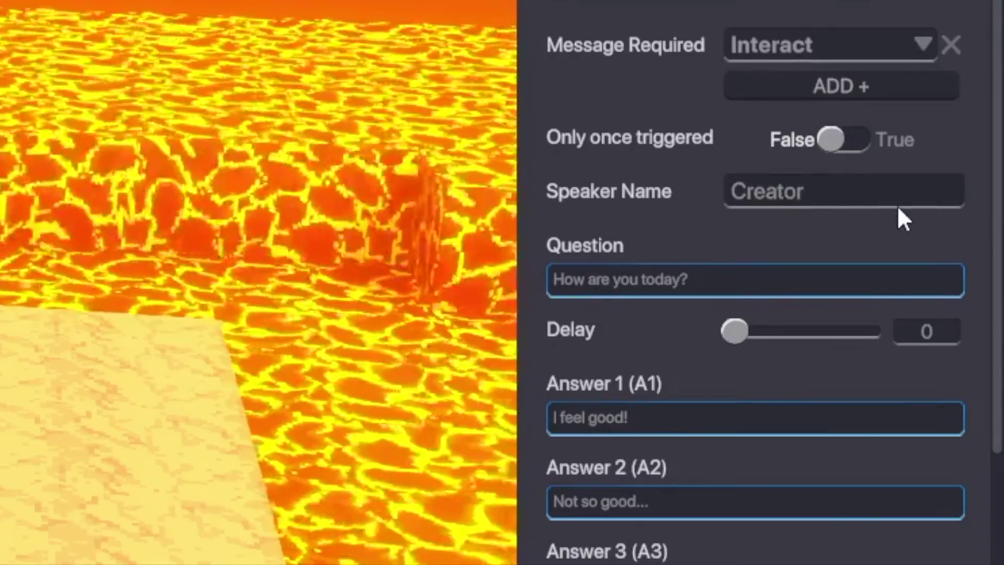
key("BackSpace")
key("BackSpace")
key("BackSpace")
key("BackSpace")
key("BackSpace")
key("BackSpace")
key("BackSpace")
type("Evanla")
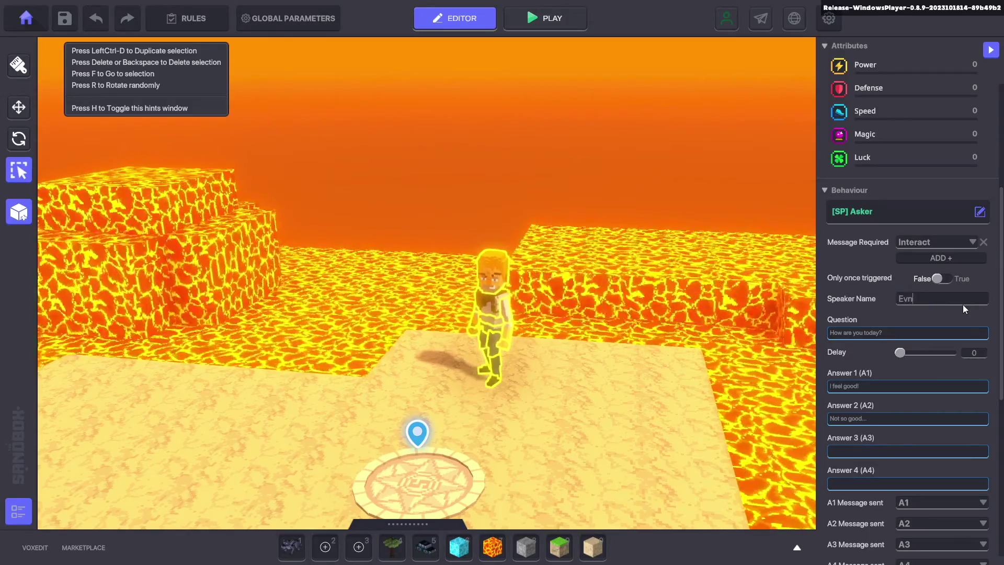
type("ndchannel")
- Set the question "I've been stranded here forever! Please help me escape this lava ocean!" with answers "Ok! I'll help you" and "No.... I'm too scared"
left_click(905, 332)
type("I've been")
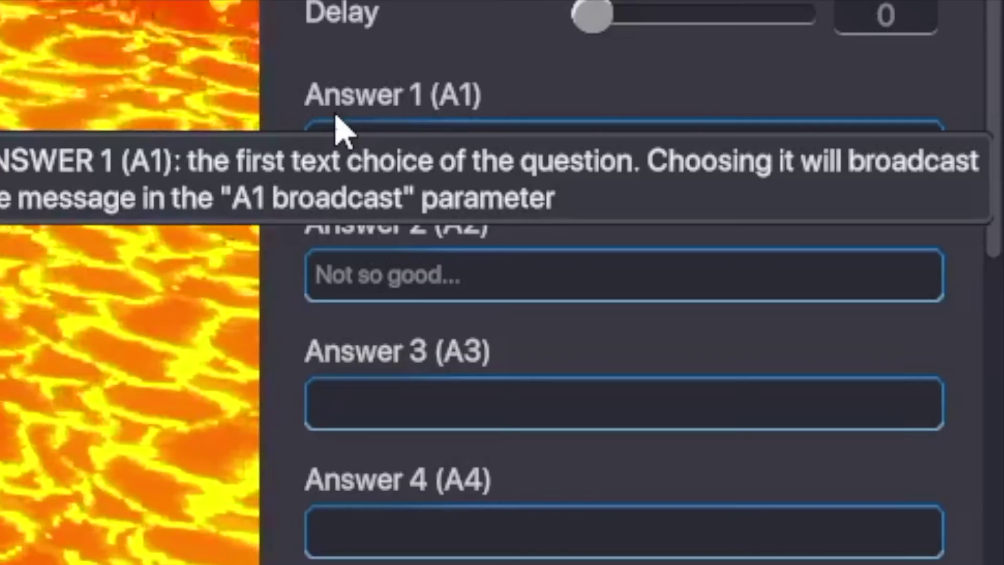
key("BackSpace")
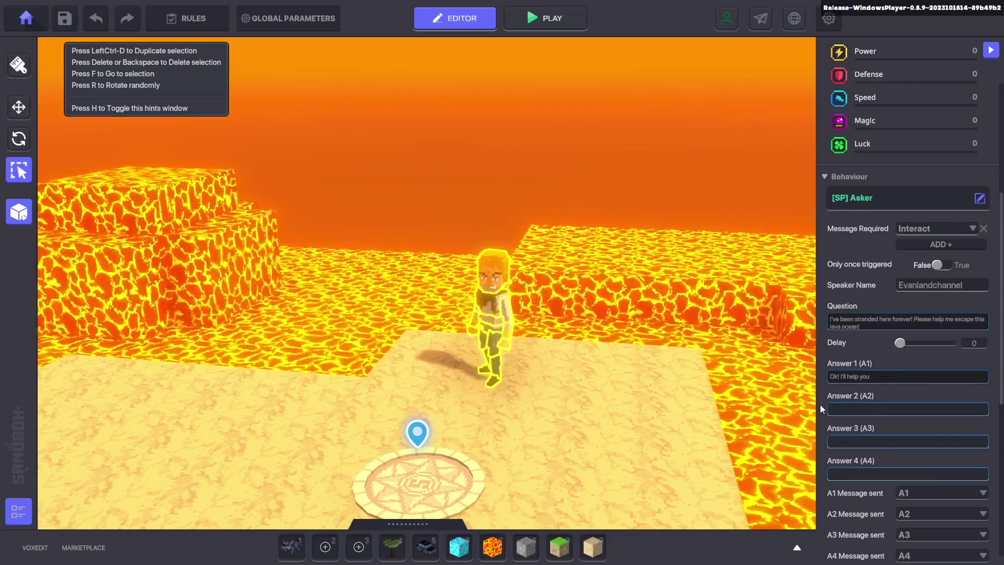
type("N")
type("o.... I'm to")
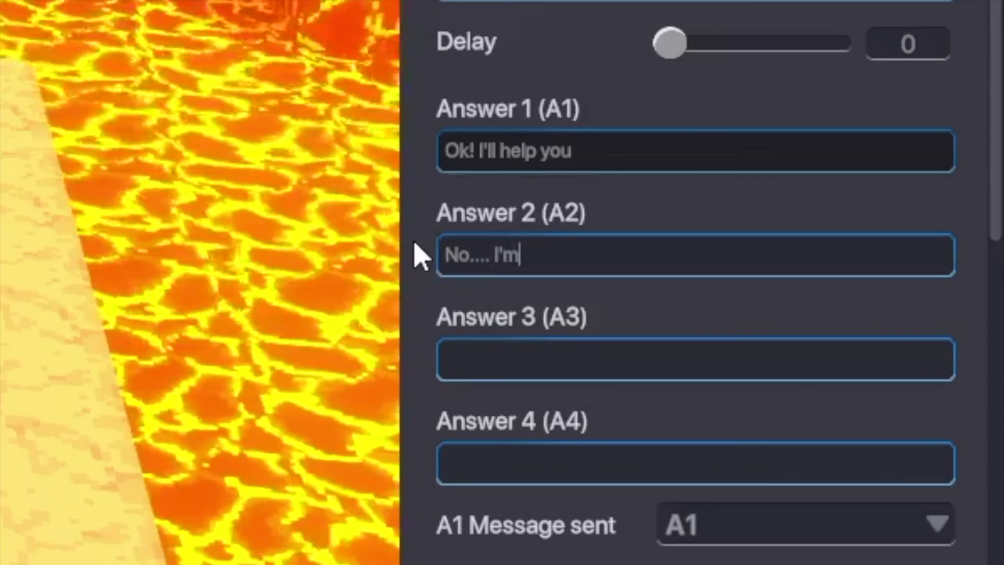
type("o sca")
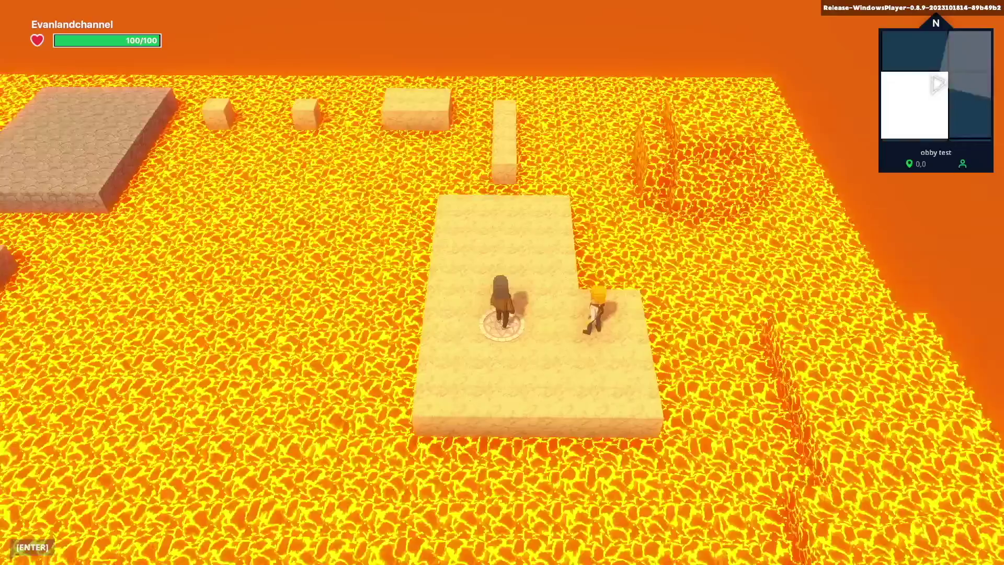
- Play-test the dialogue by talking to the character and choosing "Ok! I'll help you"
key("w")
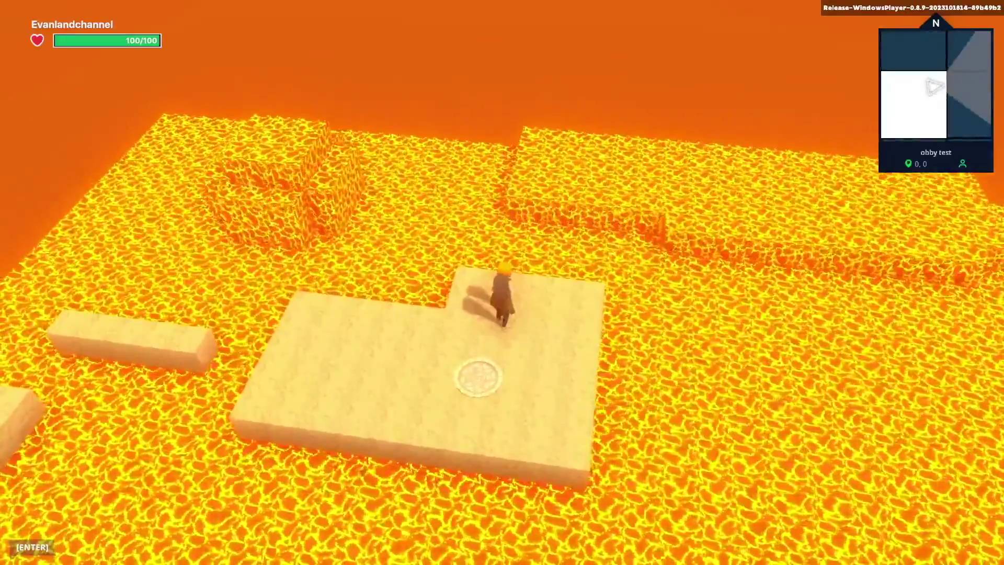
key("e")
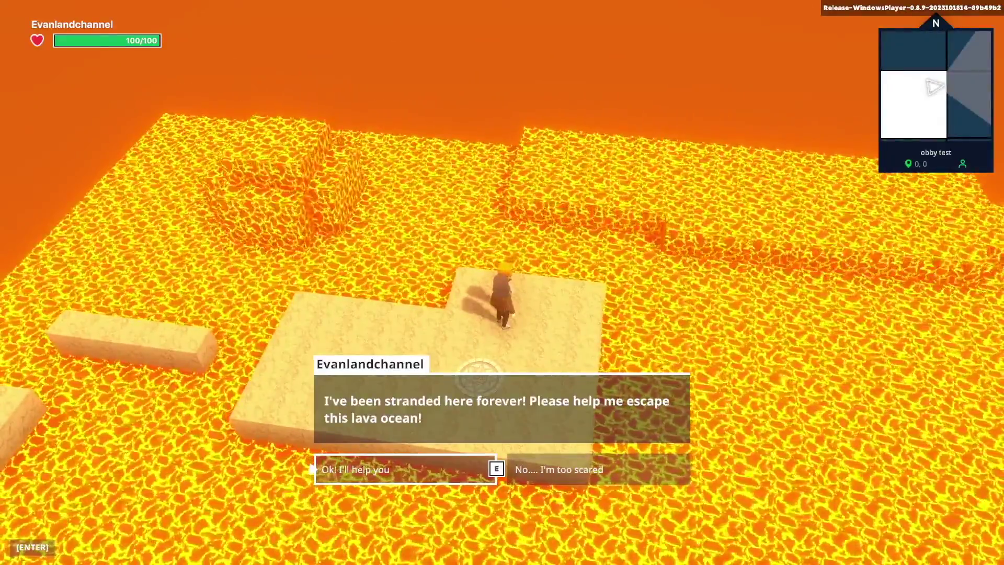
key("d")
key("a")
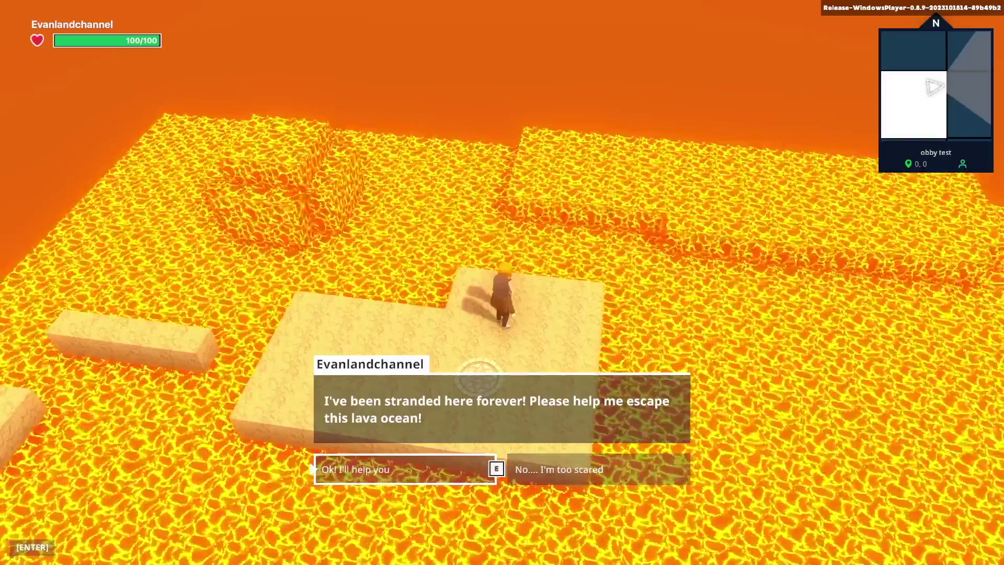
key("e")
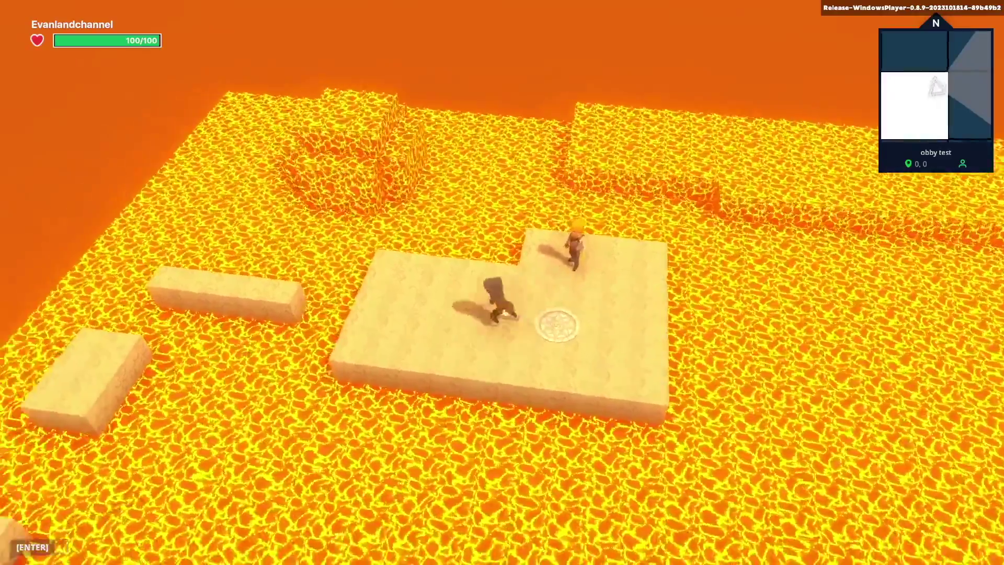
key("a")
key("space")
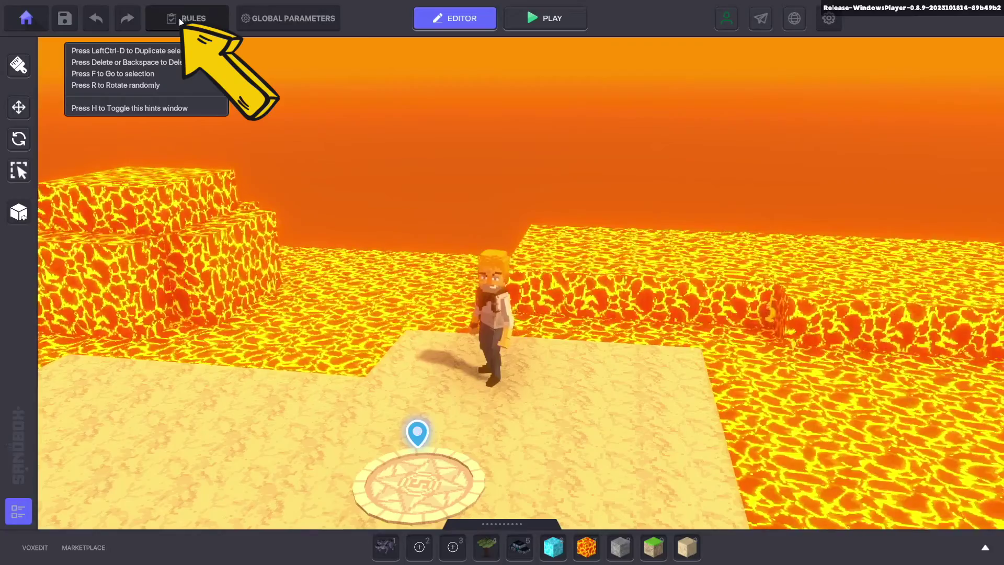
- Add a quest in the game rules named "ESCAPE LAVA" with the description "Escape the lava!"
left_click(179, 18)
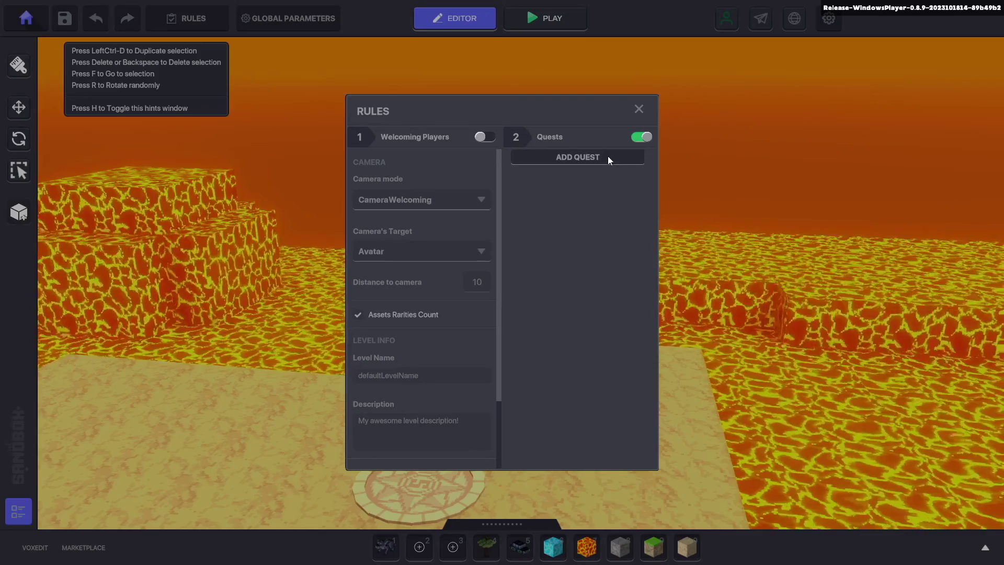
left_click(434, 285)
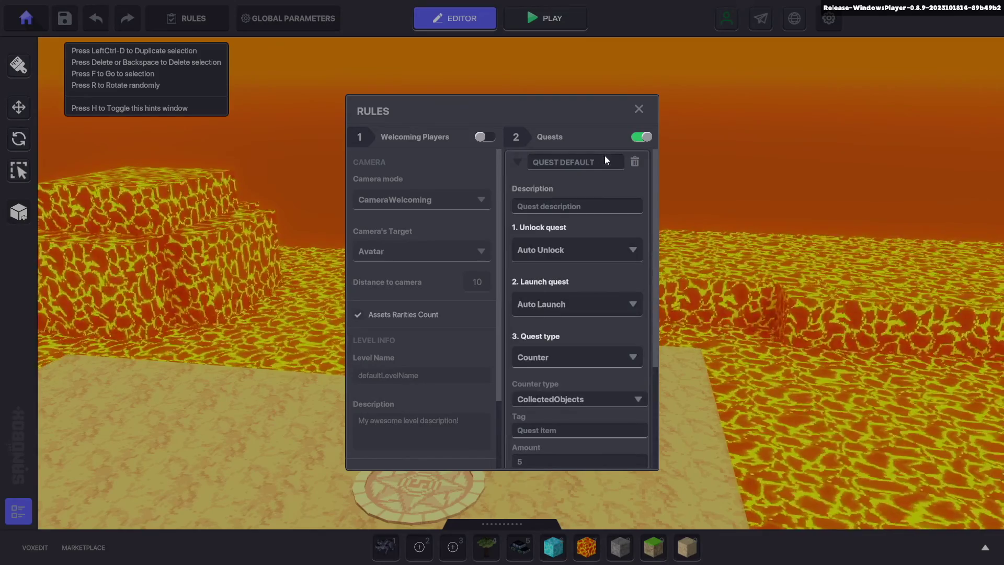
left_click(641, 205)
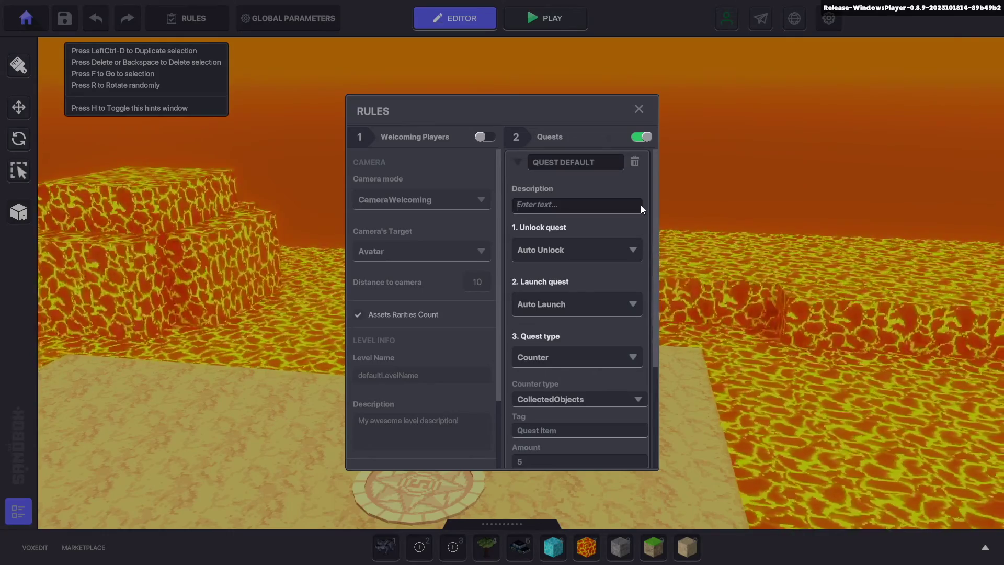
type("Escape the lava!")
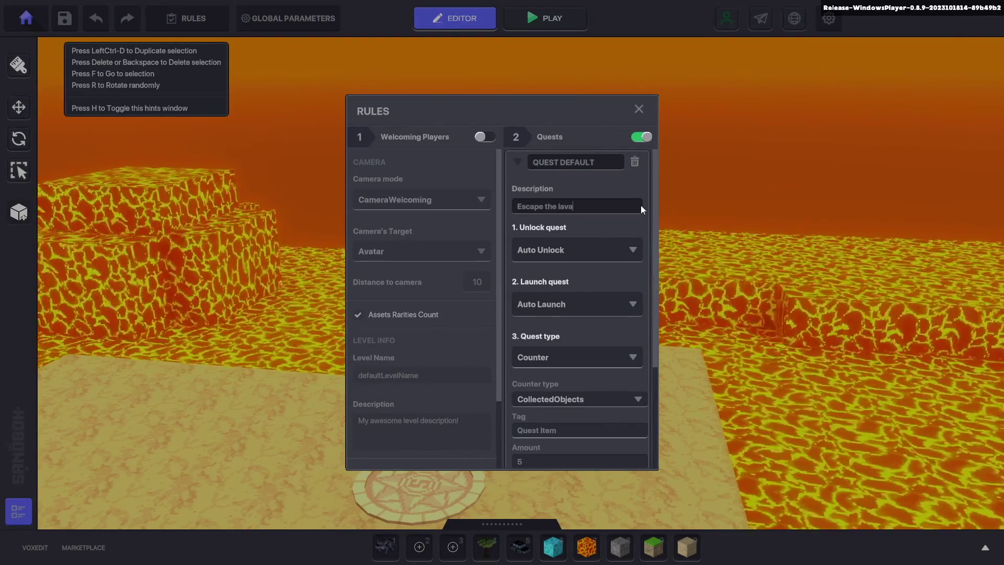
left_click(612, 161)
key("BackSpace")
type("ESCAPE LAVA")
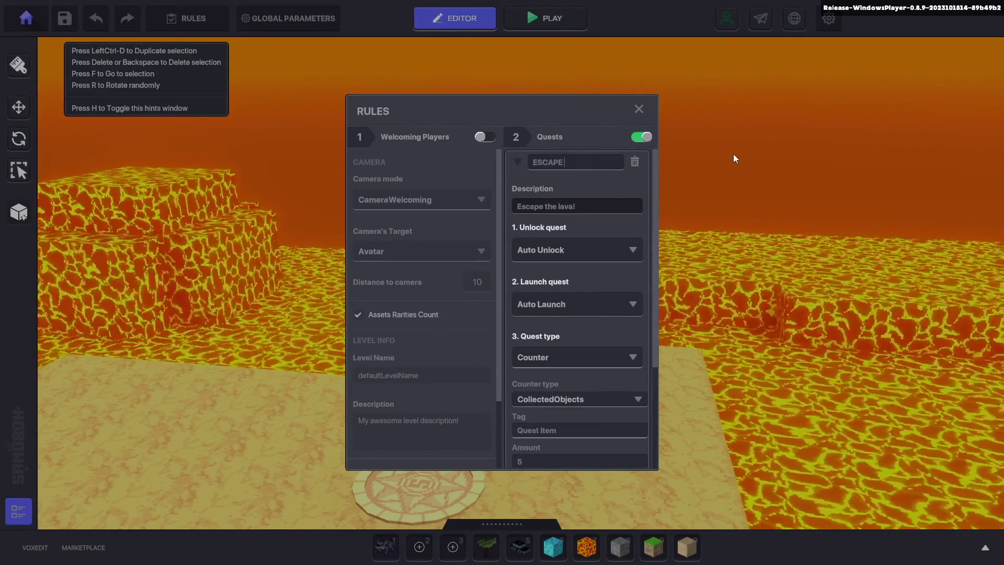
- Make the ESCAPE LAVA quest unlock on message A1 with quest type Wait For Message, and add another quest
left_click(572, 252)
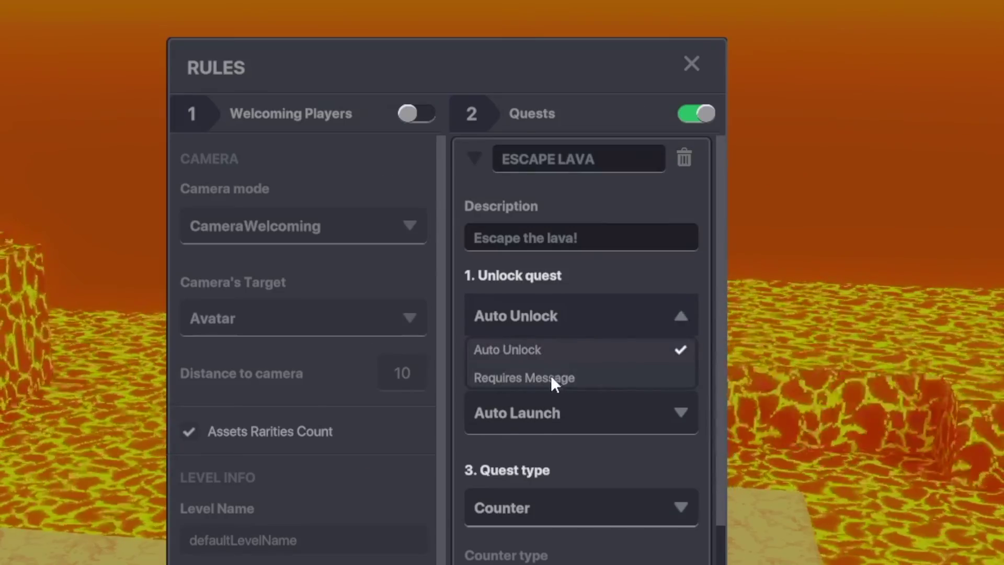
left_click(551, 375)
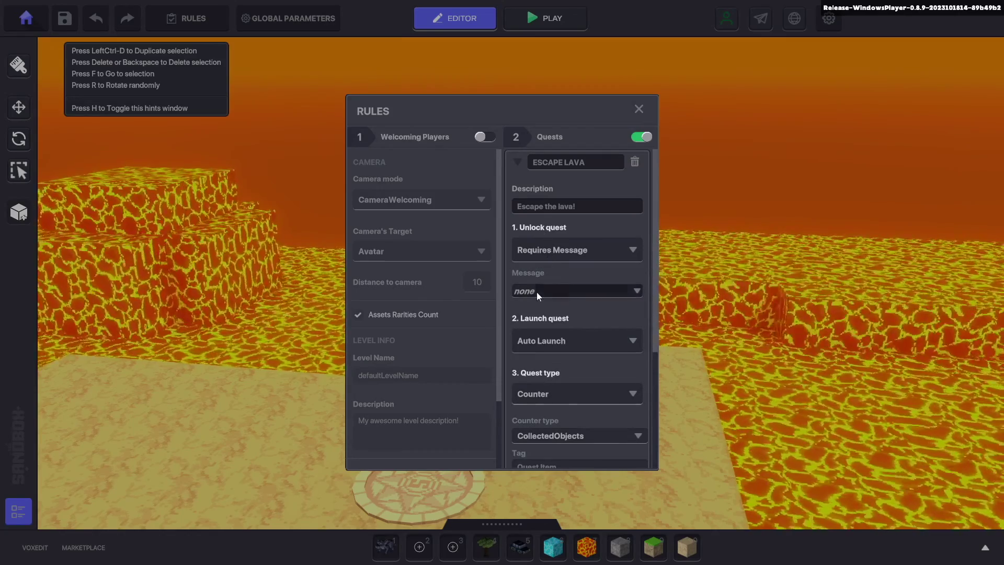
left_click(537, 292)
scroll(553, 337, "down", 2)
scroll(555, 343, "up", 2)
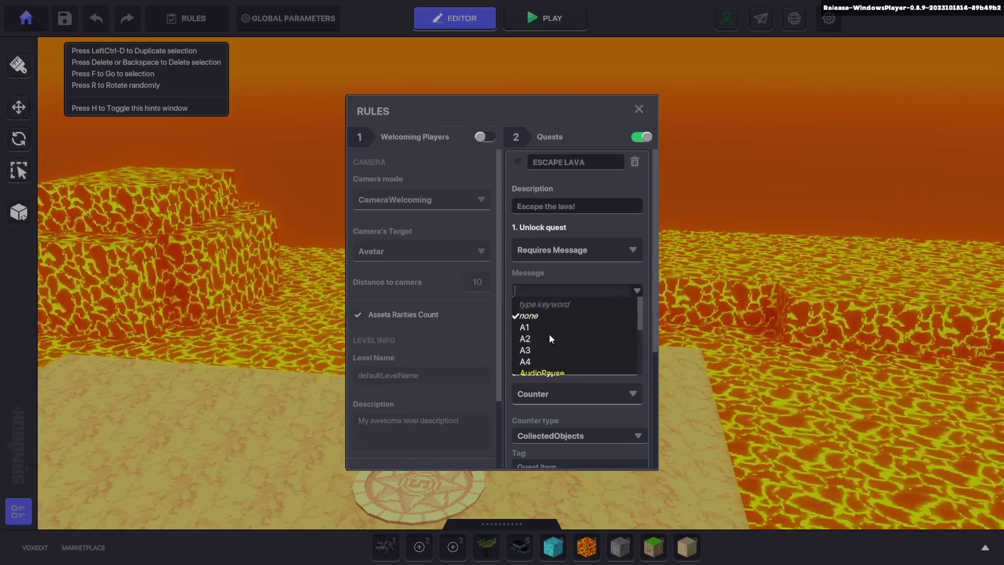
left_click(539, 327)
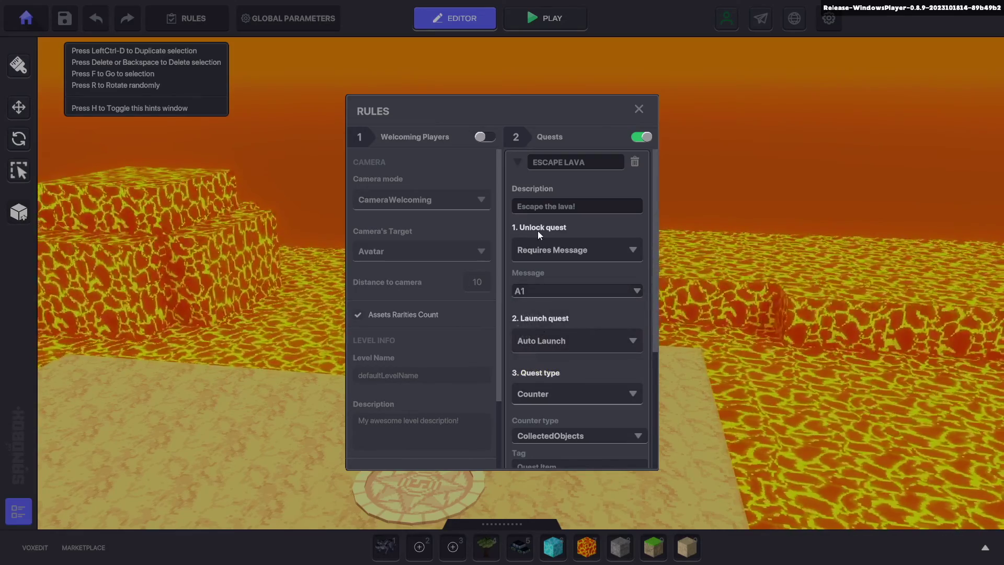
scroll(581, 445, "down", 10)
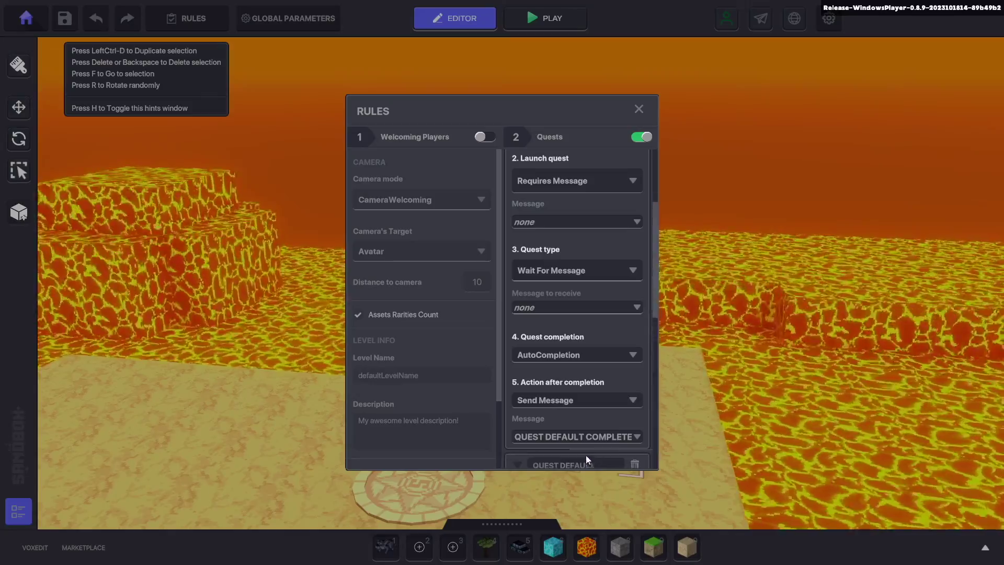
left_click(586, 455)
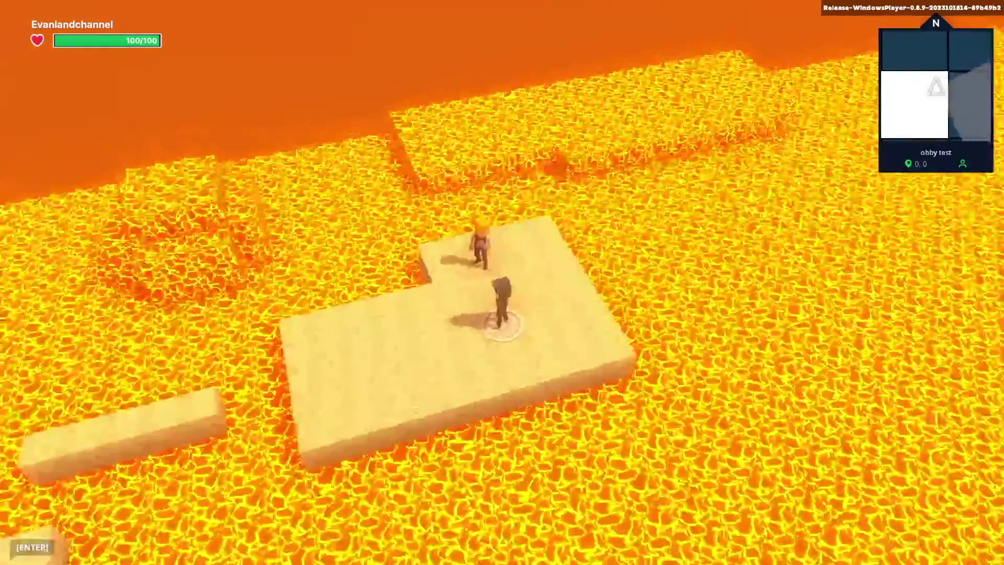
- Play-test the quest by accepting the character's request and running onto the first sand obstacles
key("w")
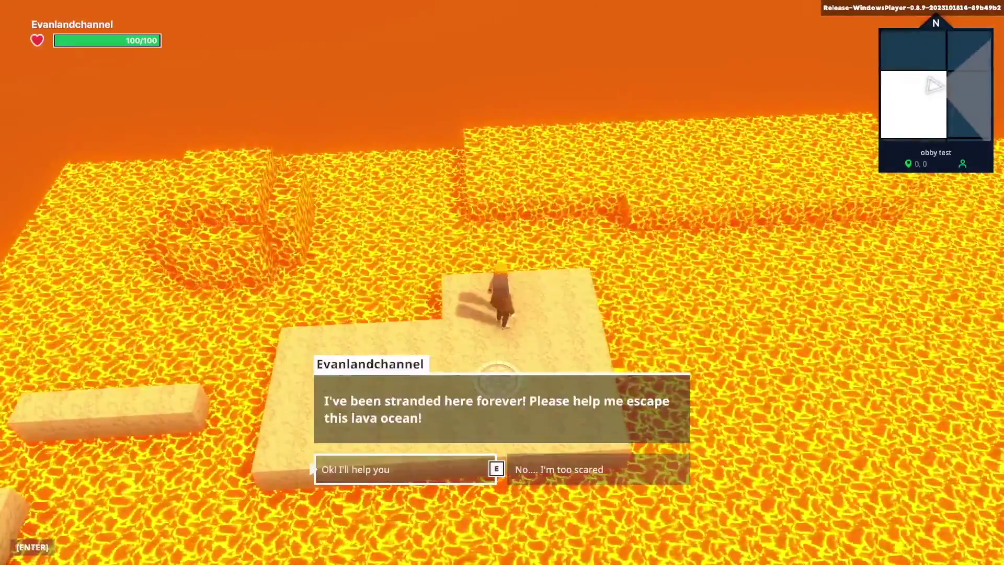
key("f")
key("s")
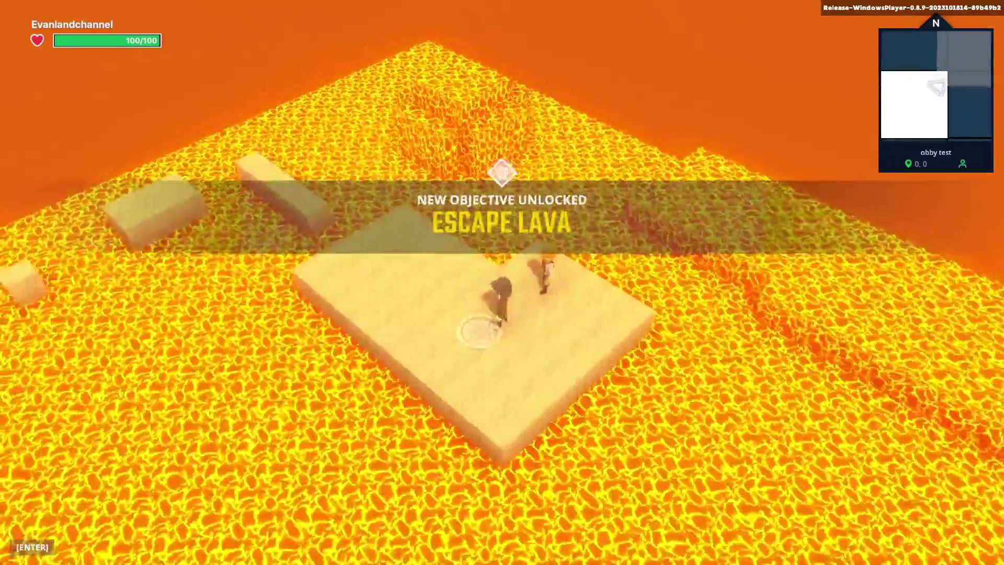
key("w")
key("a")
key("s")
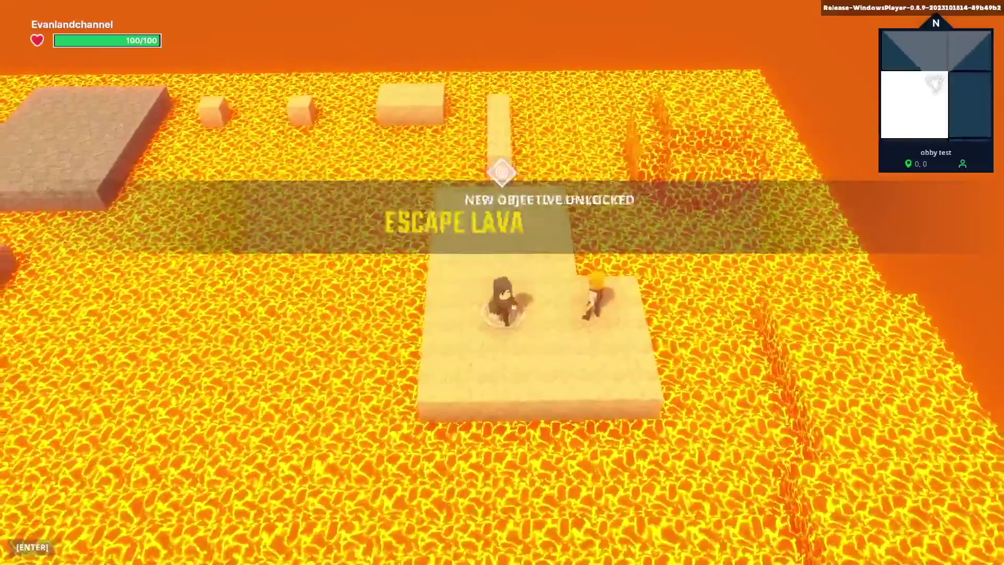
key("w")
key("w")
key("space")
key("space")
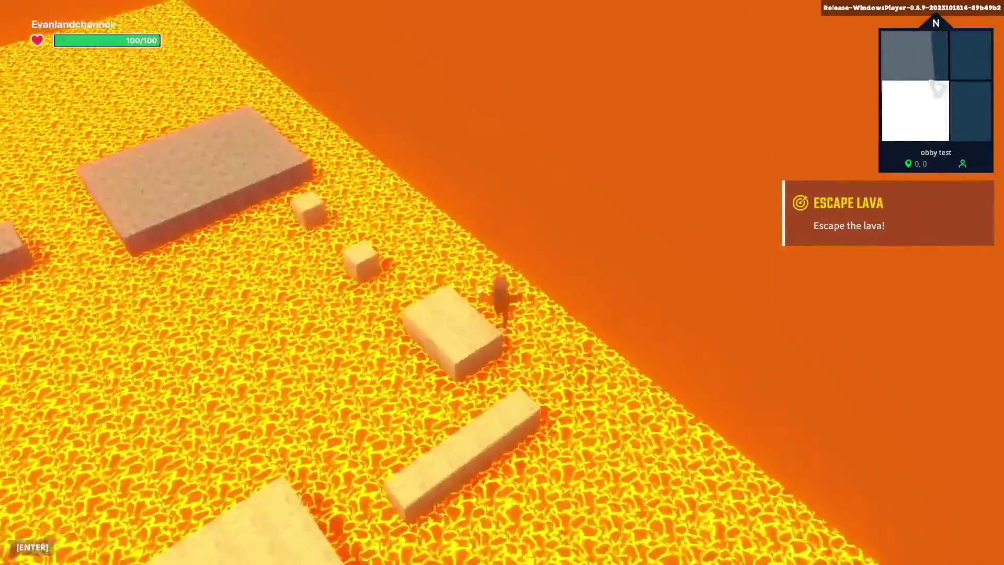
key("space")
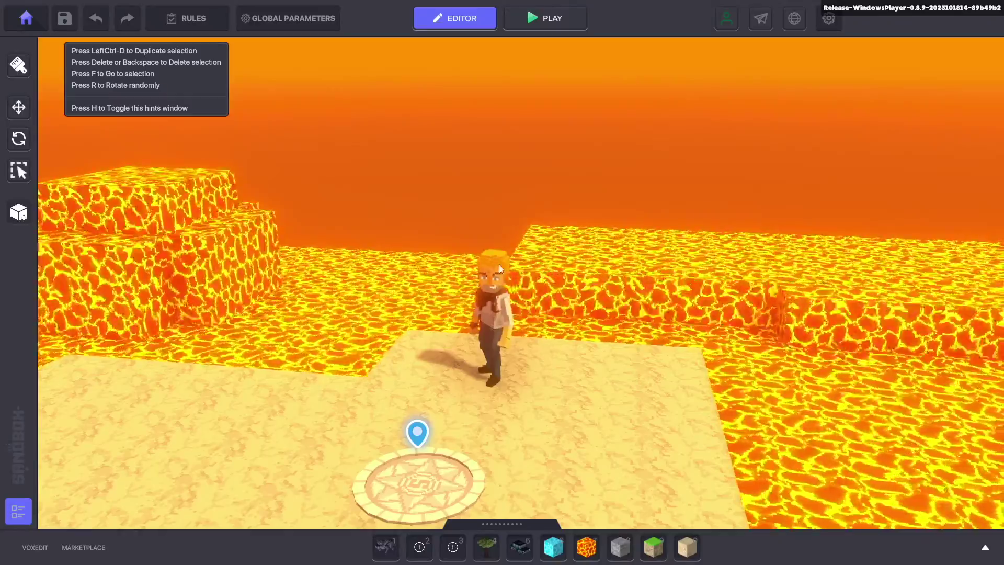
- Duplicate the Adventurer Jet character, move the copy to the grass platform at the end of the course, and rotate it about the vertical axis
left_click(19, 170)
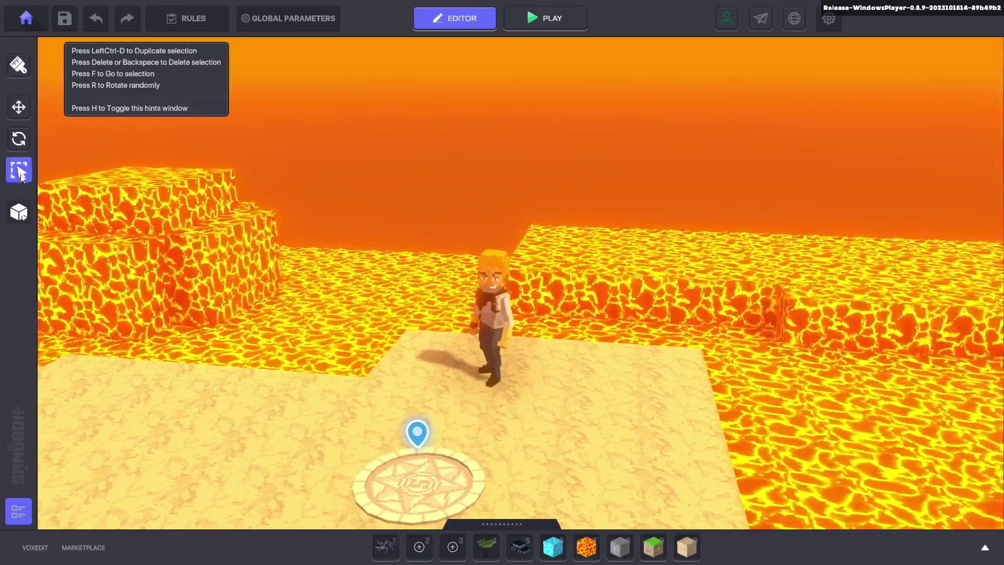
scroll(498, 238, "down", 8)
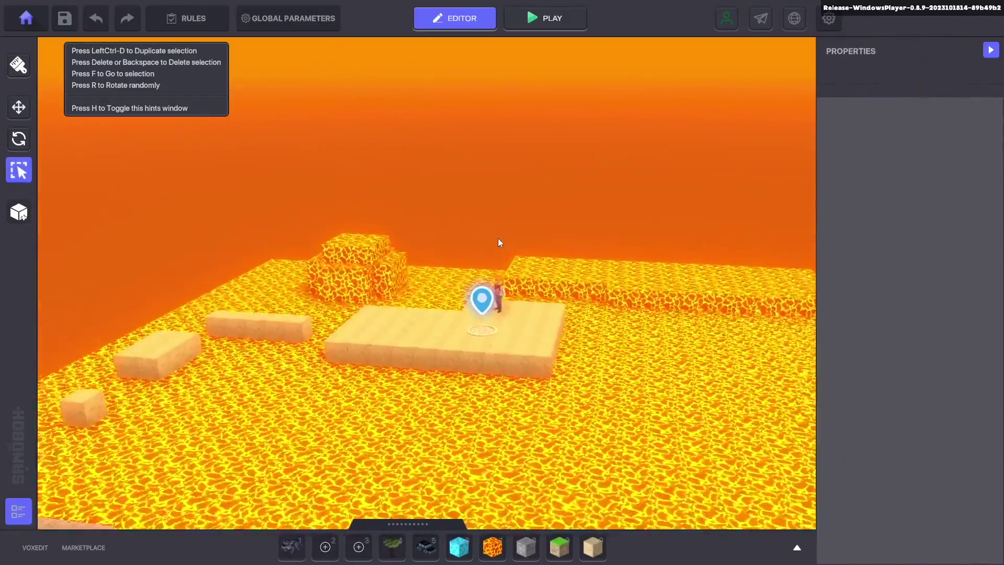
scroll(498, 238, "up", 2)
left_click(497, 298)
left_click(20, 108)
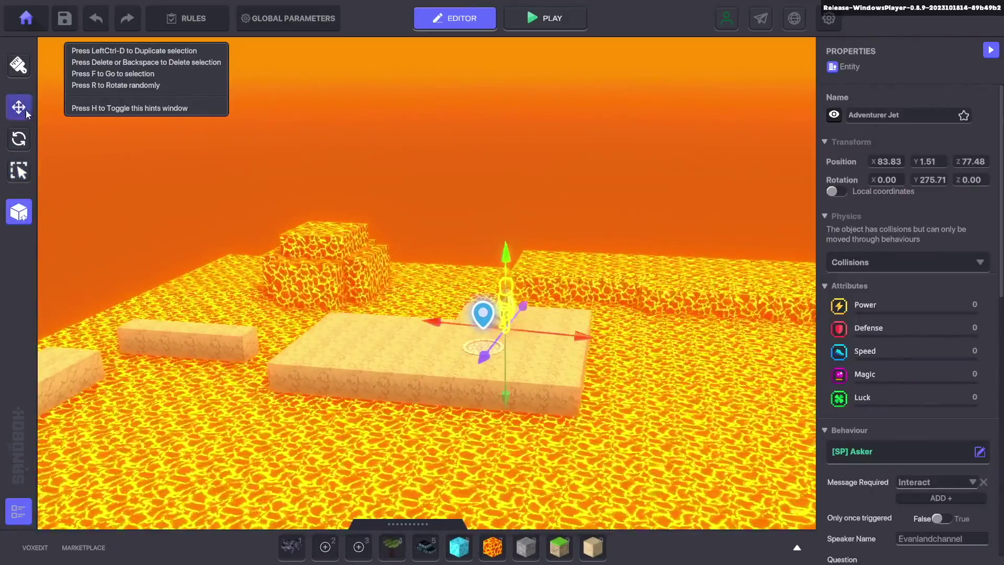
left_click(930, 116)
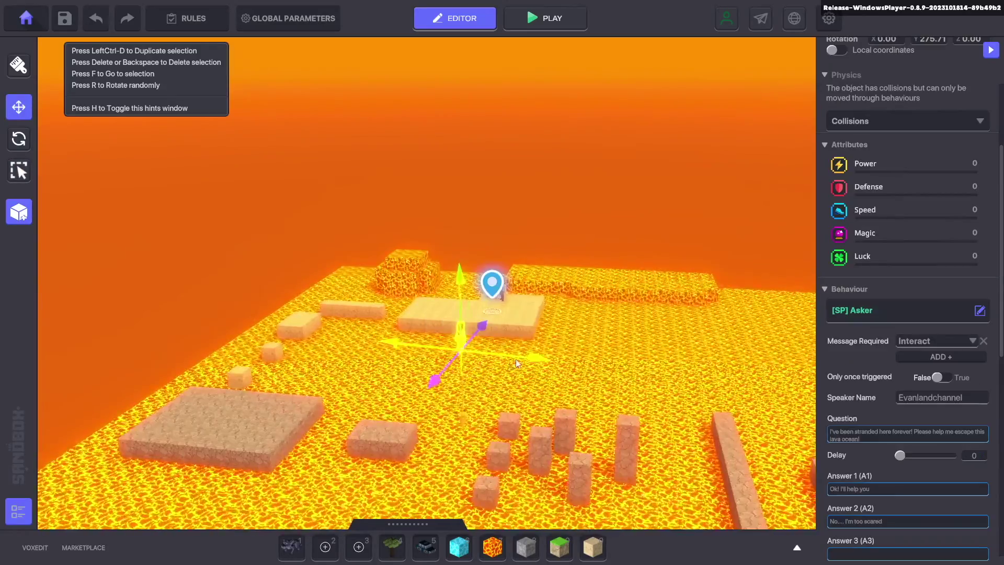
left_click_drag(515, 358, 584, 364)
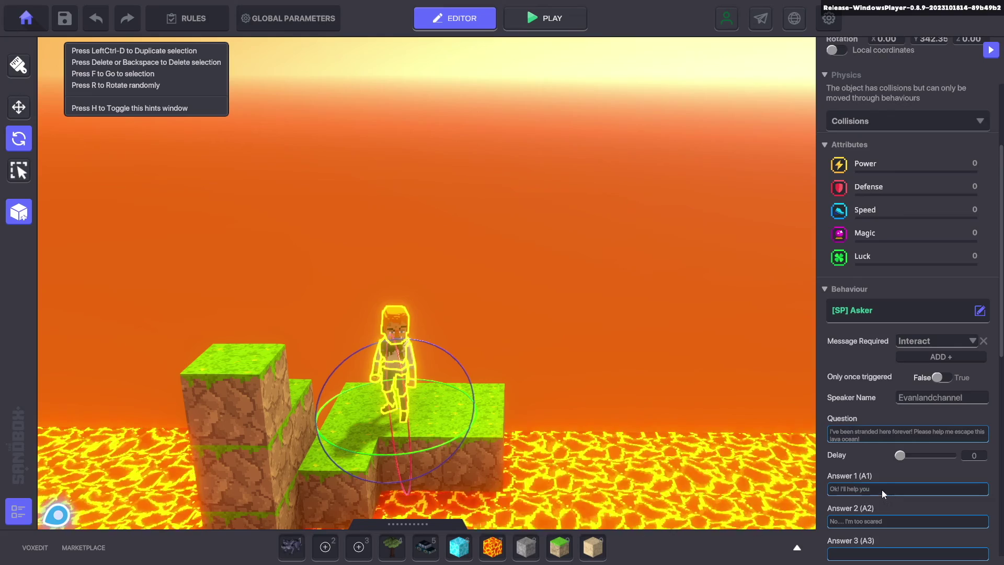
- Give the copied character the question "Yay! You helped me escape!", the sole answer "No problem! Happy to help!" and the default quest-complete message on A1
scroll(867, 457, "down", 1)
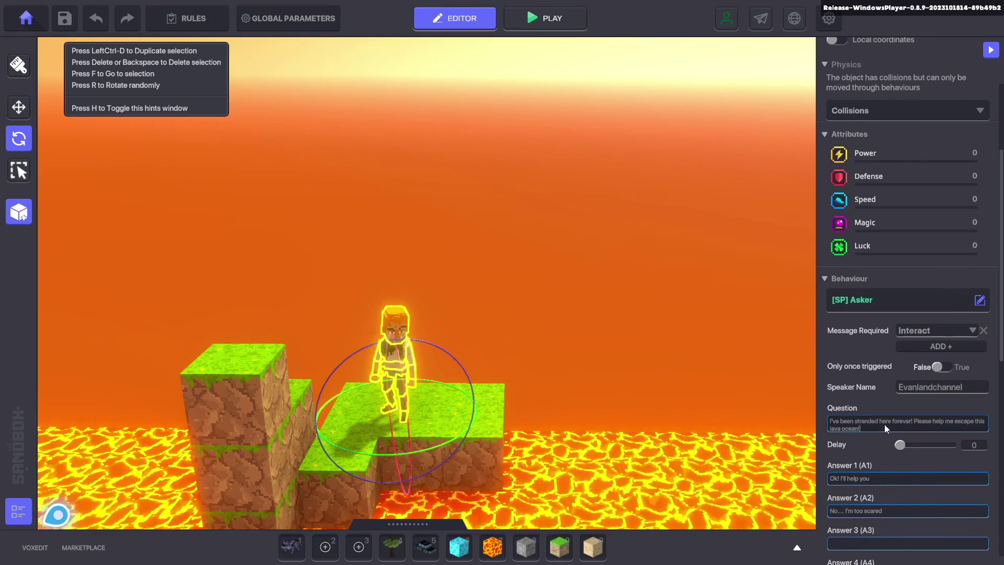
key("ctrl+a")
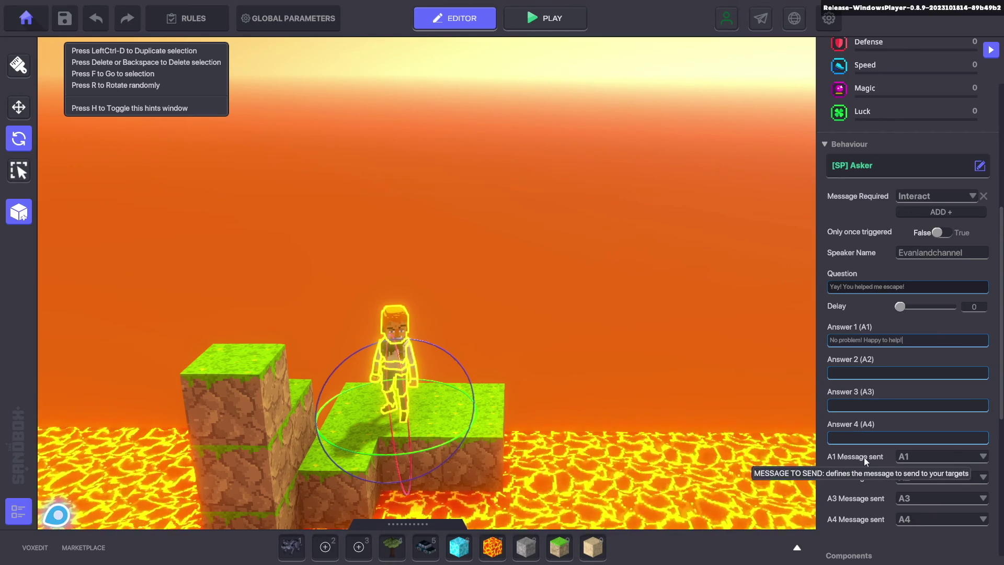
left_click(908, 457)
scroll(941, 502, "down", 10)
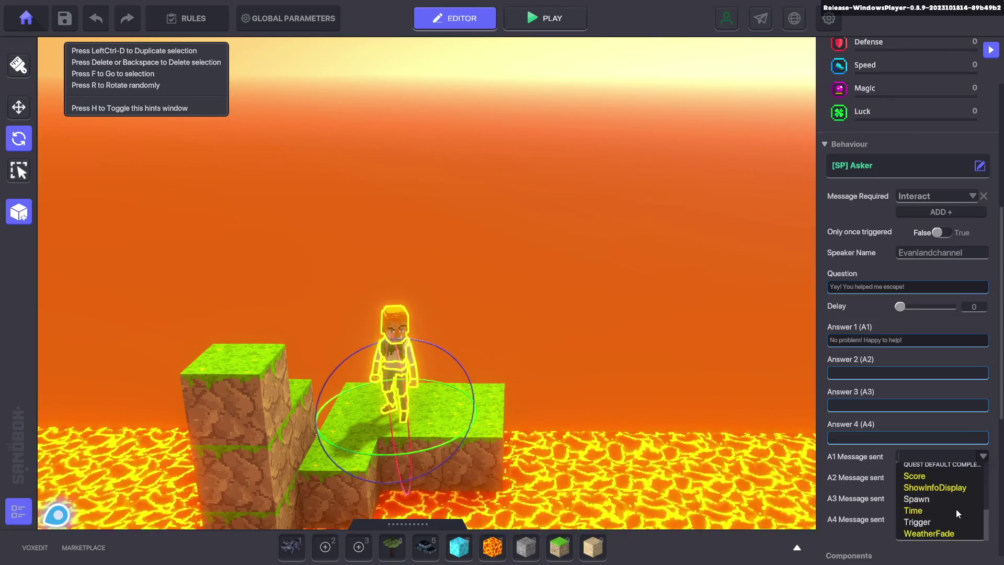
left_click(931, 465)
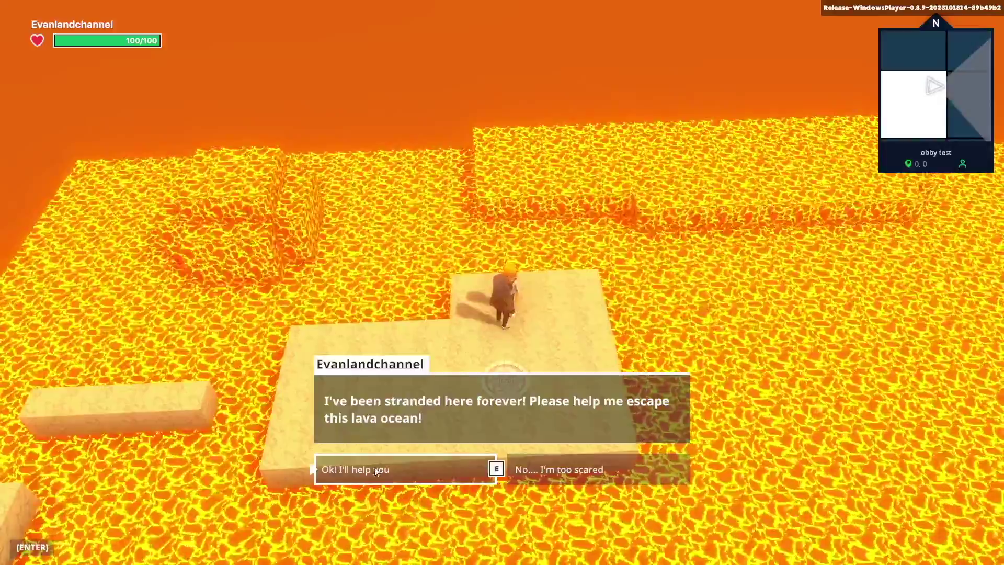
- Play-test the quest by accepting the request, crossing the obstacle course and answering the character at the end with "No problem! Happy to help!"
key("f")
key("w")
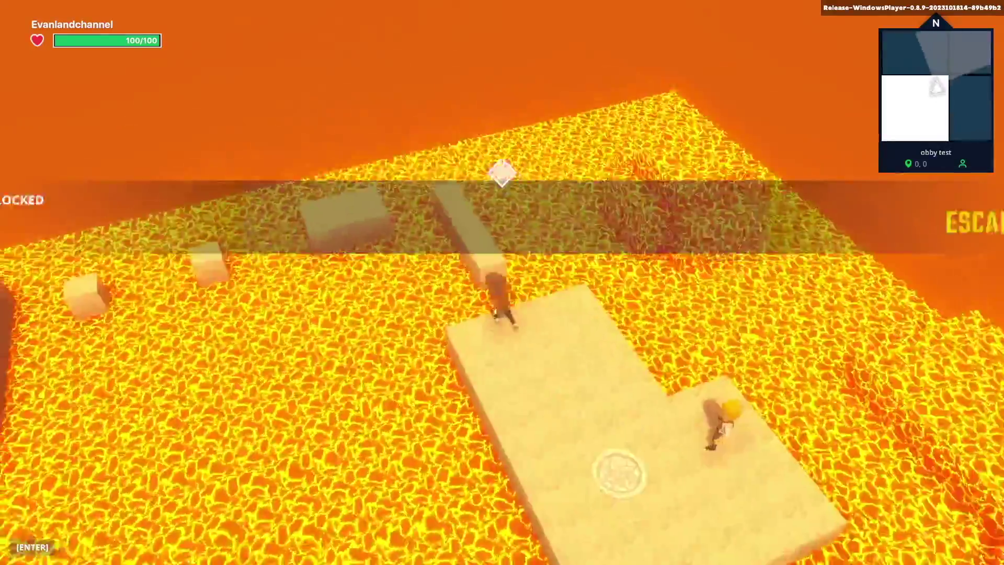
key("space")
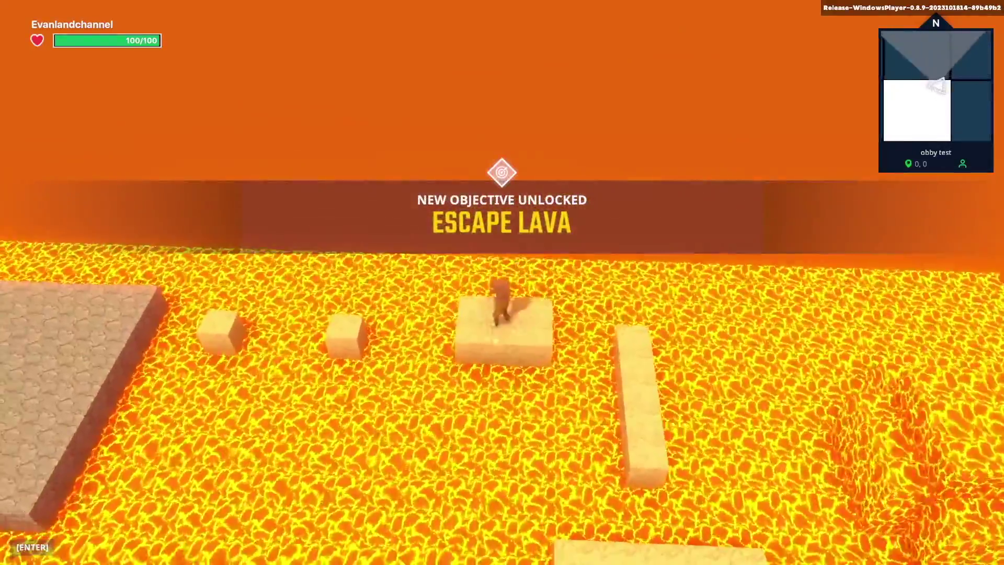
key("a")
key("space")
key("space")
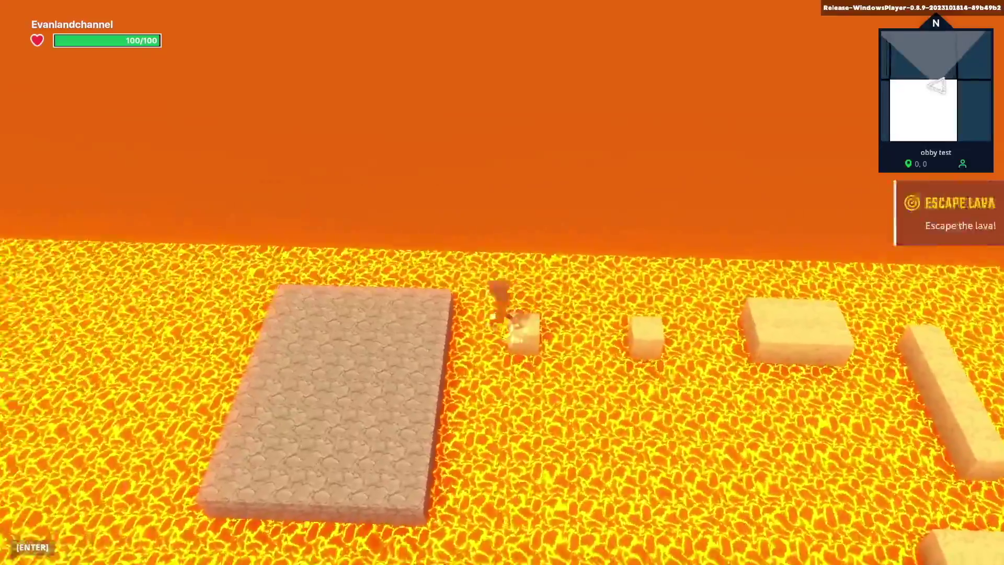
key("s")
key("w")
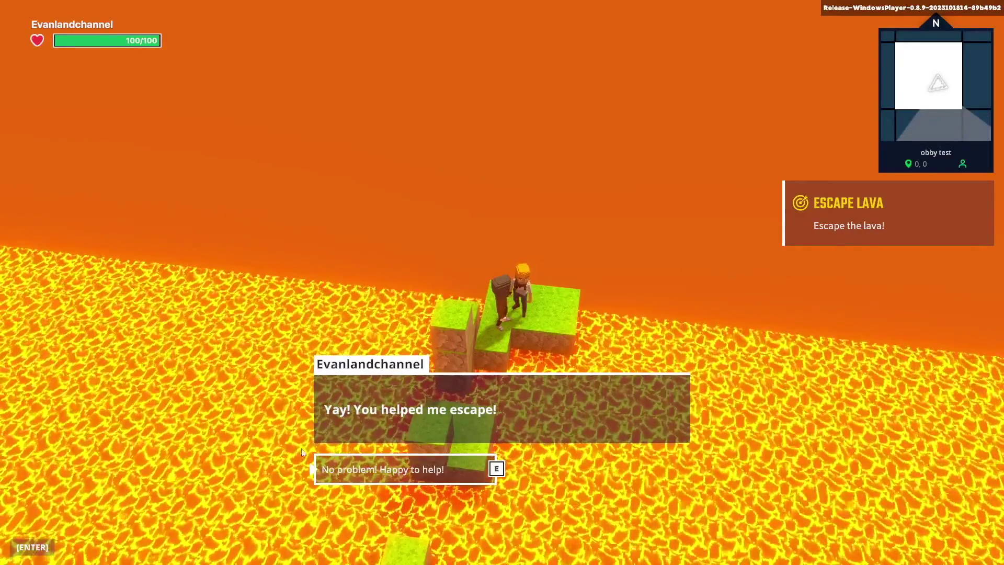
left_click(432, 472)
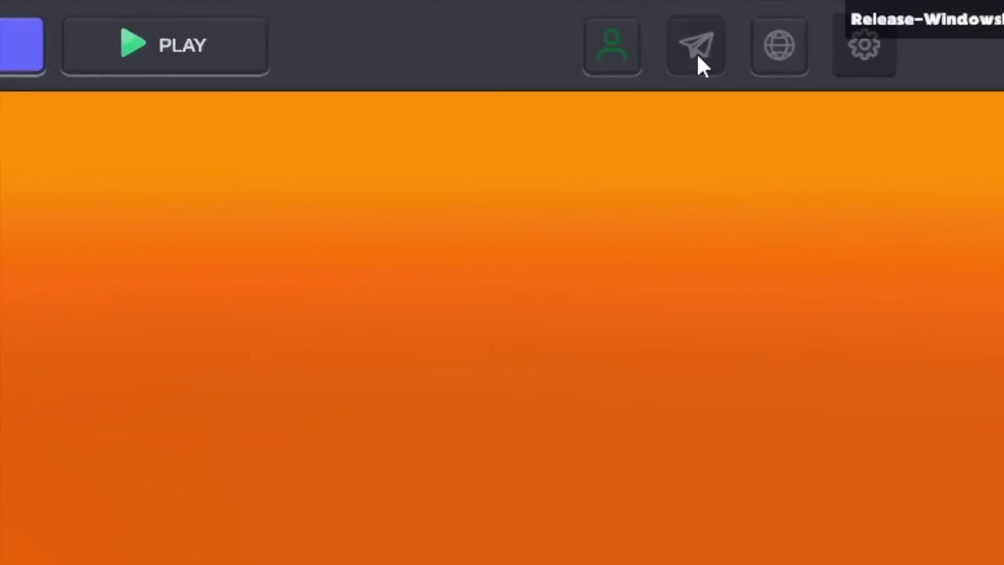
- Share the experience to the gallery with the name "Floor is lava!" and the description "Try to make it to the end!"
left_click(762, 19)
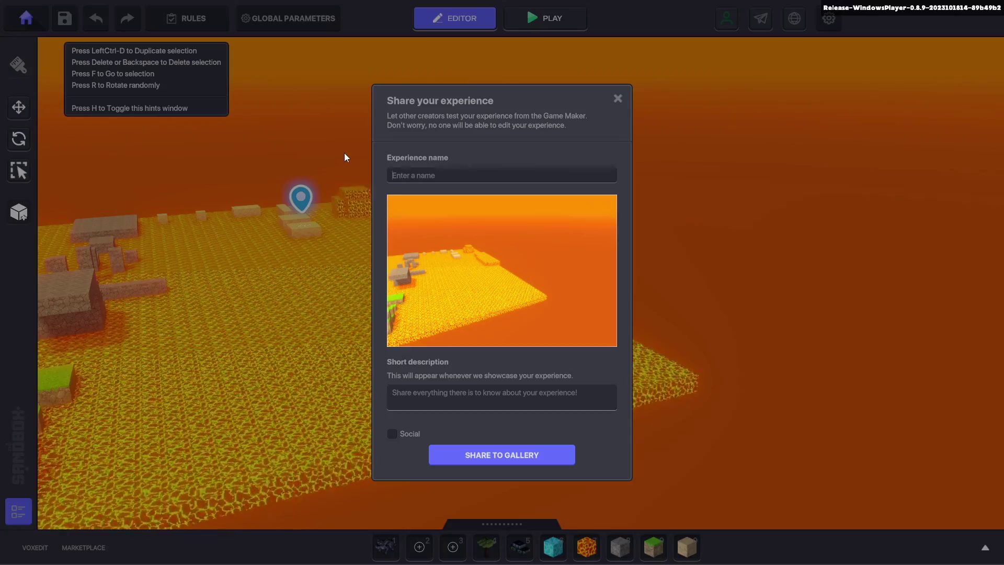
type("Floor is lava!")
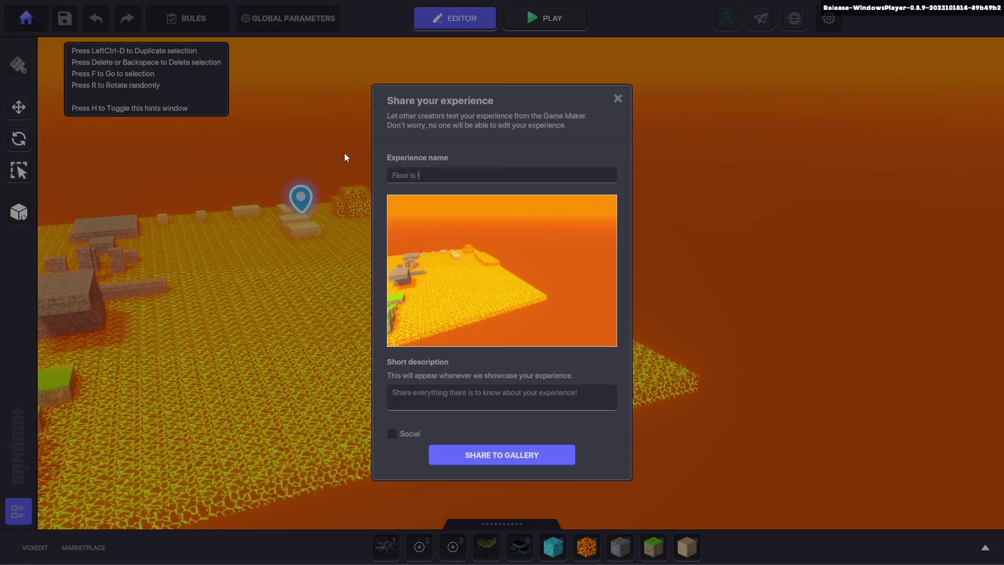
left_click(470, 392)
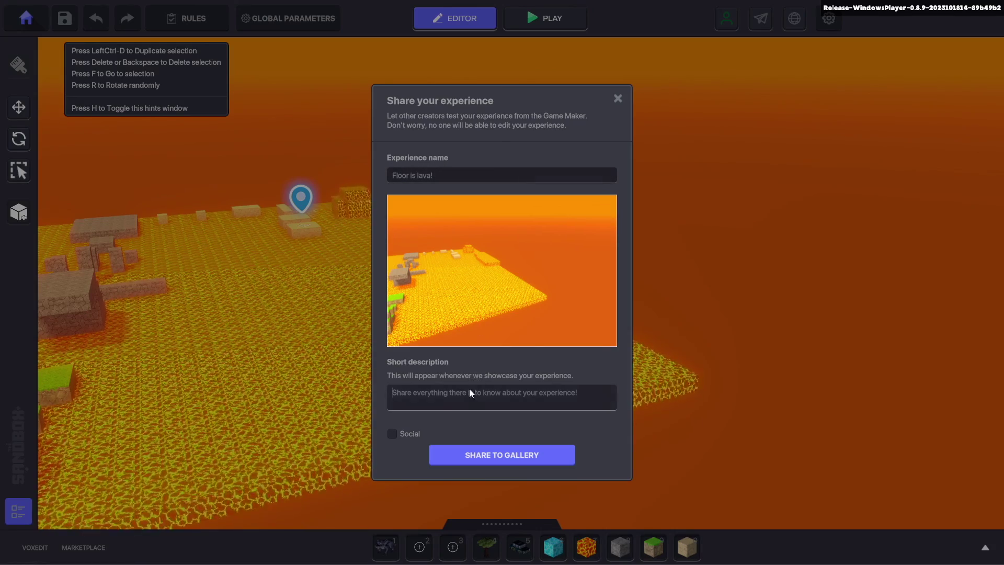
left_click(470, 455)
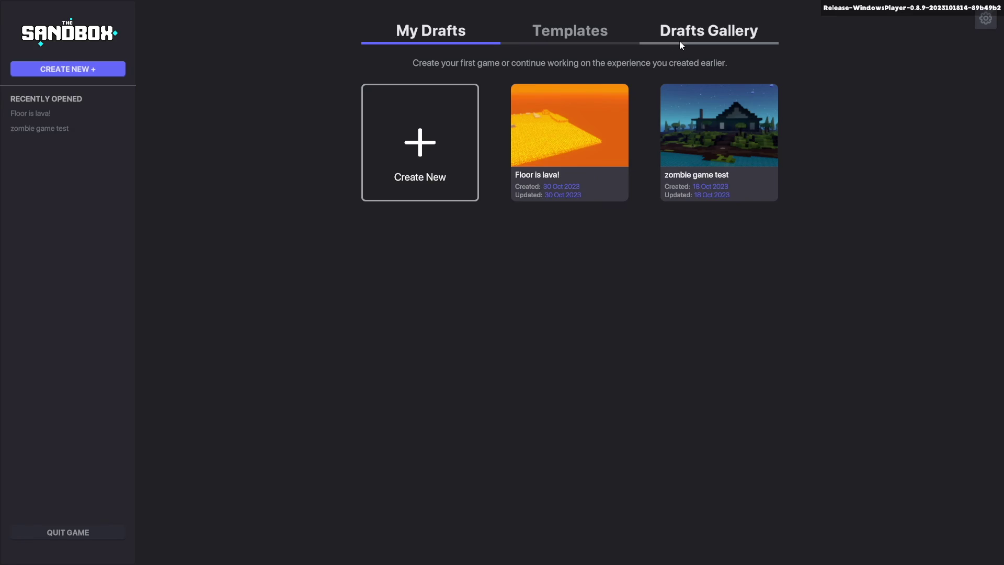
- Search the Drafts Gallery for "Floor is lava!" and open the shared experience
left_click(681, 38)
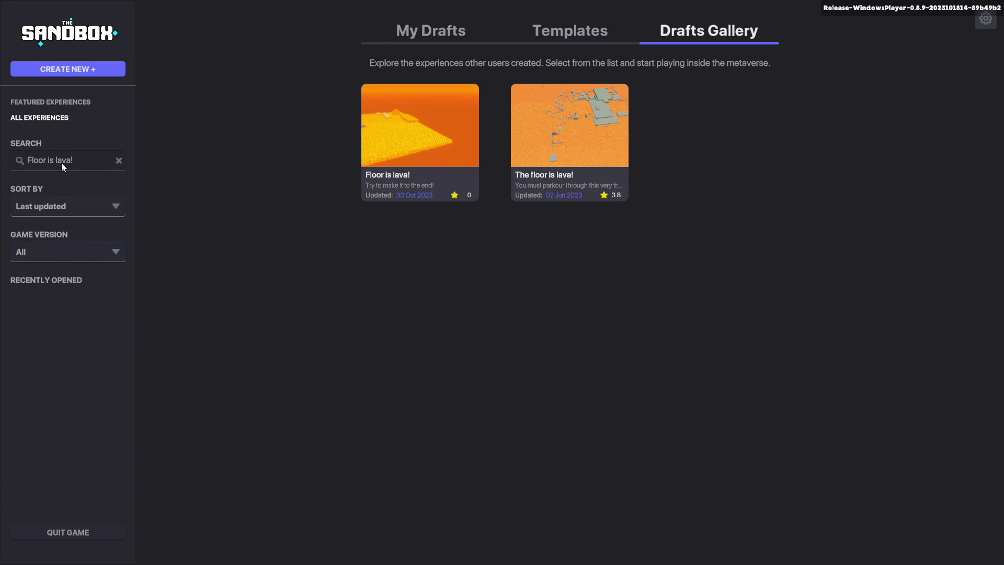
left_click(405, 186)
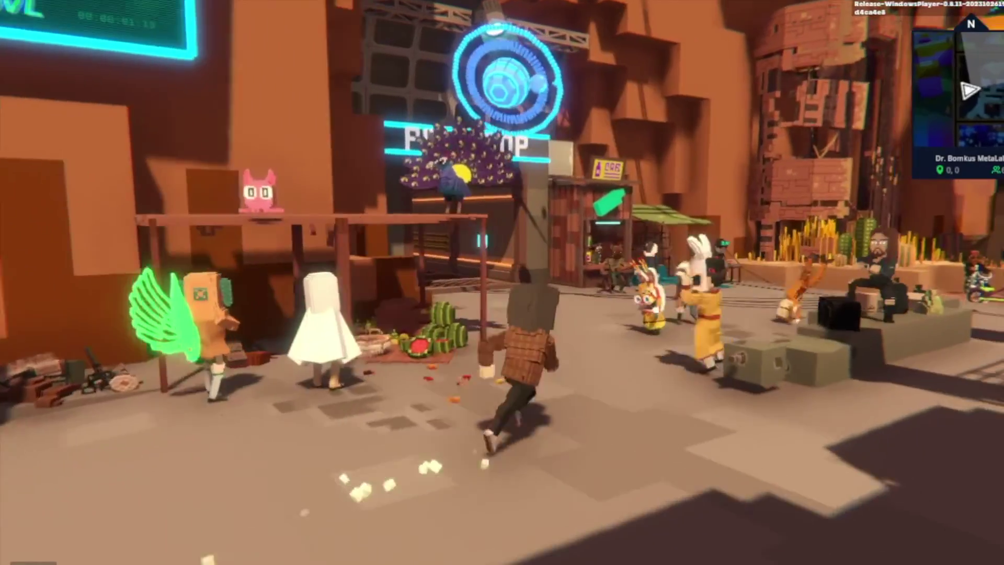
key("w")
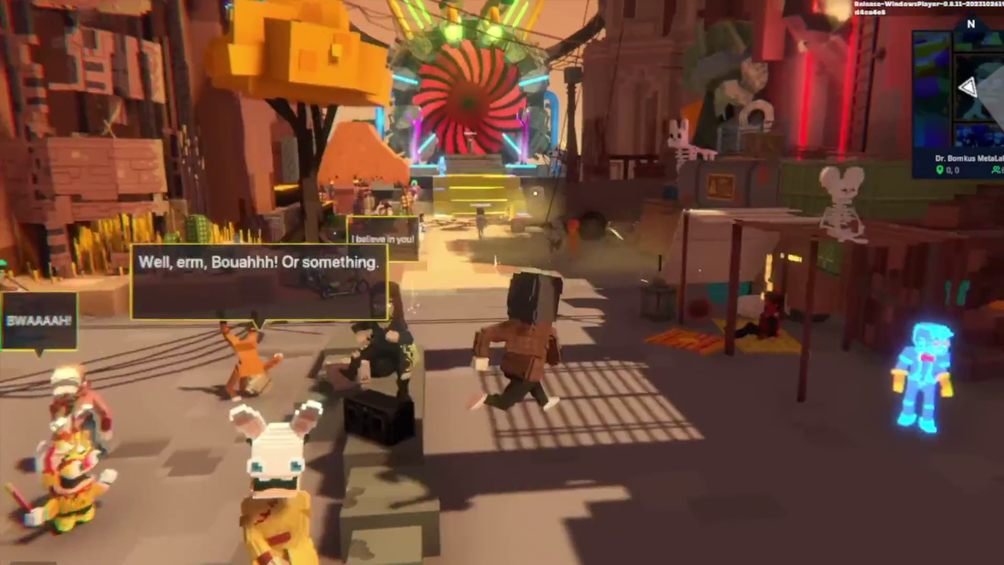
key("s")
key("d")
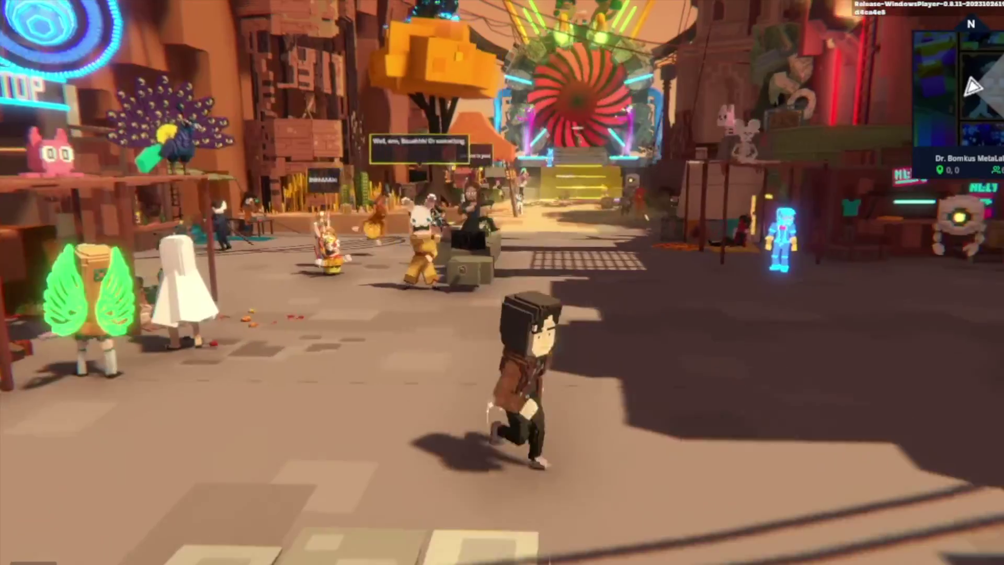
key("w")
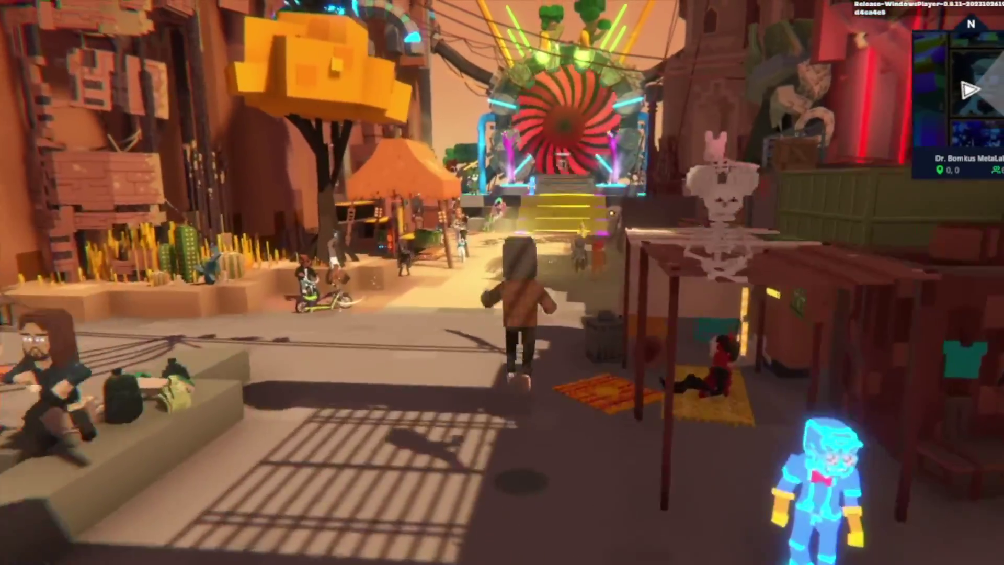
key("w")
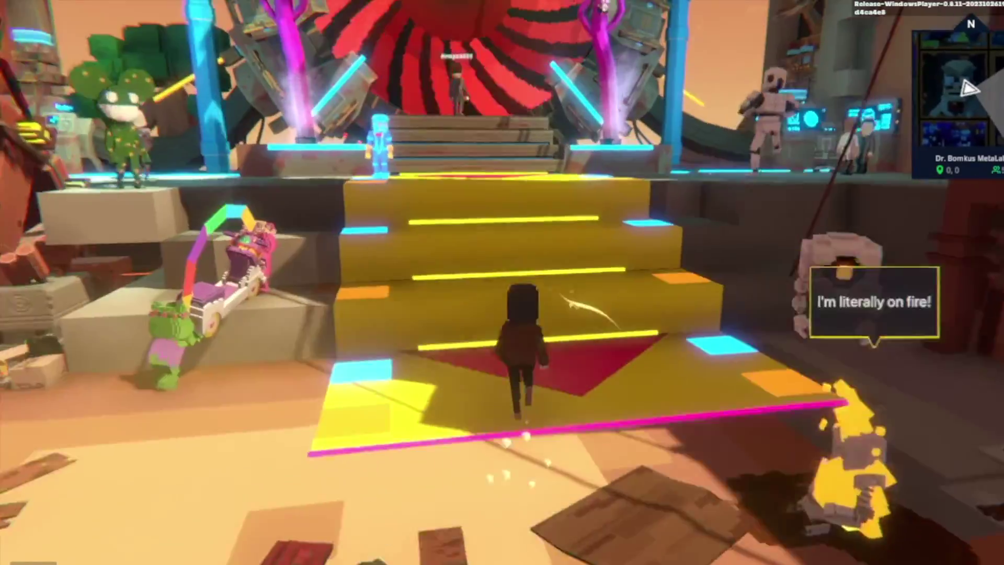
key("w")
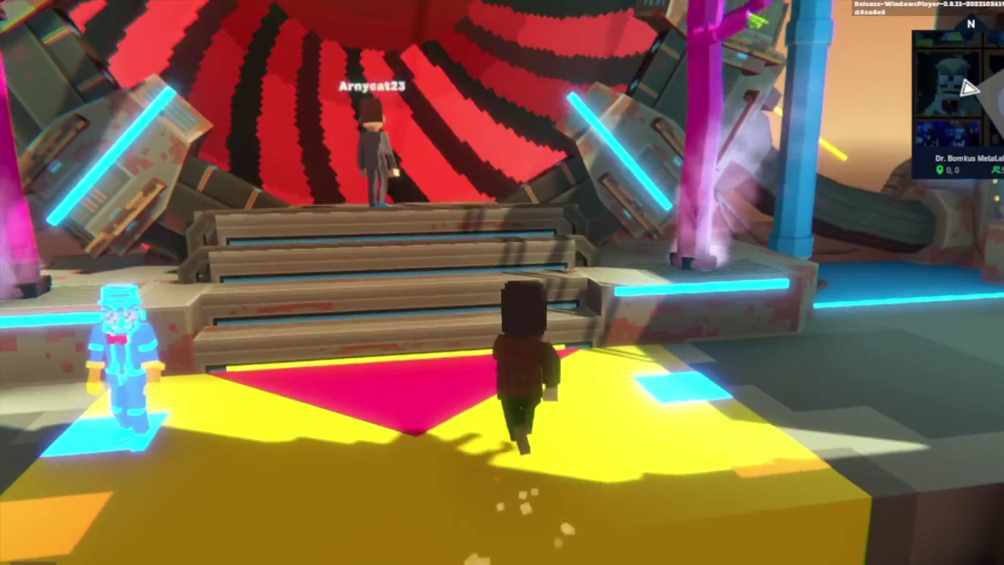
key("w")
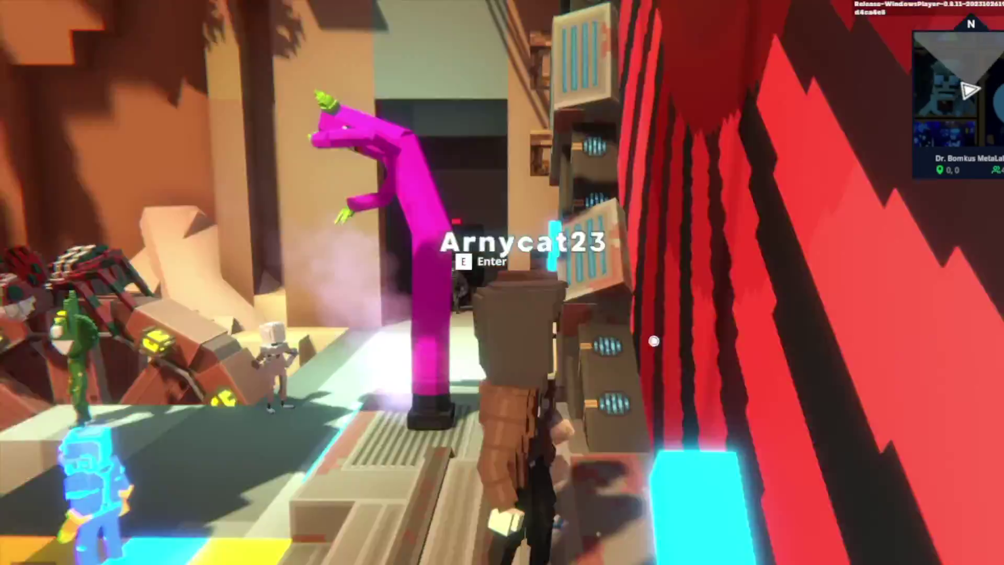
key("e")
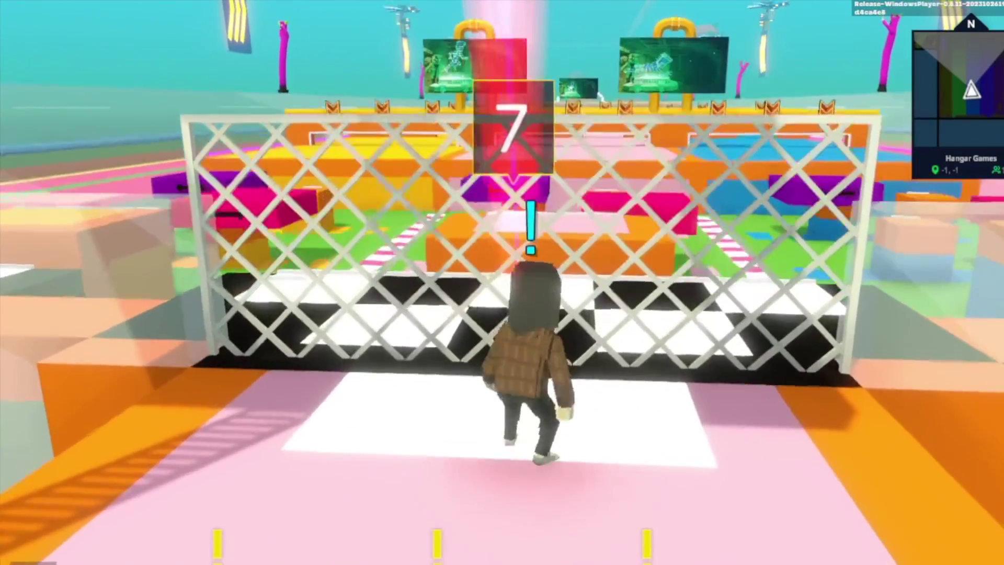
key("space")
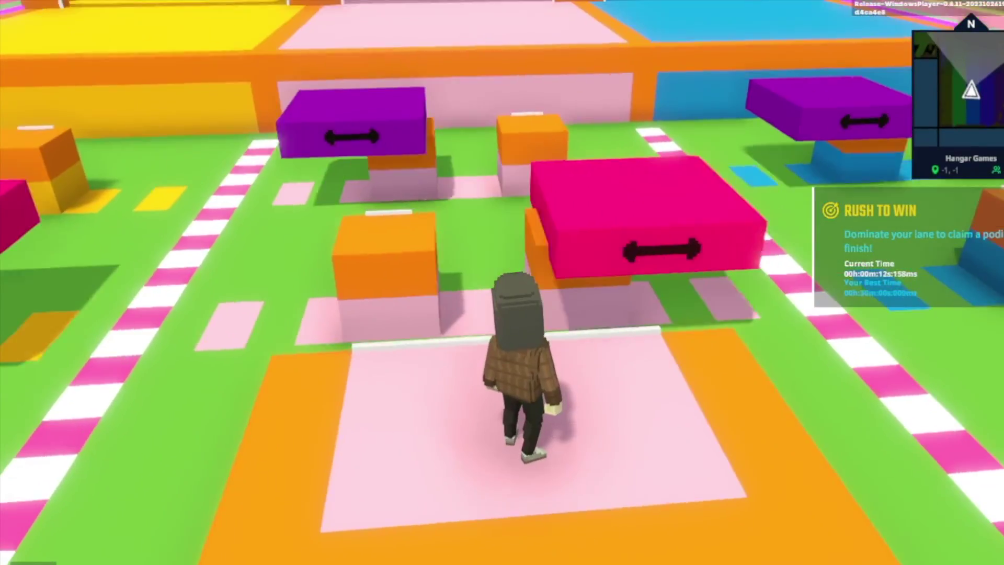
key("w")
key("space")
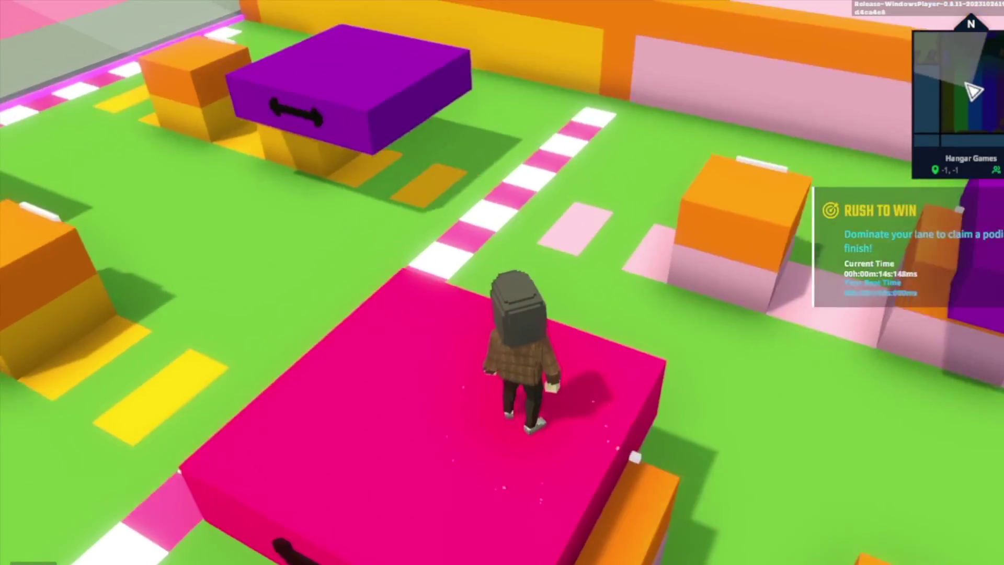
key("w")
key("space")
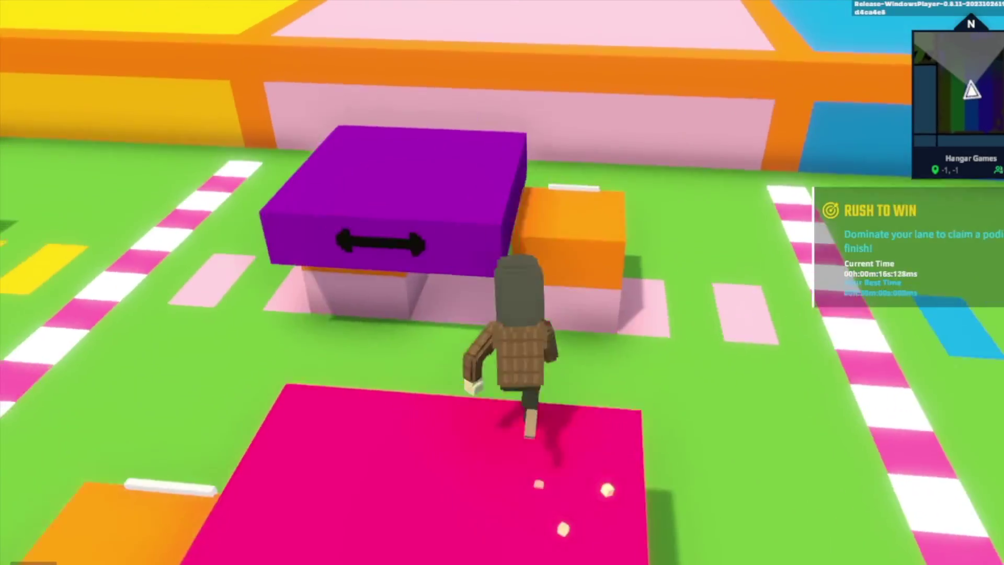
key("w")
key("space")
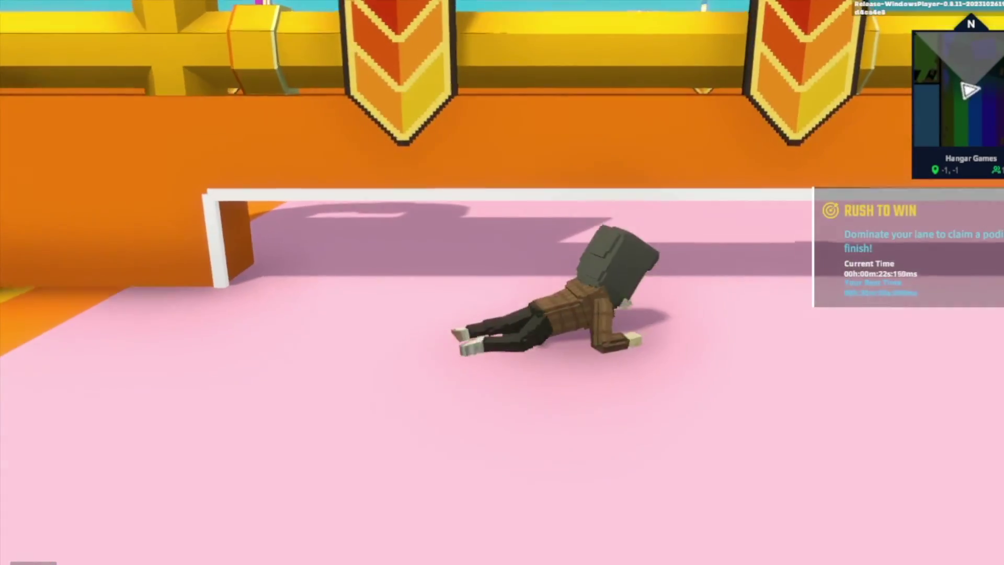
key("w")
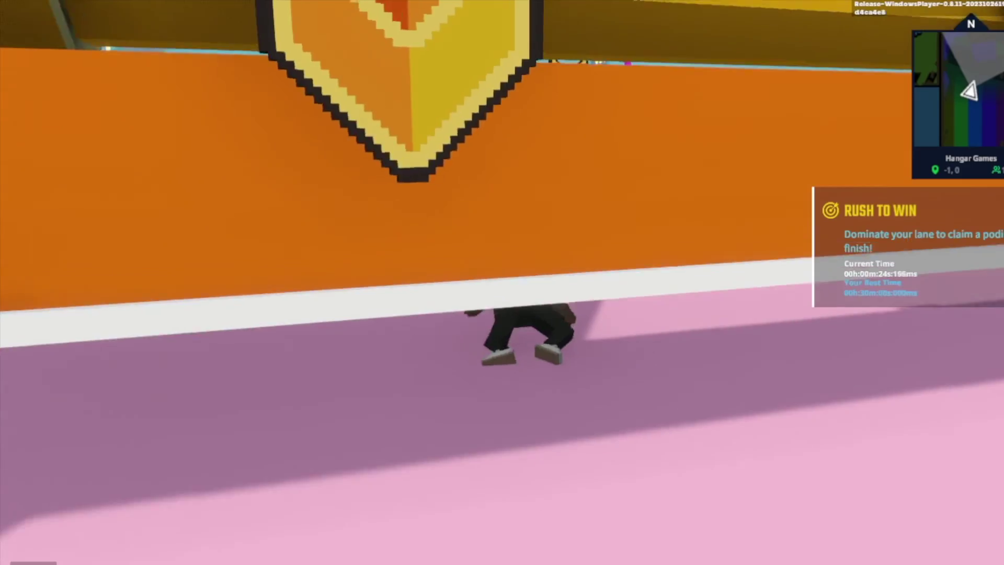
key("w")
key("space")
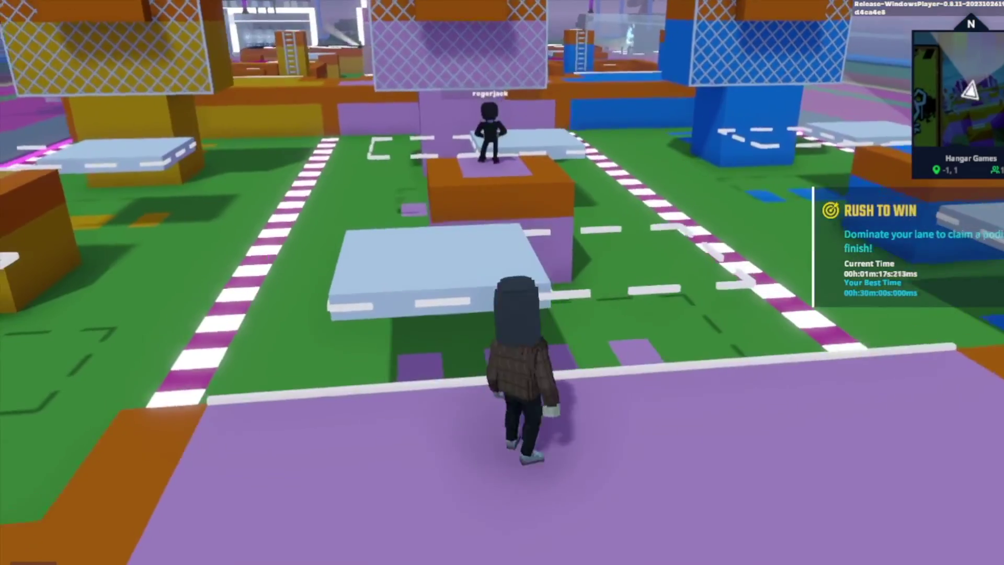
key("w")
key("space")
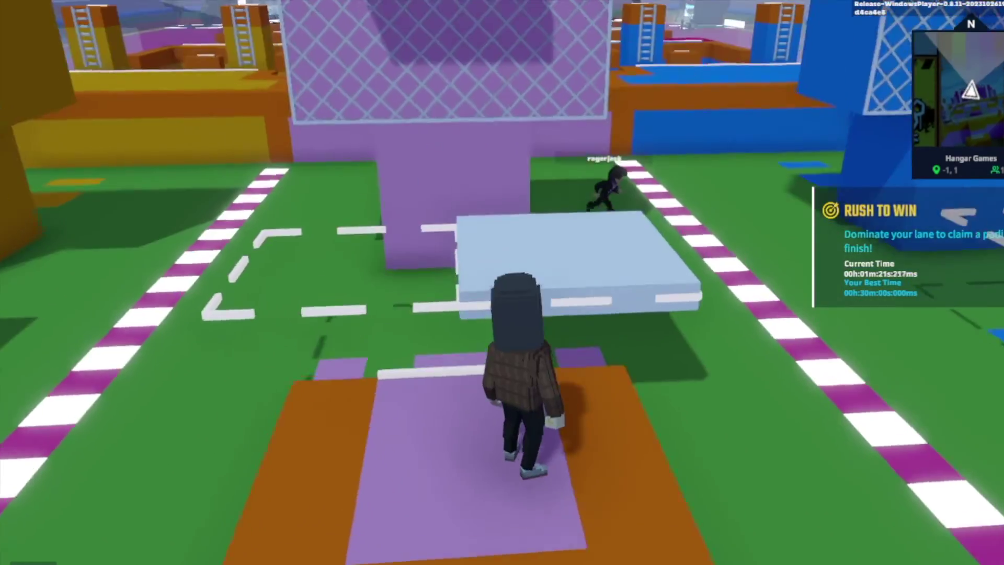
key("w")
key("space")
key("d")
key("space")
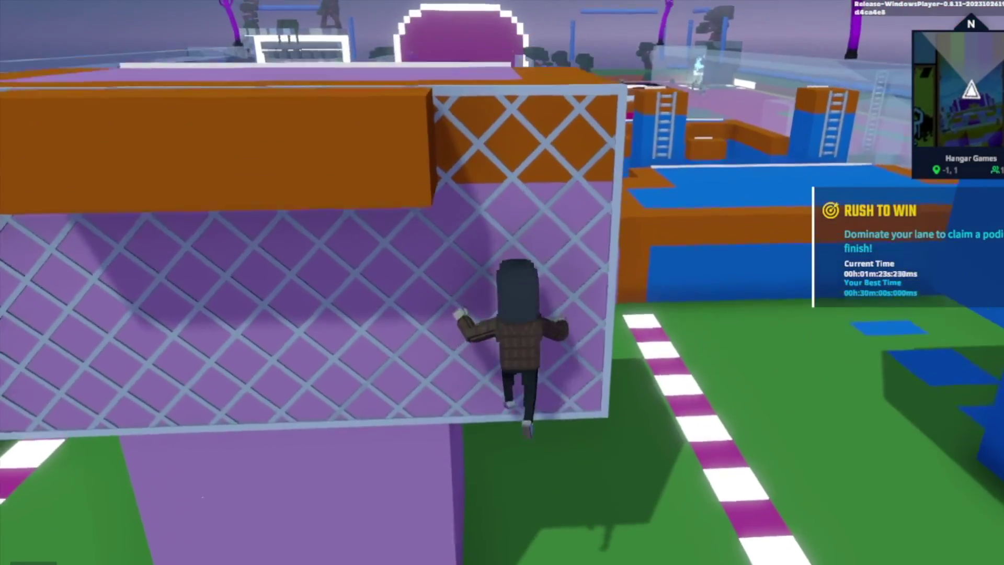
key("w")
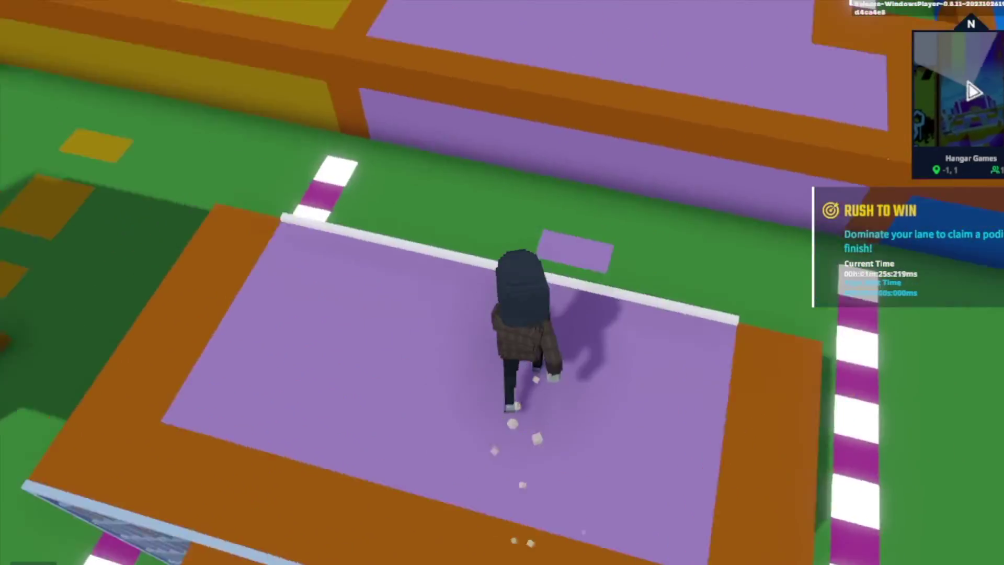
key("w")
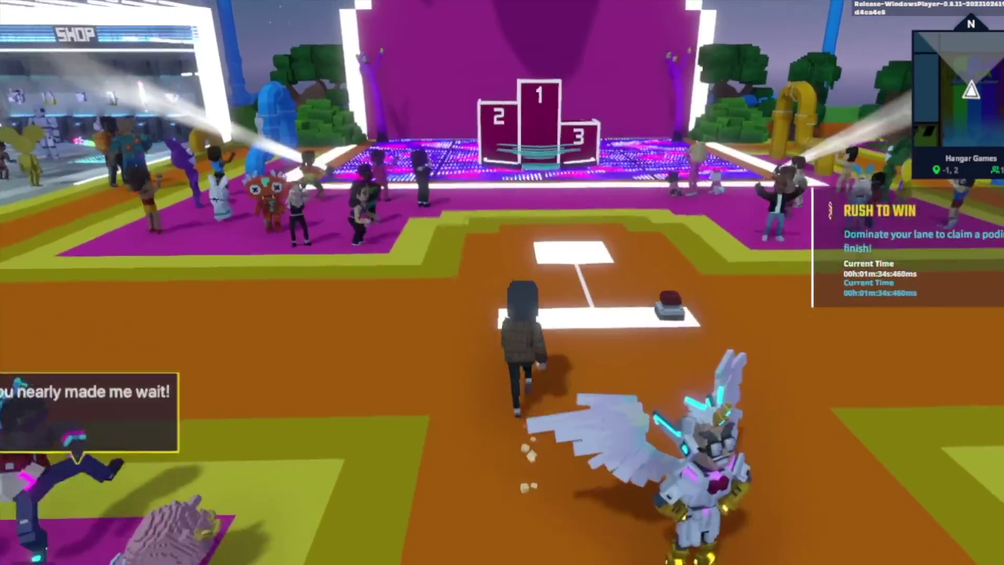
key("w")
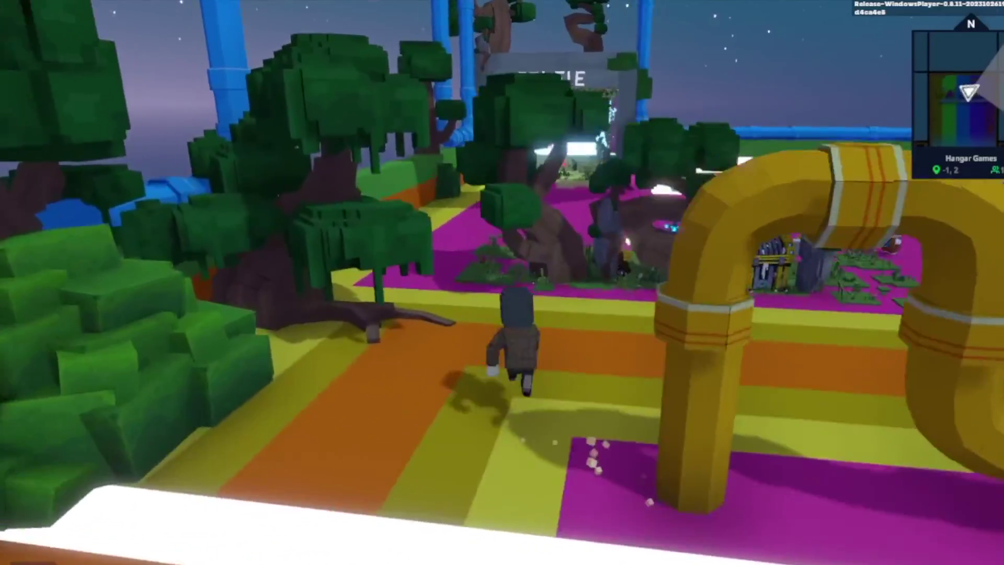
key("w")
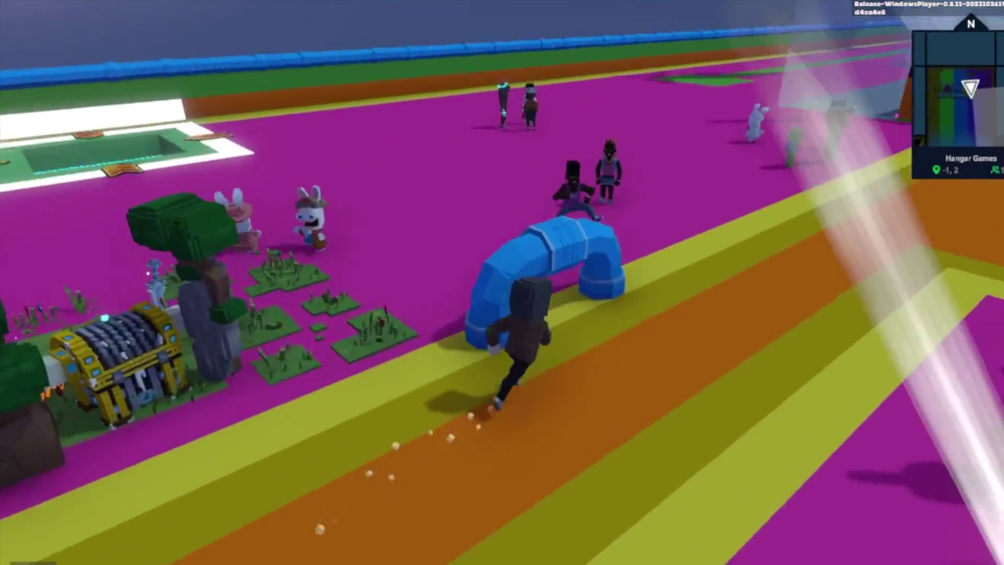
key("w")
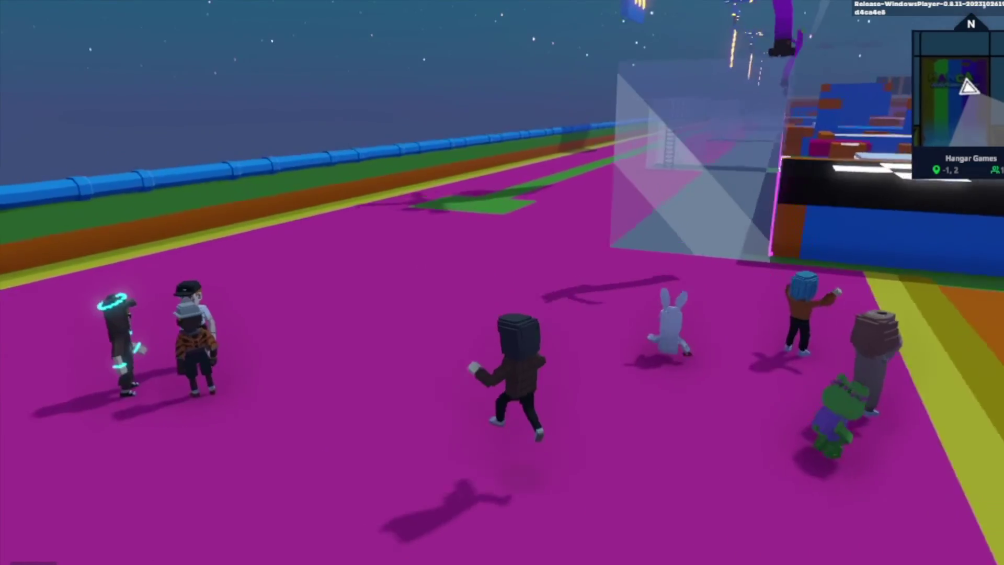
key("w")
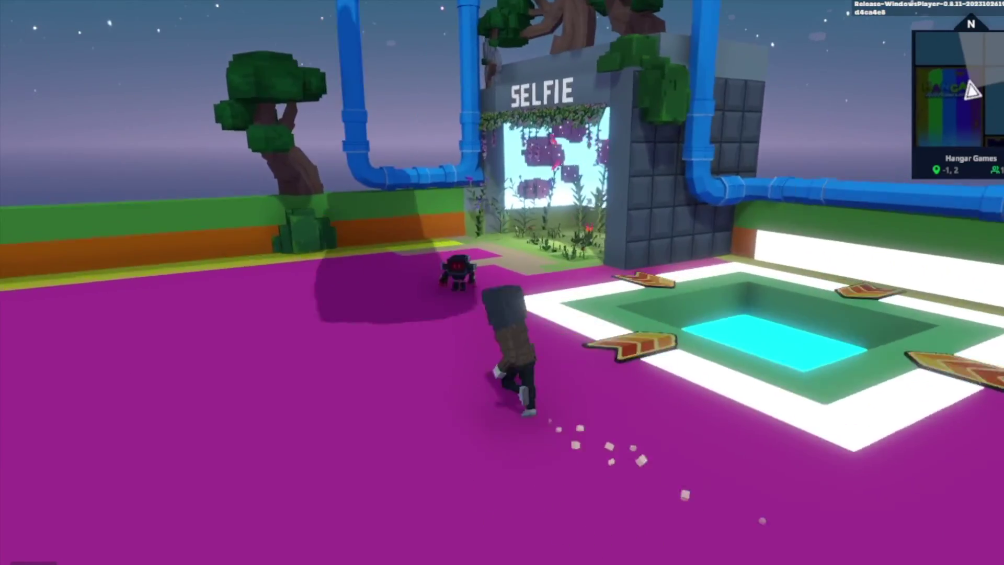